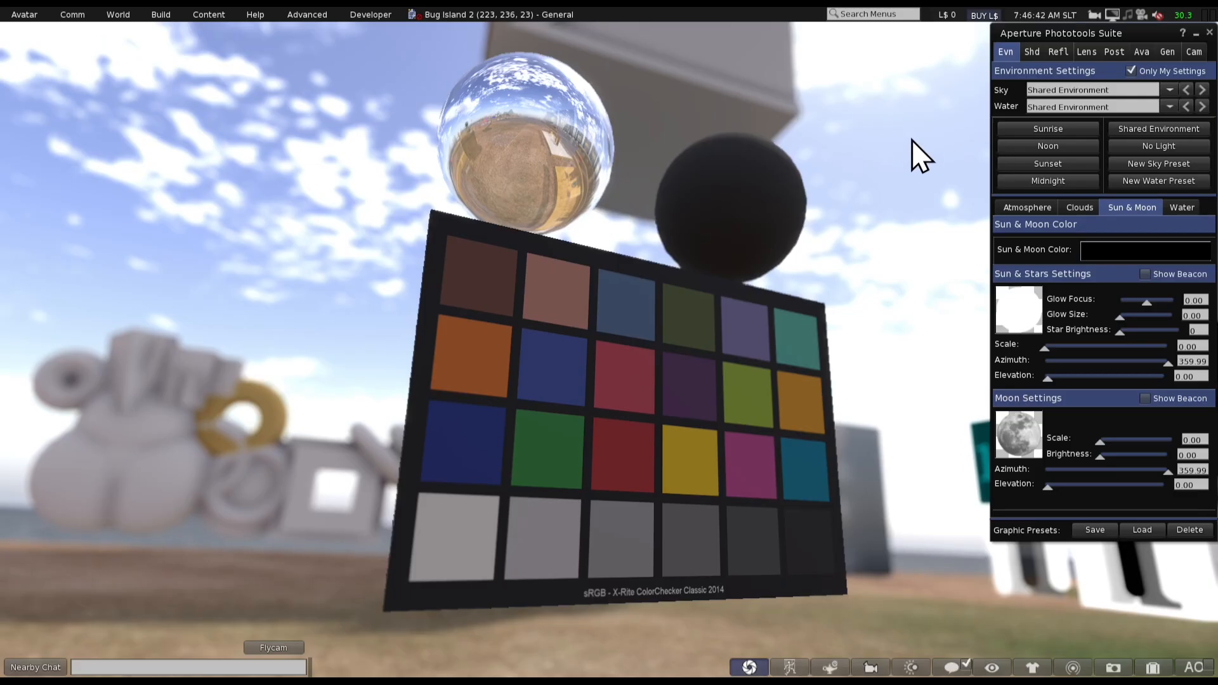
Close and reopen the Aperture Phototools Suite window twice
key("alt+p")
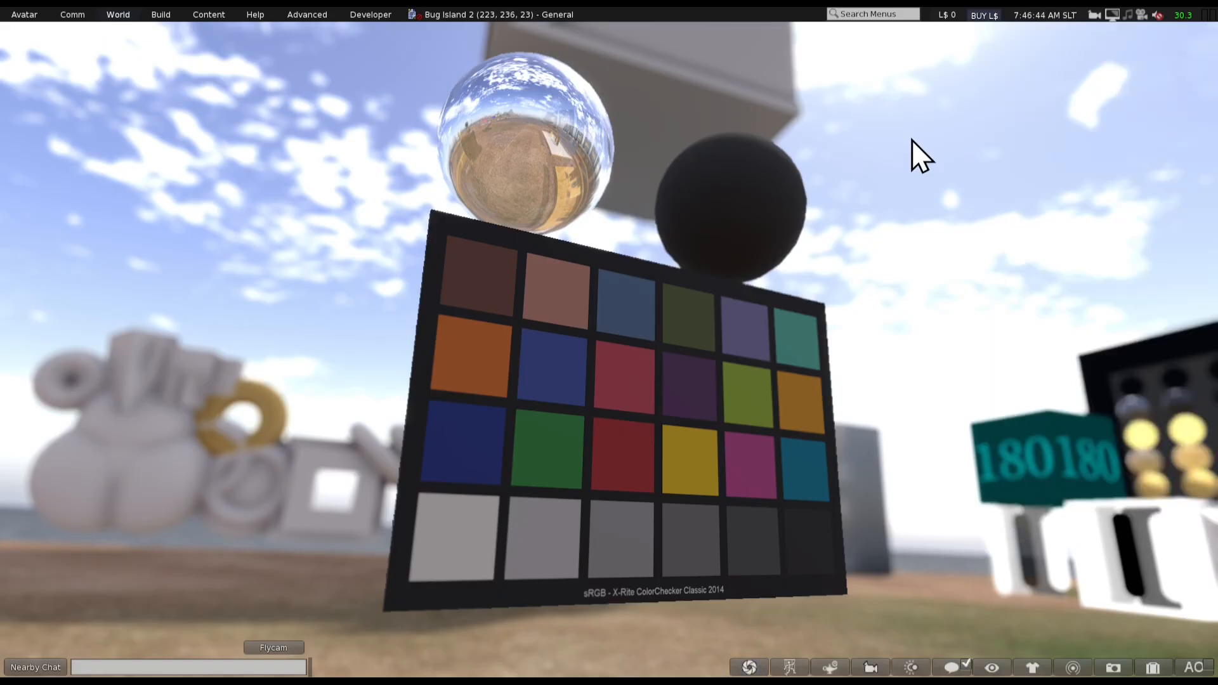
key("alt+p")
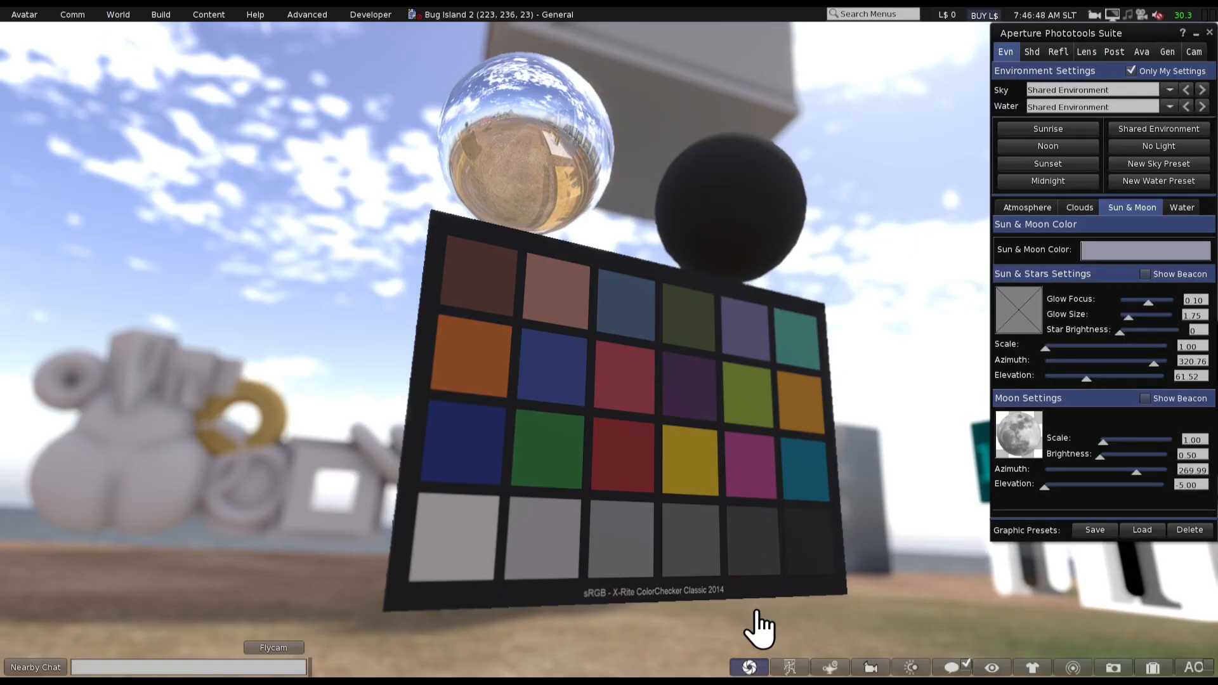
left_click(749, 667)
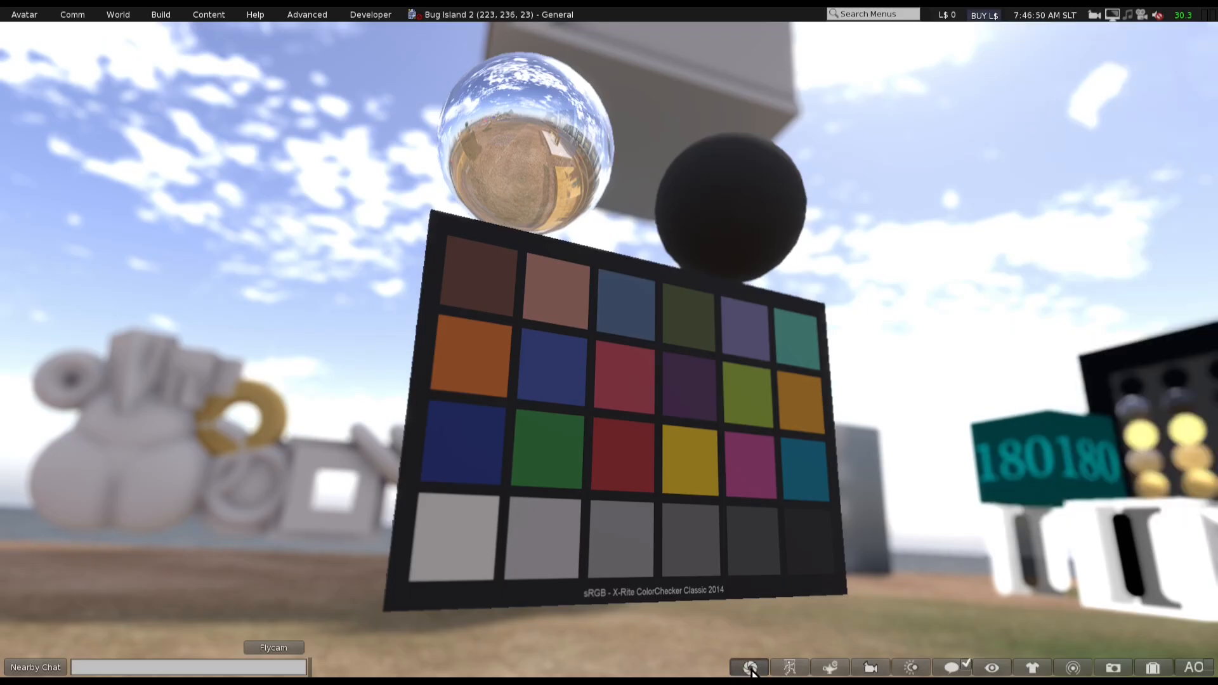
left_click(749, 667)
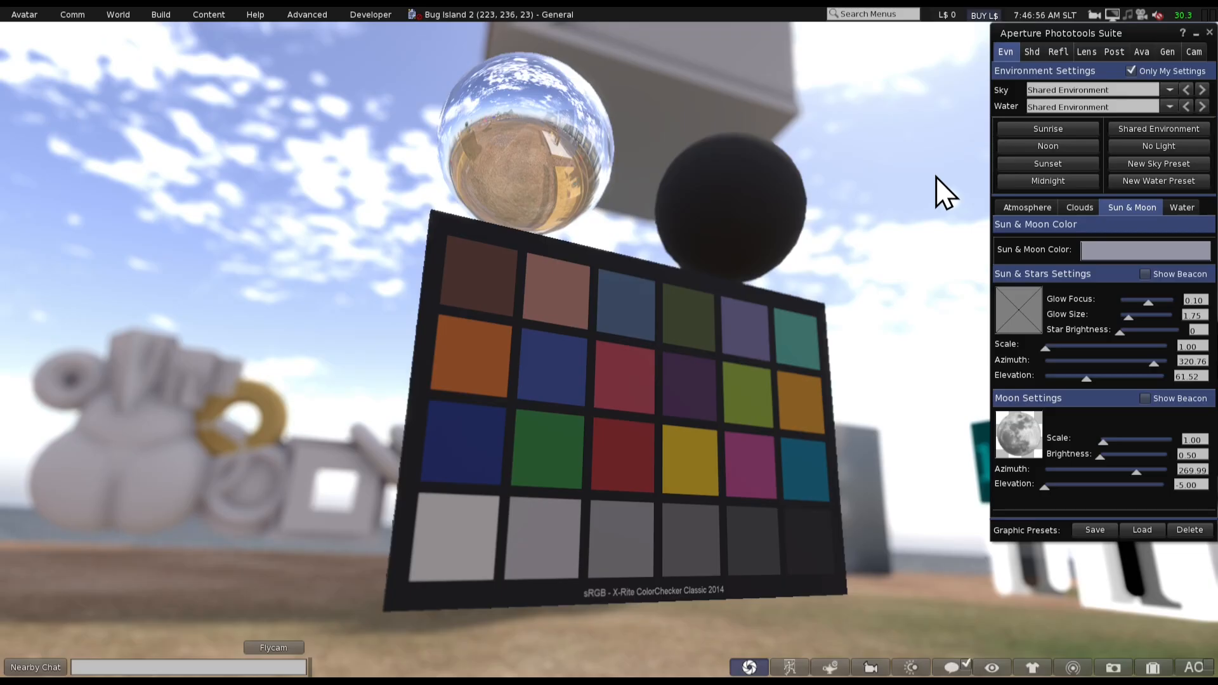
Look through the Phototools shadow, reflection, lens, post-processing, avatar, general and camera settings, and return to the environment settings
mouse_move(1112, 14)
left_click(1034, 52)
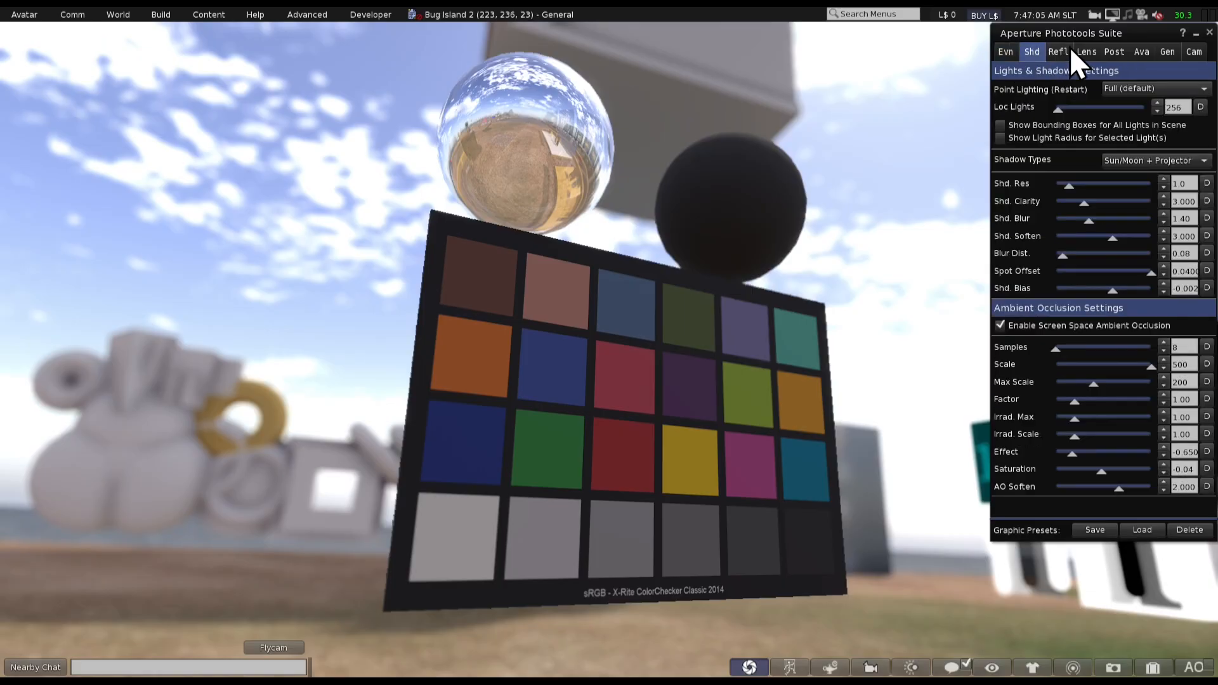
left_click(1069, 49)
left_click(1086, 51)
left_click(1115, 52)
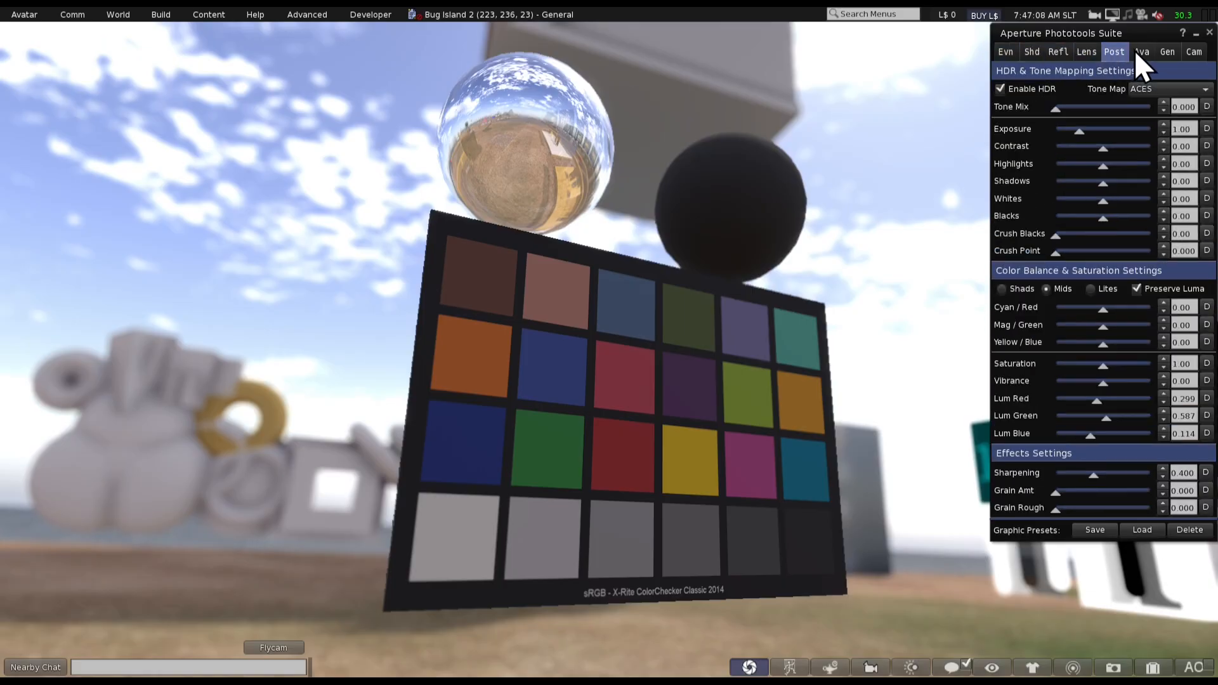
left_click(1139, 52)
left_click(1170, 52)
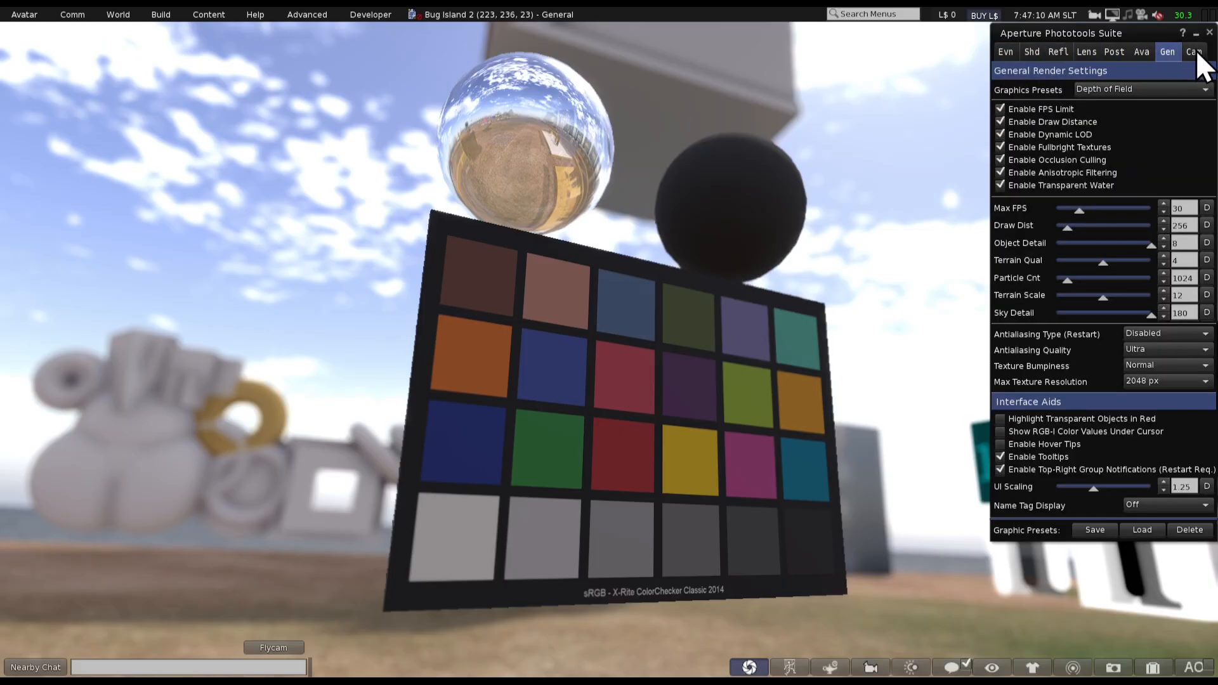
left_click(1196, 52)
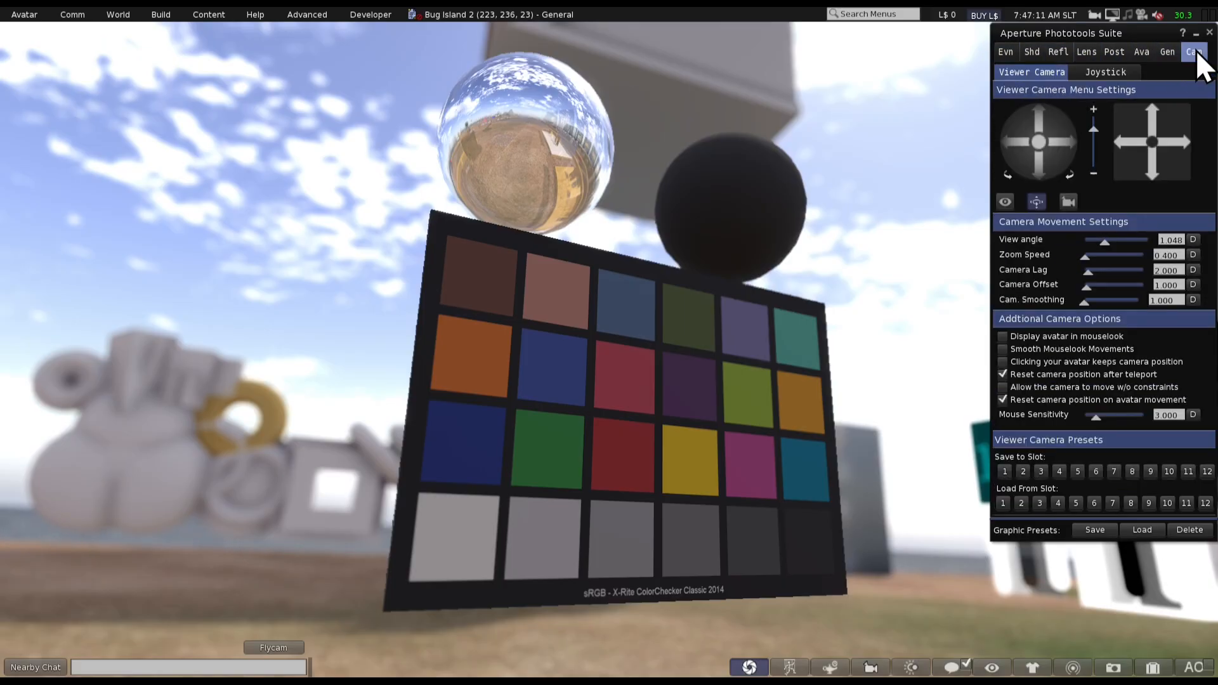
left_click(1003, 52)
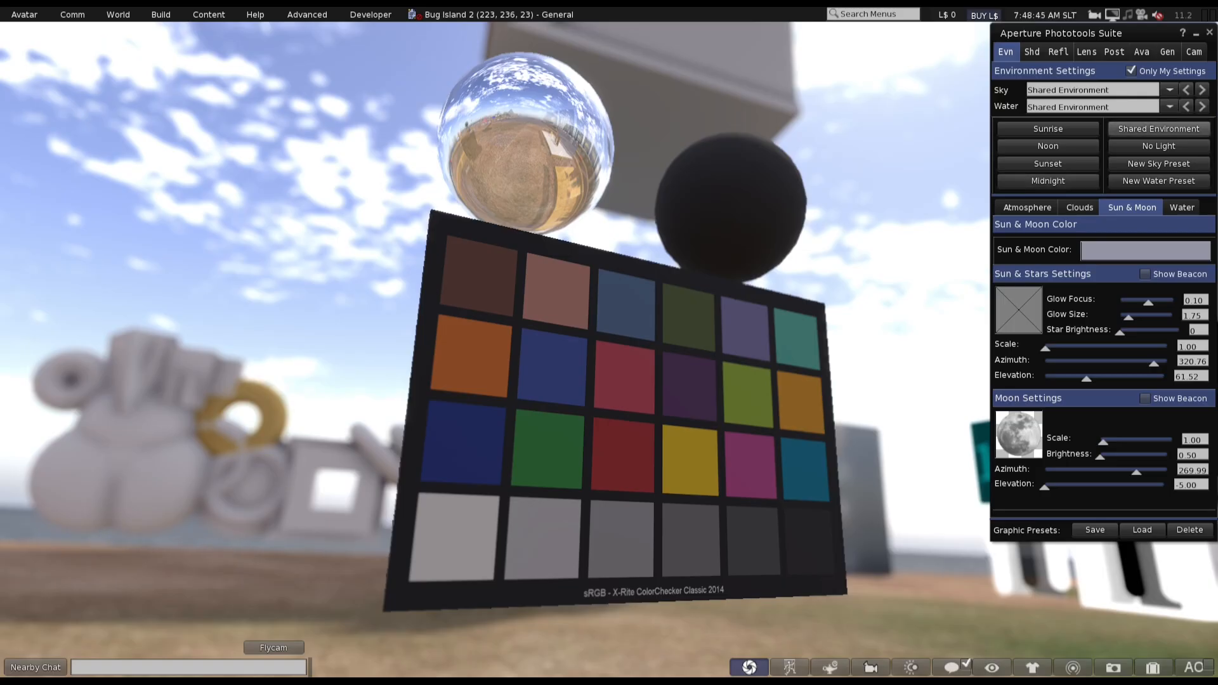
Check the sky presets, lift the Only My Settings filter, and browse the full sky and water preset lists
left_click(1169, 89)
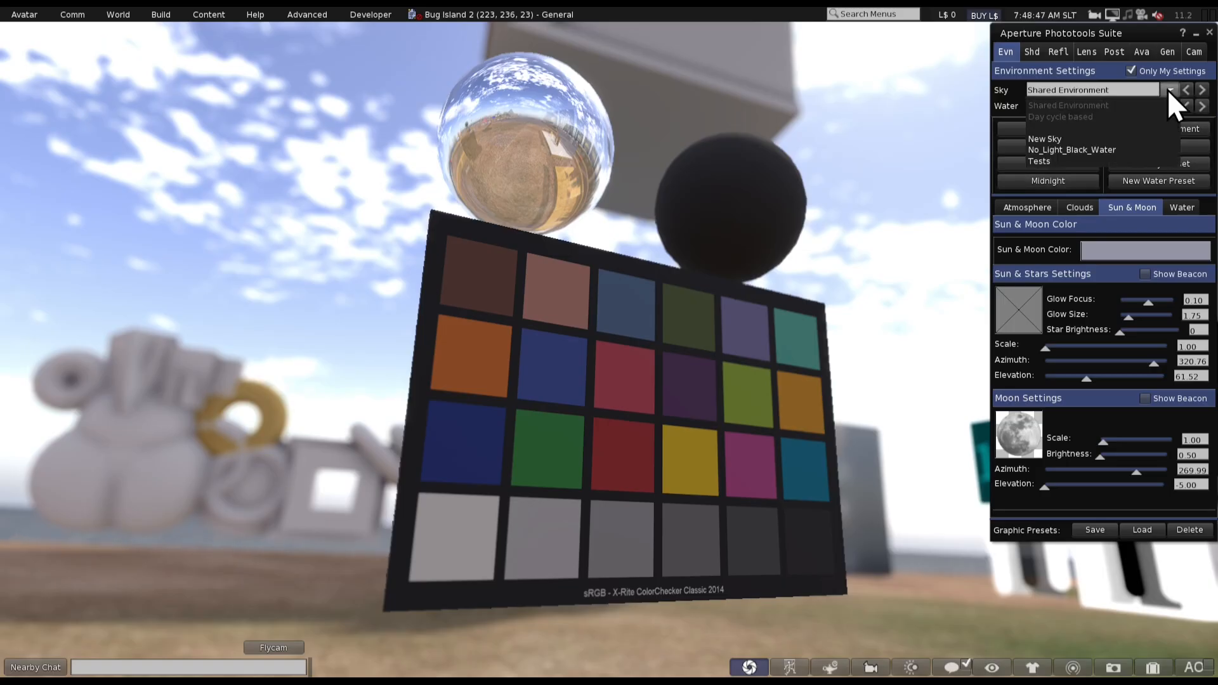
left_click(1137, 72)
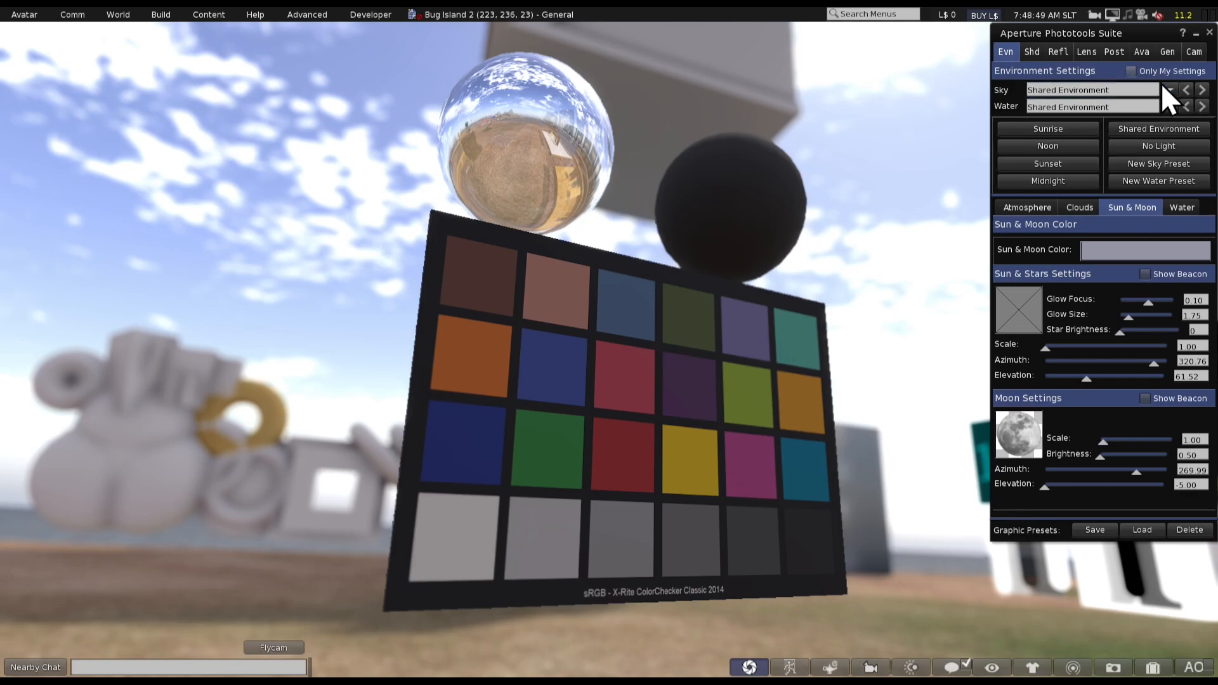
left_click(1171, 90)
scroll(1117, 318, "down", 5)
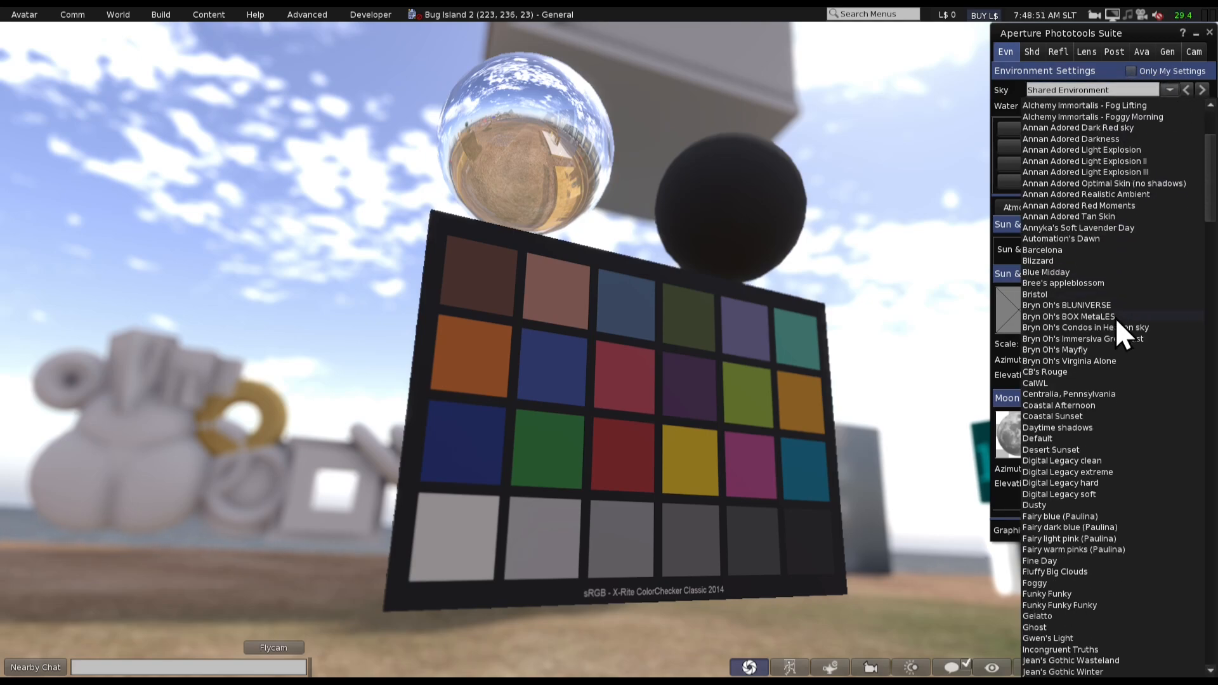
left_click(1170, 90)
left_click(1169, 107)
scroll(1099, 265, "down", 4)
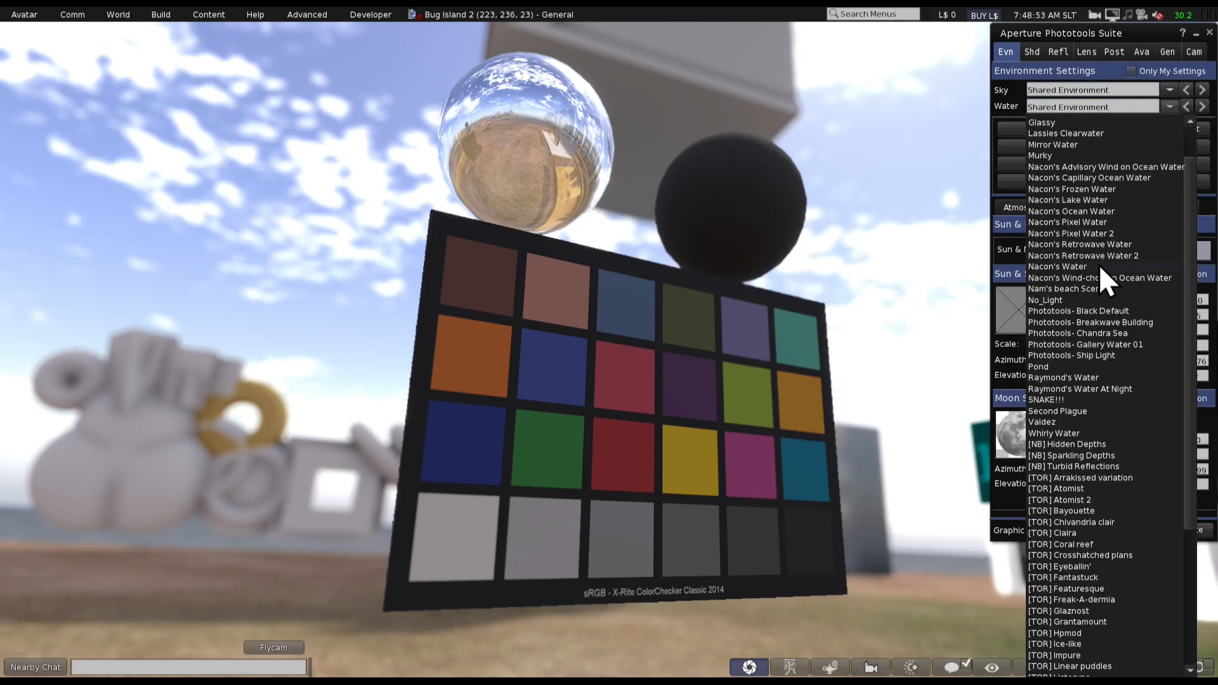
scroll(1130, 138, "up", 4)
left_click(1171, 108)
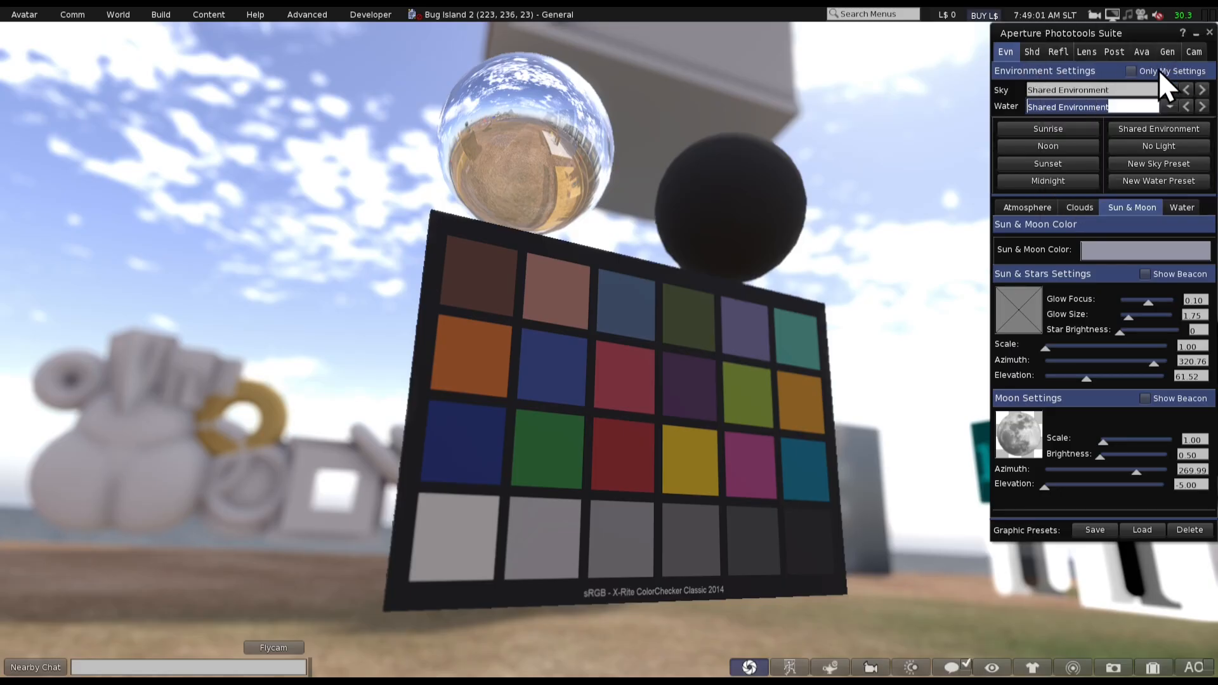
Re-enable the Only My Settings filter and check the personal sky presets
left_click(1132, 71)
left_click(1169, 90)
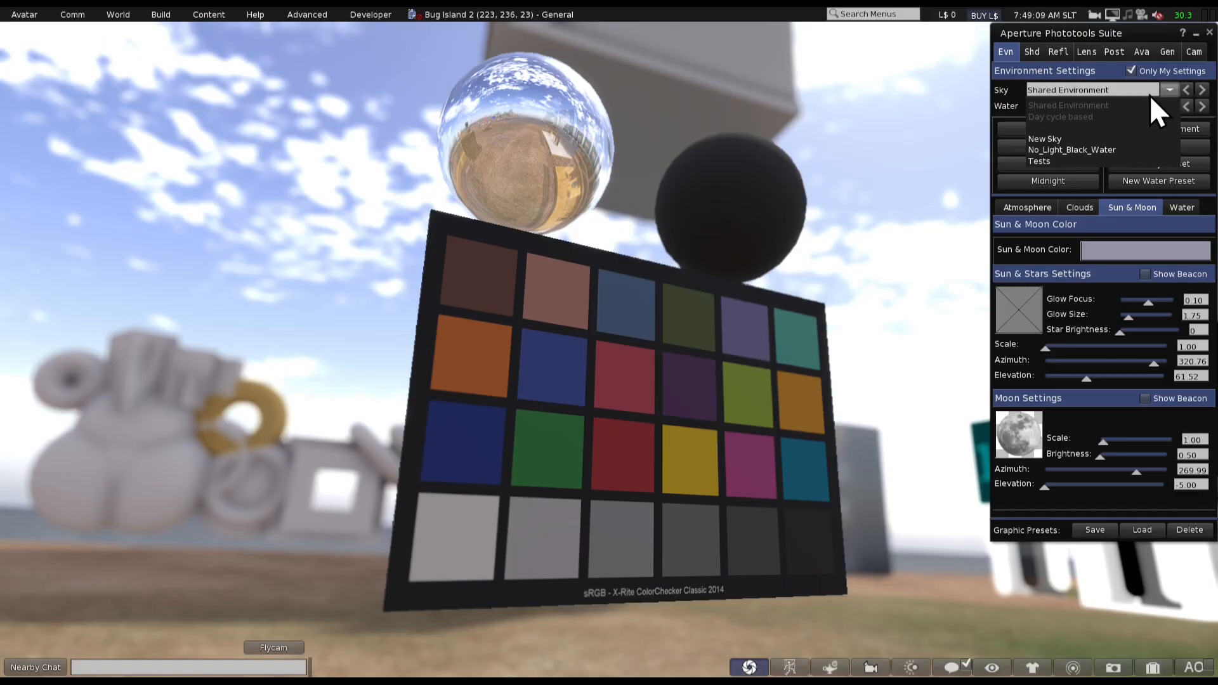
left_click(1171, 92)
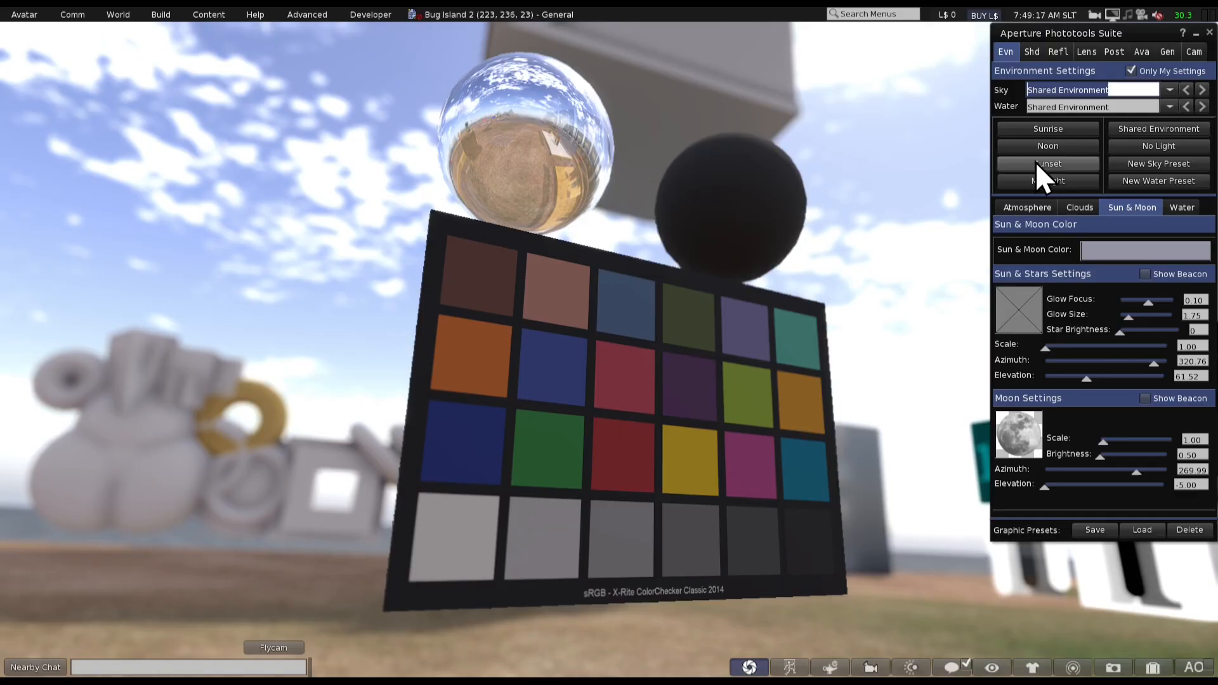
Try the Sunrise, Sunset, Midnight, No Light and Noon quick lighting settings on the scene
left_click(1059, 132)
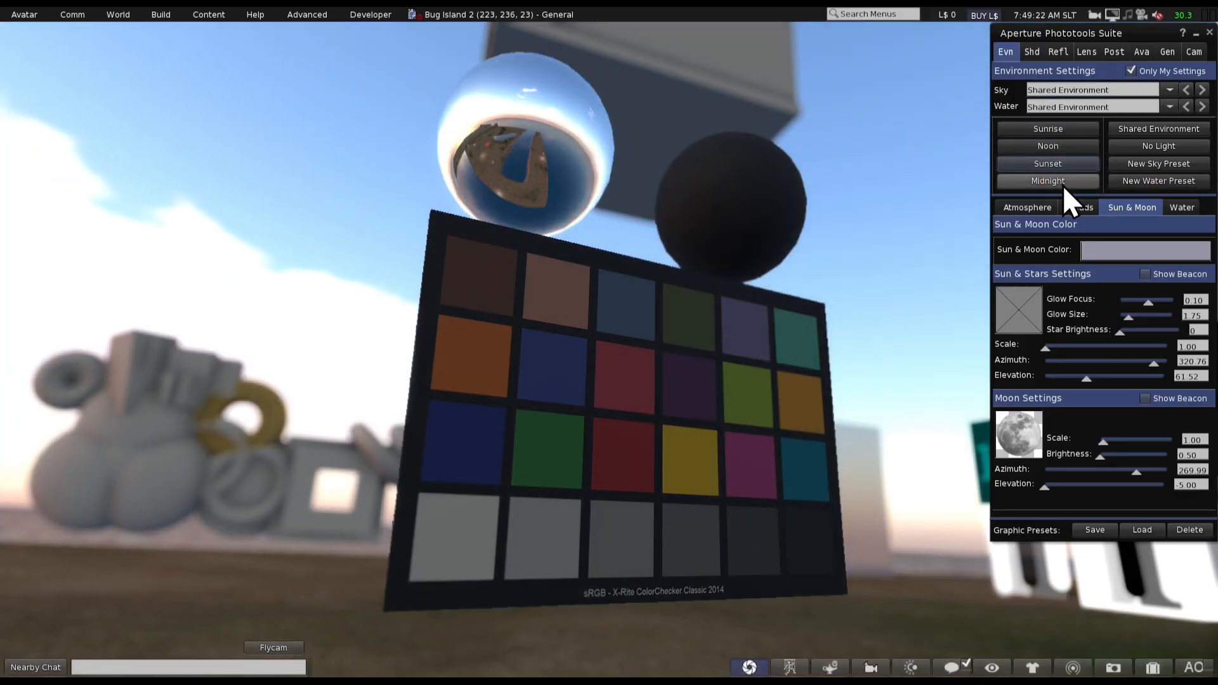
left_click(1063, 184)
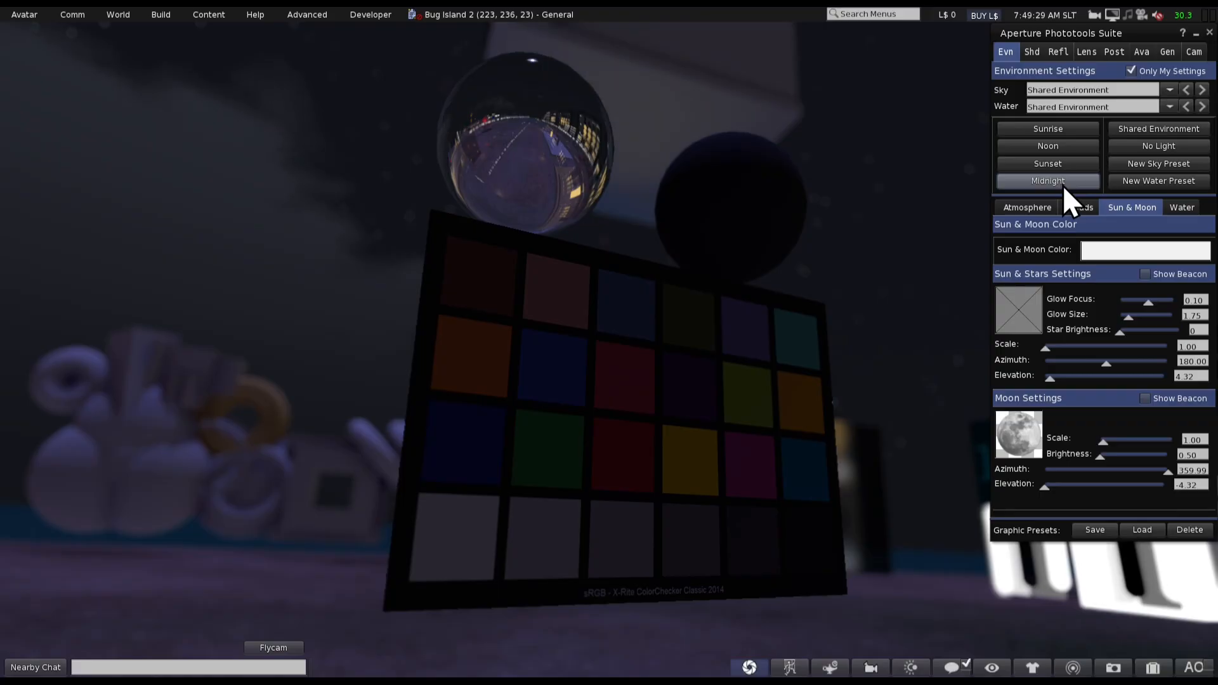
left_click(1163, 147)
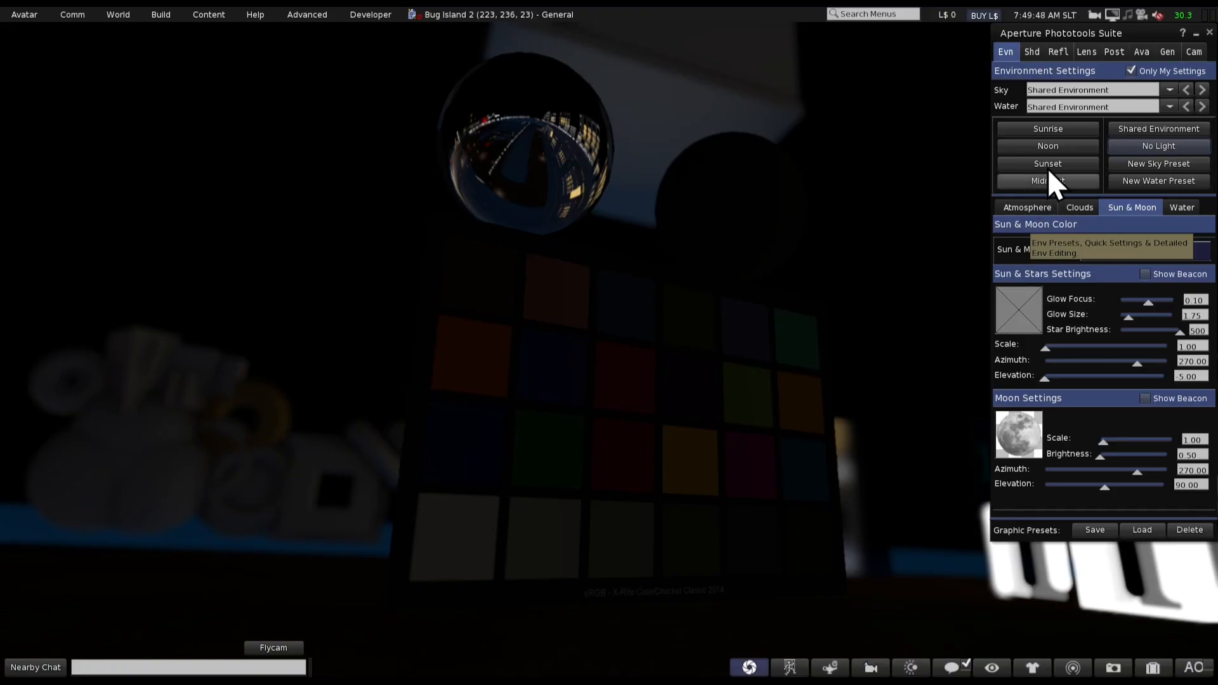
left_click(1043, 146)
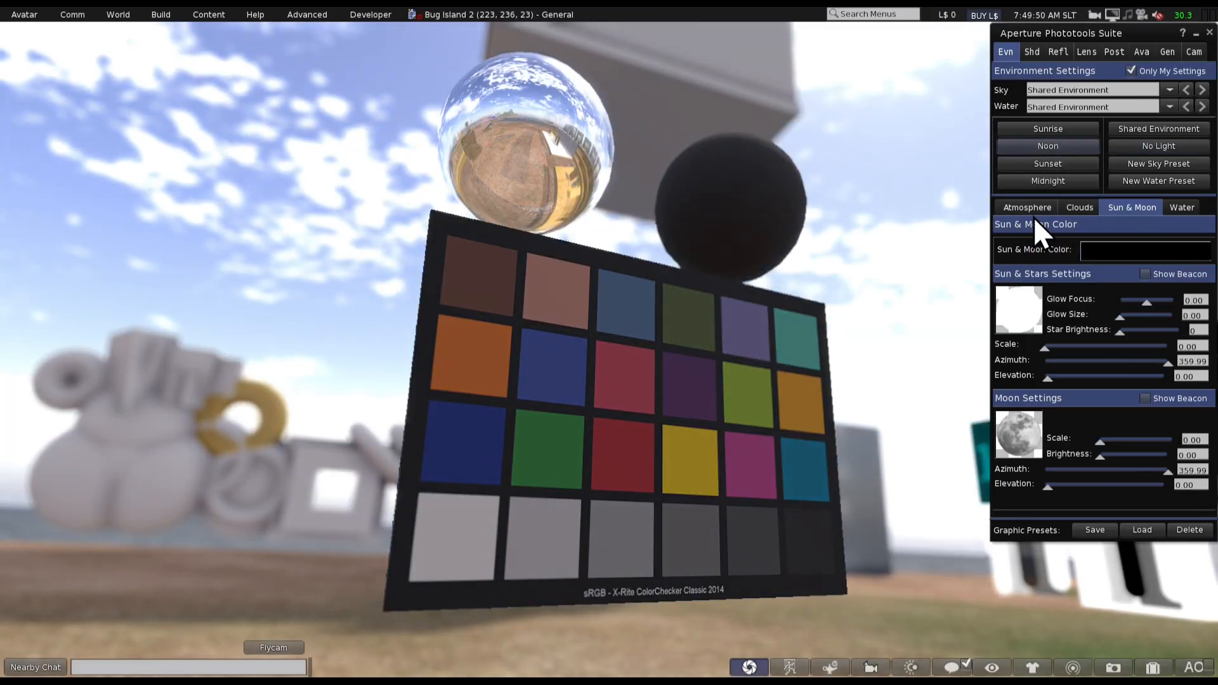
Examine the detailed atmosphere, cloud, sun and moon, and water settings of the environment
left_click(1024, 210)
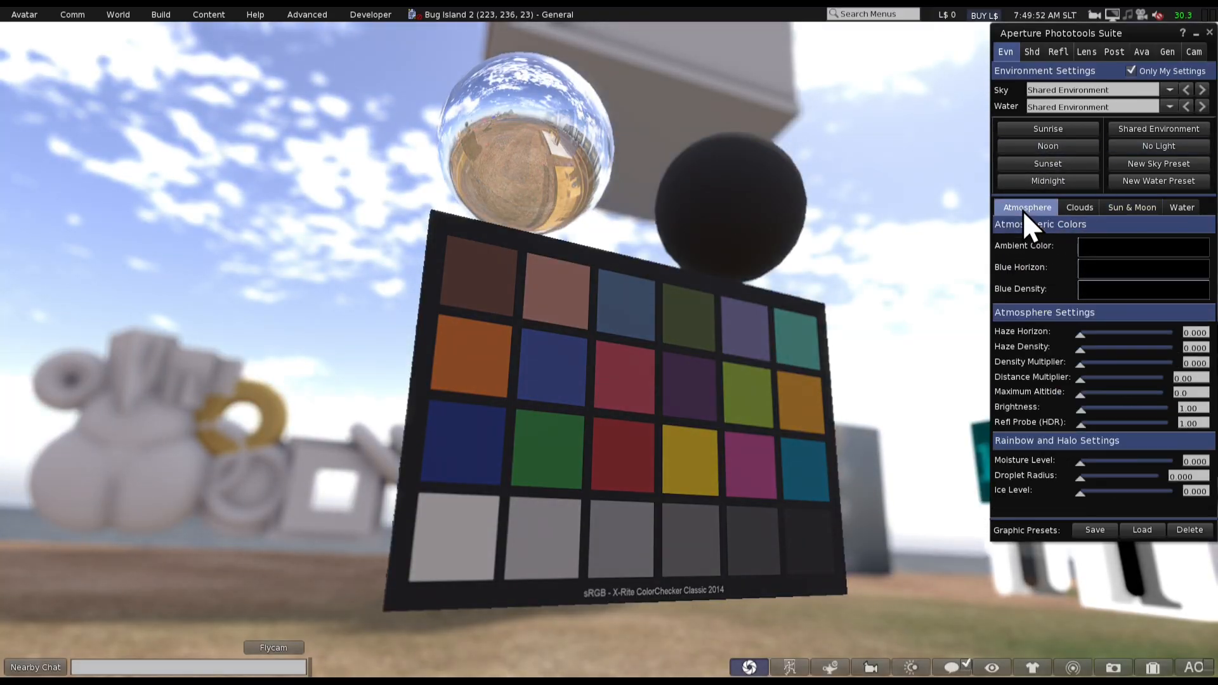
left_click(1076, 207)
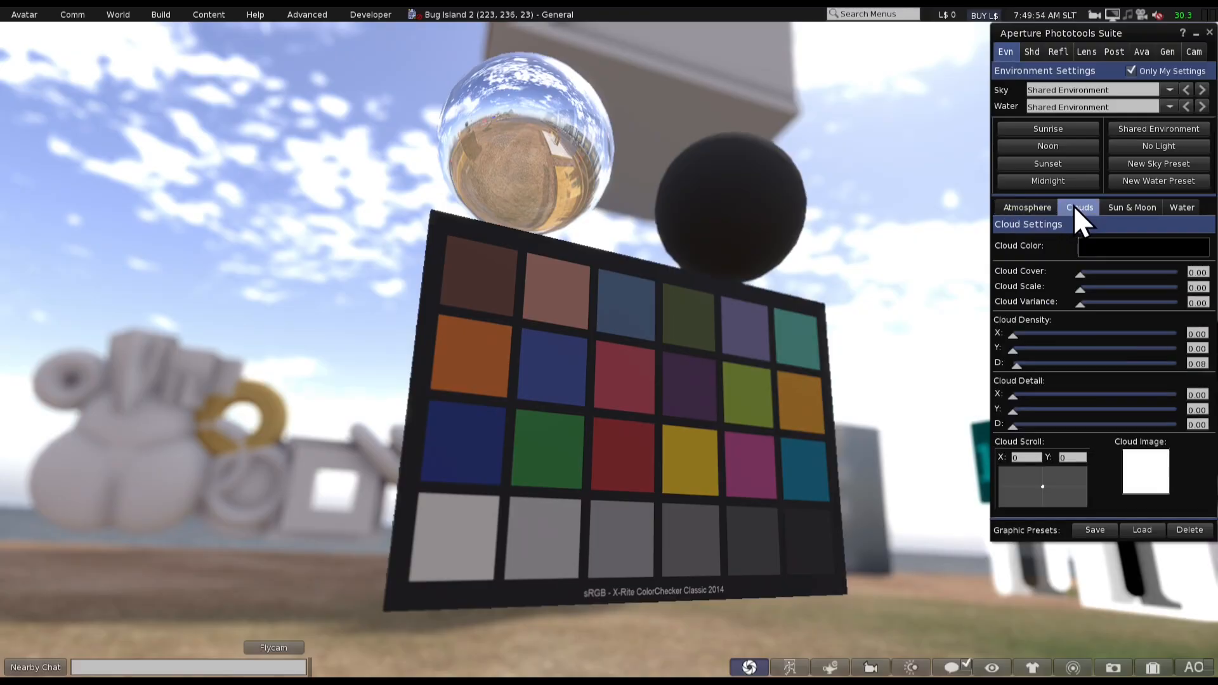
left_click(1124, 206)
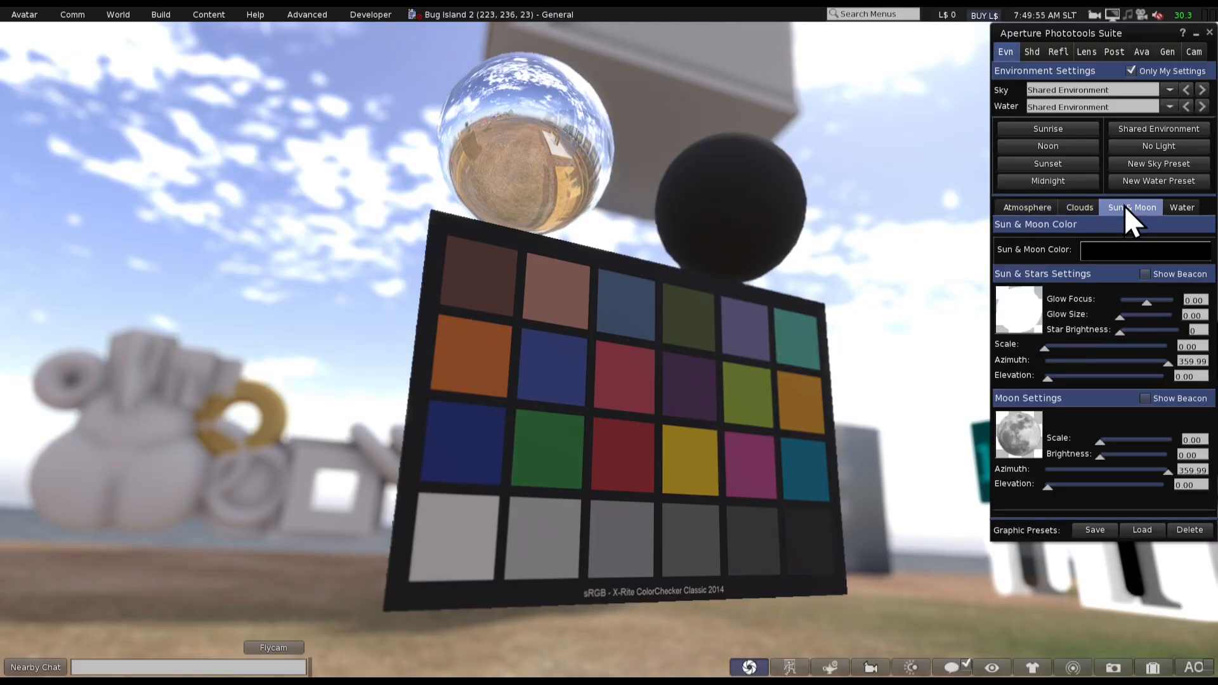
left_click(1175, 211)
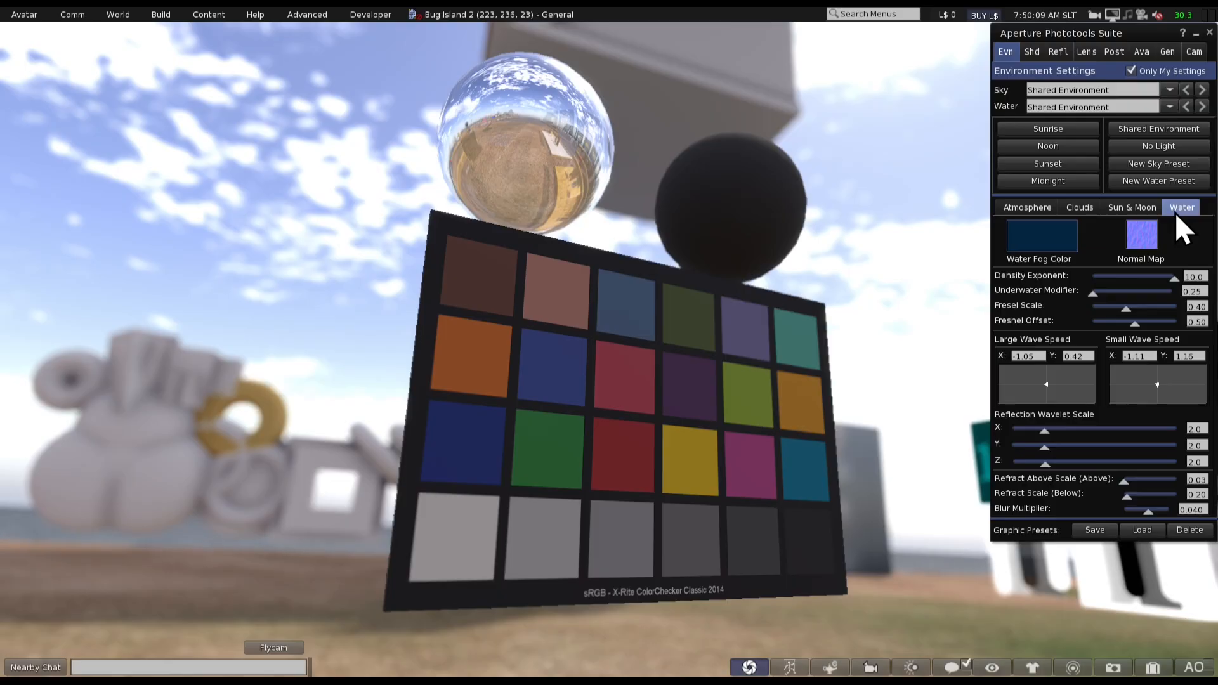
left_click(1134, 210)
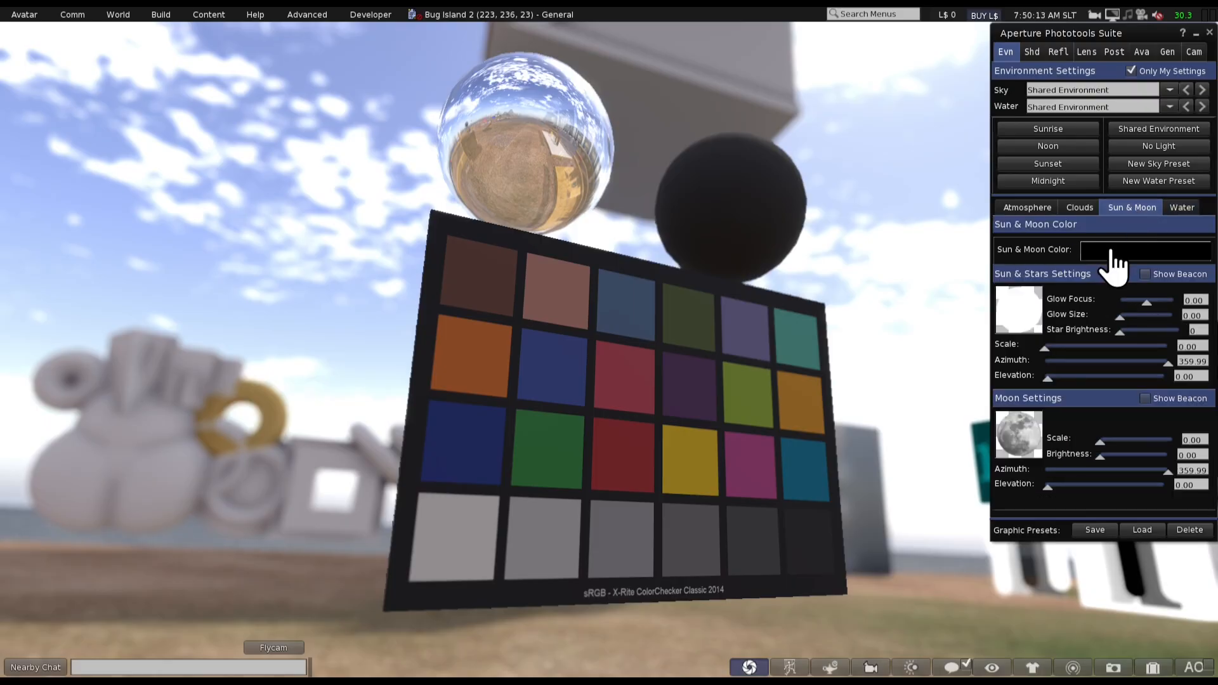
Set the environment to Midnight and fly the camera up toward the night sky
left_click(1037, 182)
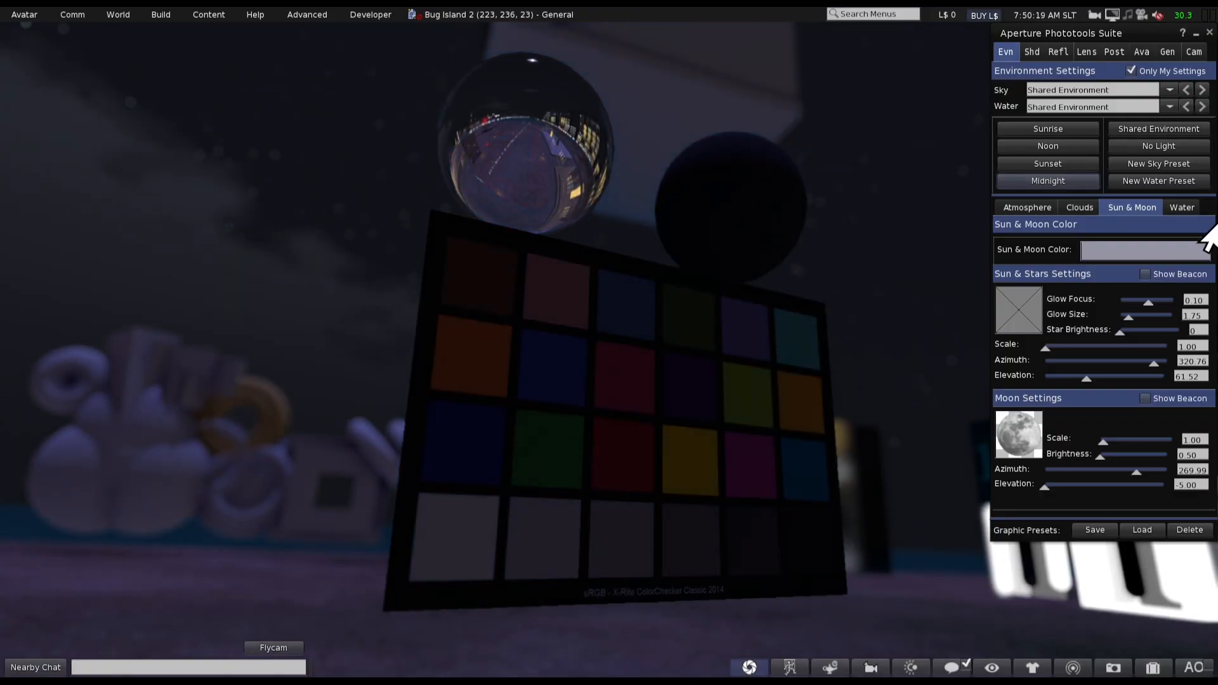
key("alt+shift+f")
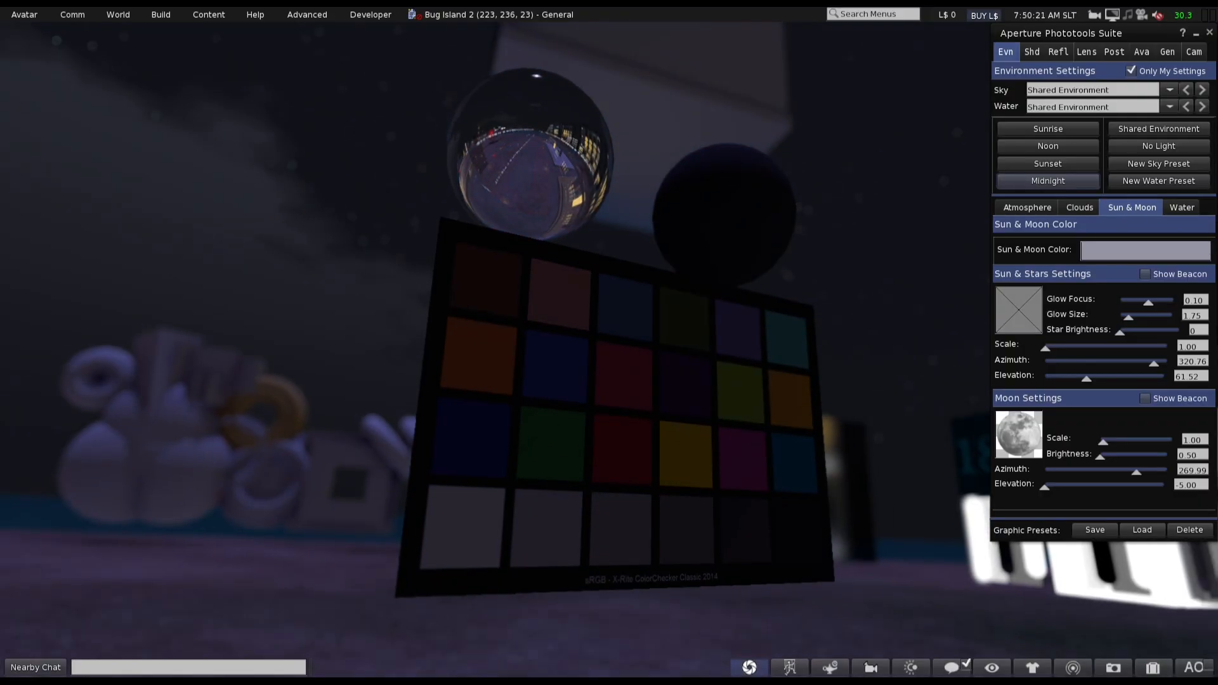
key("alt+shift+f")
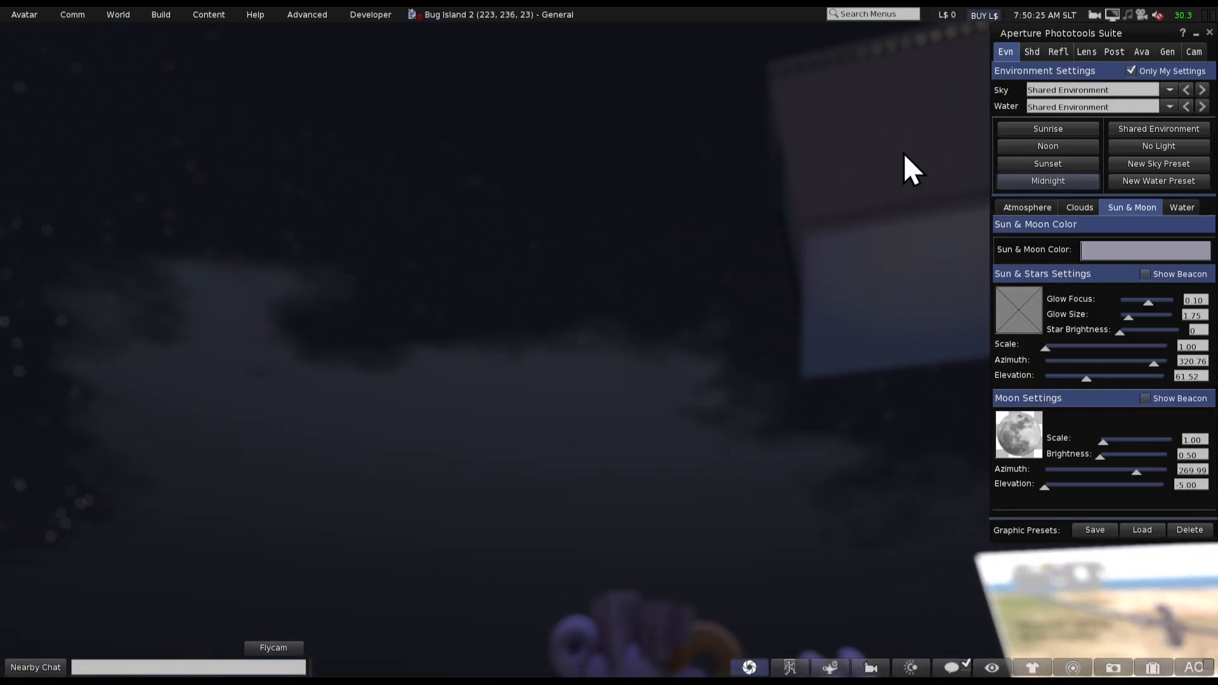
Turn off depth of field and raise the star brightness to 500
left_click(1094, 51)
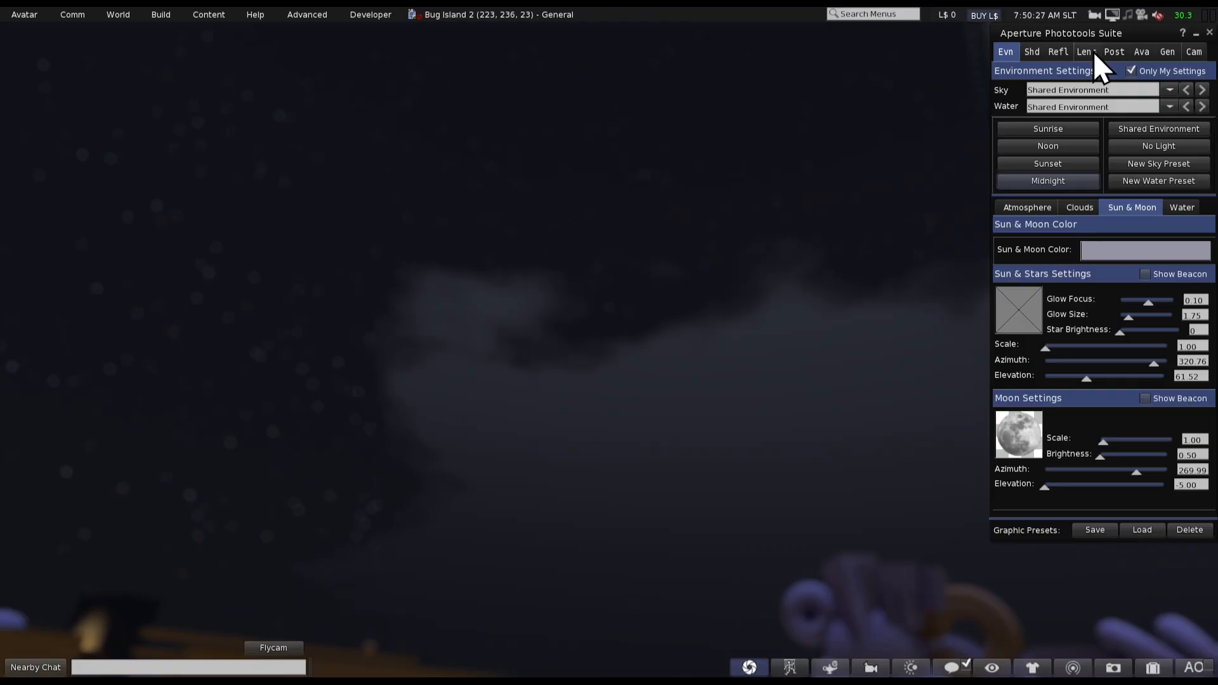
left_click(1040, 85)
left_click(1009, 53)
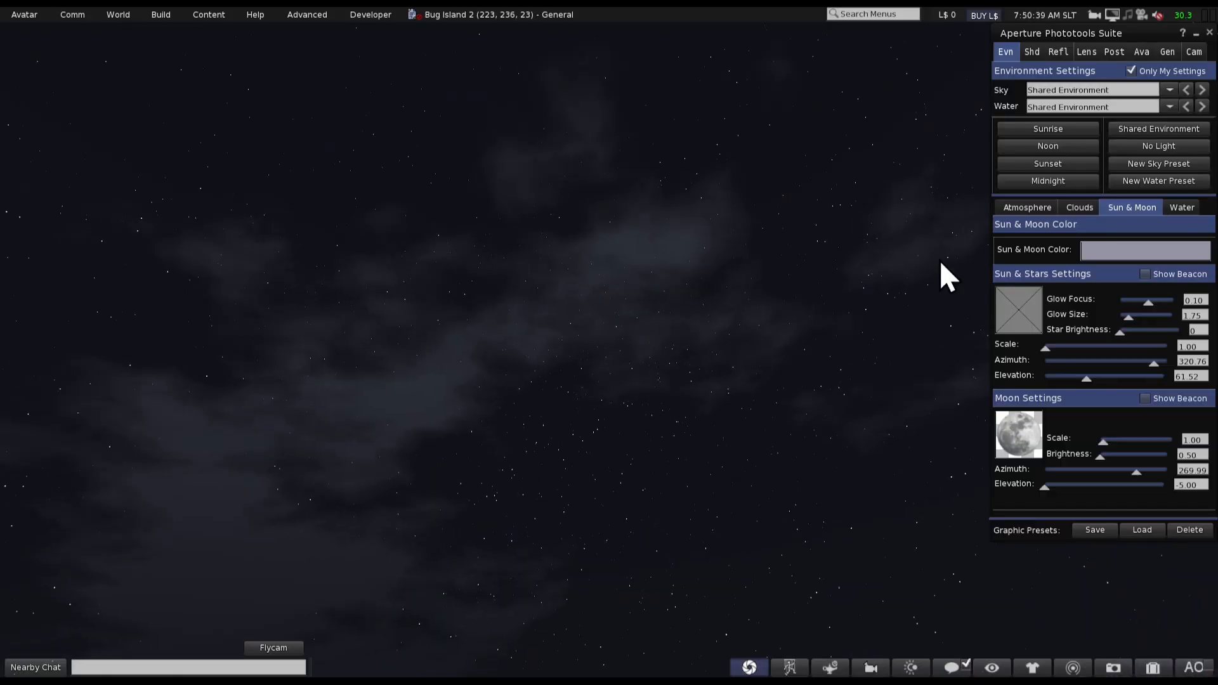
left_click_drag(1120, 333, 1186, 334)
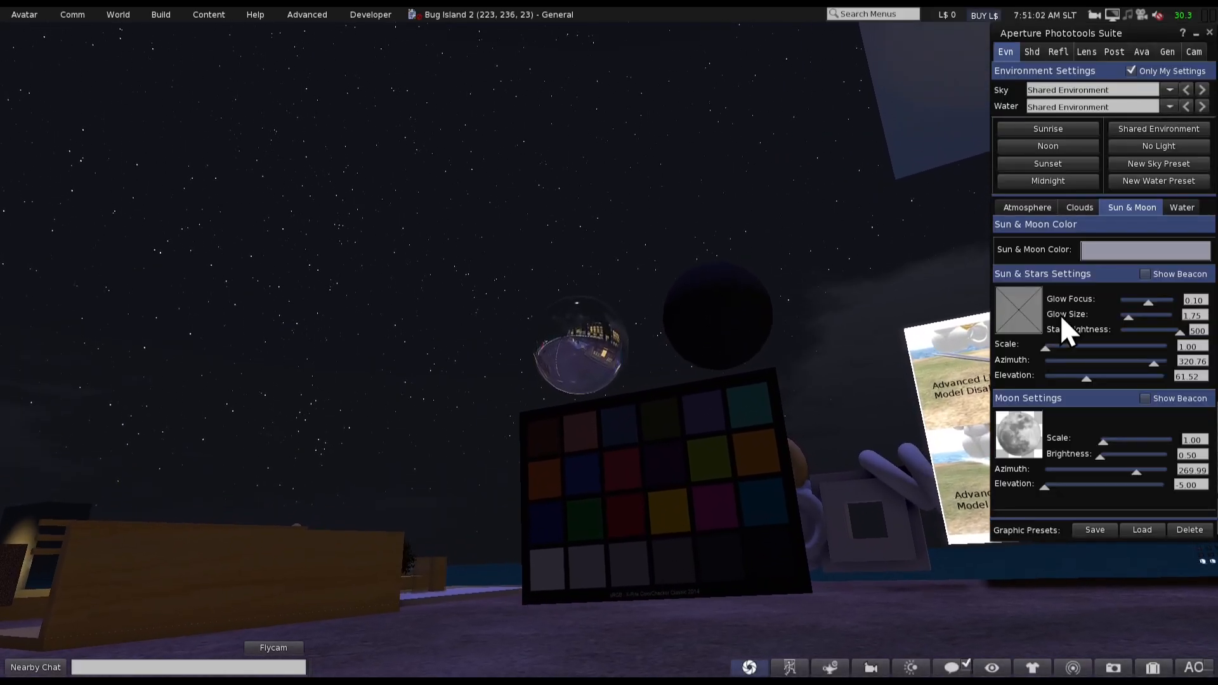
Review the midnight environment's atmosphere, cloud, water, and sun and moon settings, and open the lights and shadows settings
left_click(1030, 208)
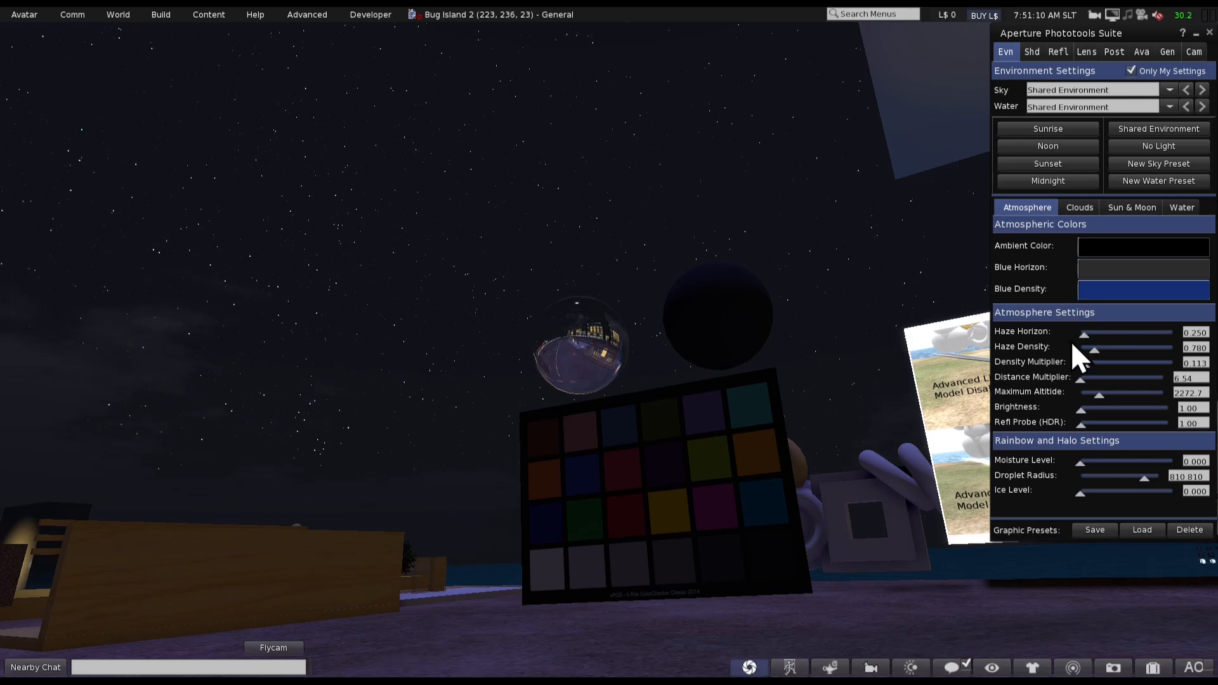
left_click(1071, 207)
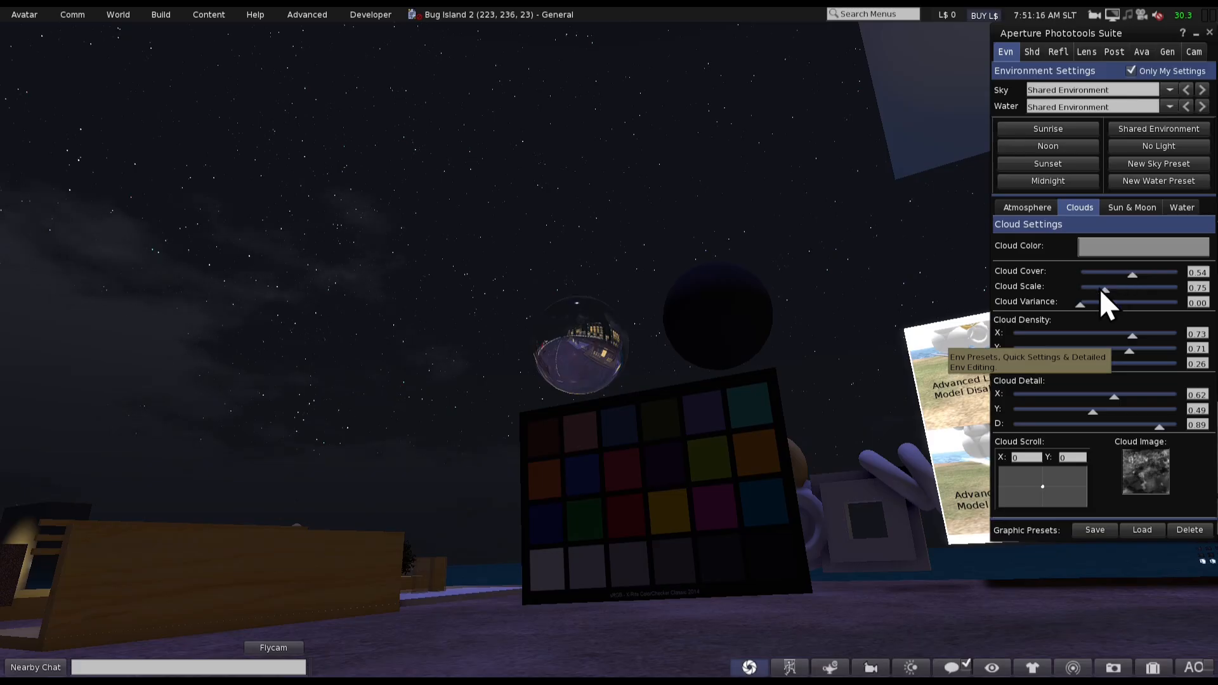
left_click(1187, 209)
left_click(1133, 211)
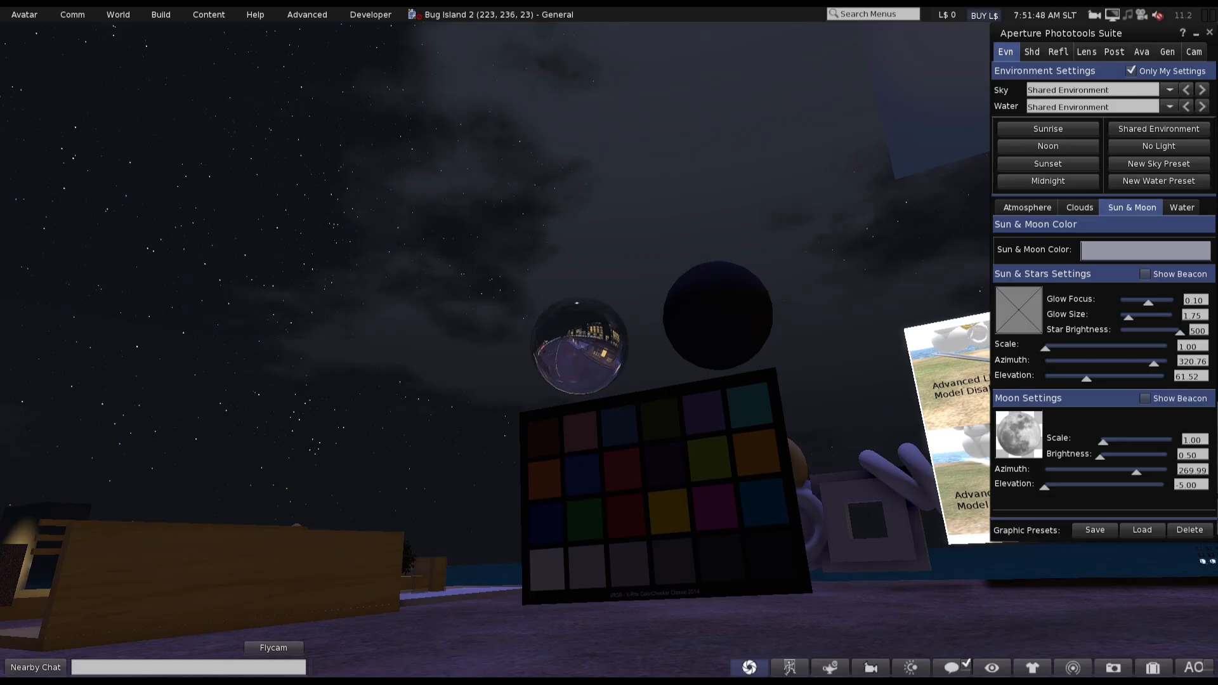
left_click(1030, 52)
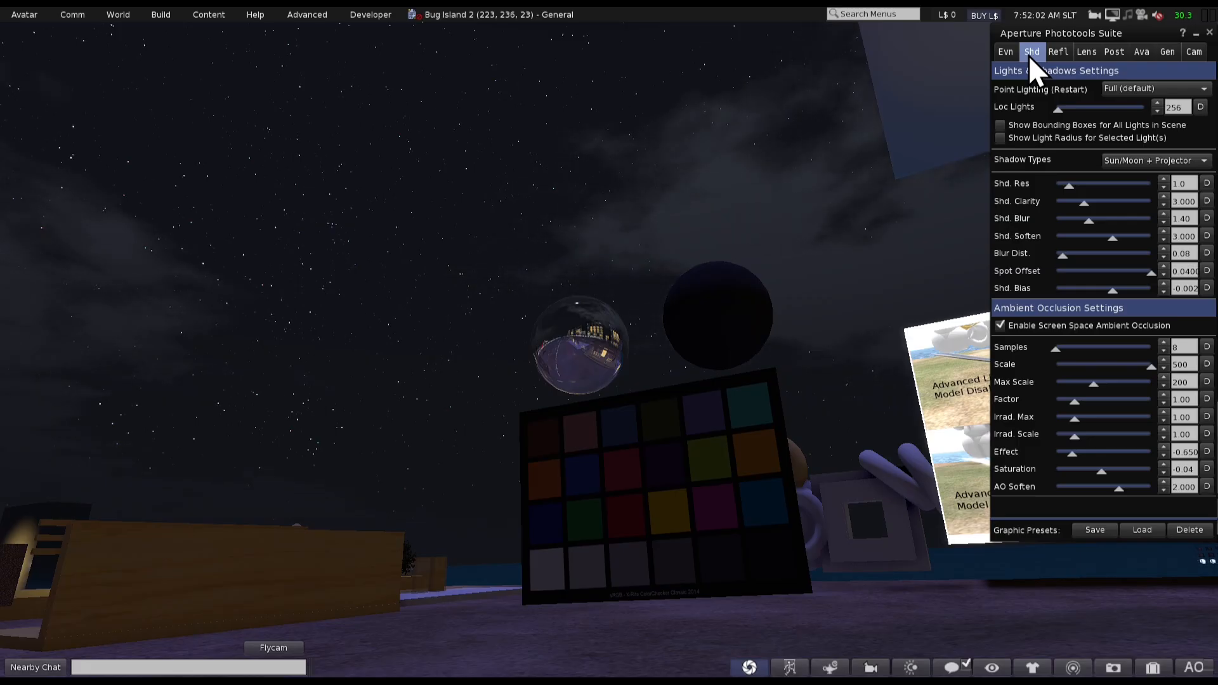
Set the environment to Noon and return to the lights and shadows settings
left_click(996, 55)
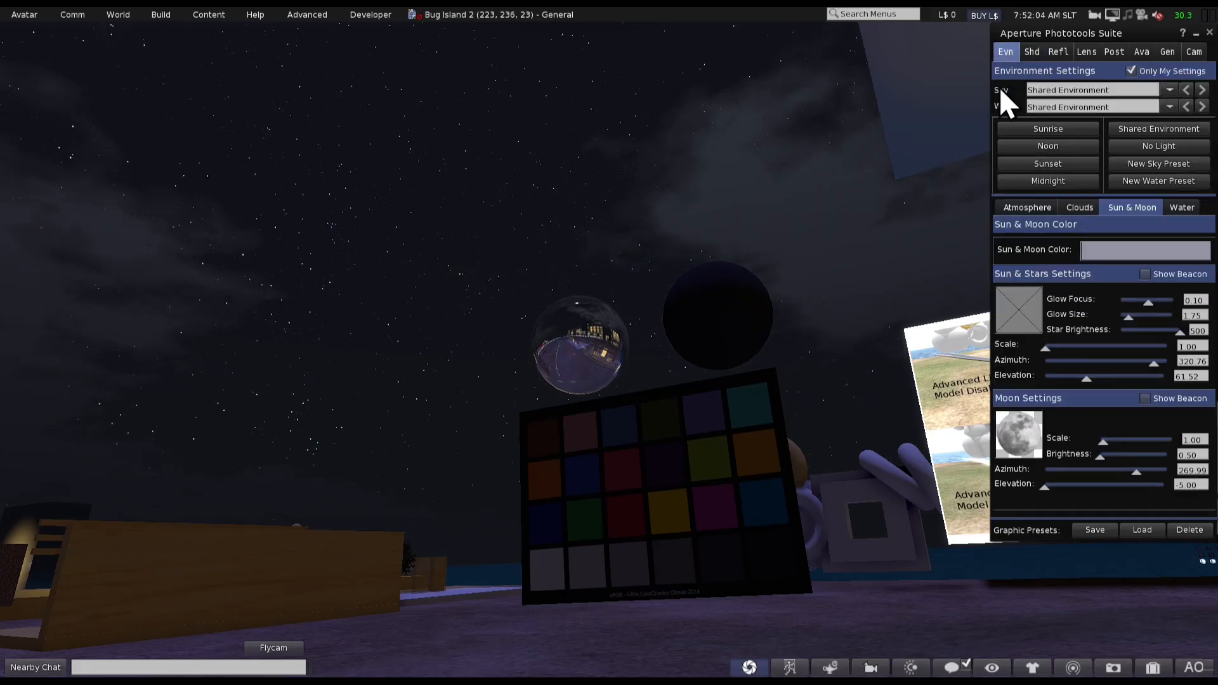
left_click(1026, 148)
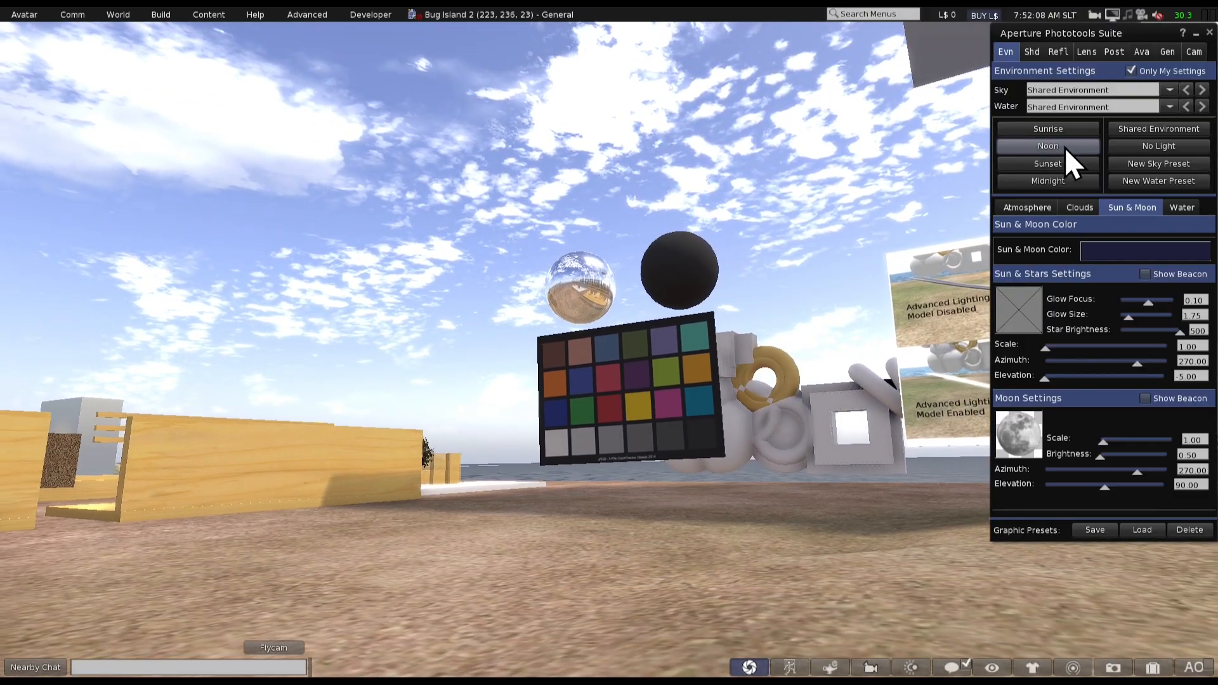
left_click(1033, 50)
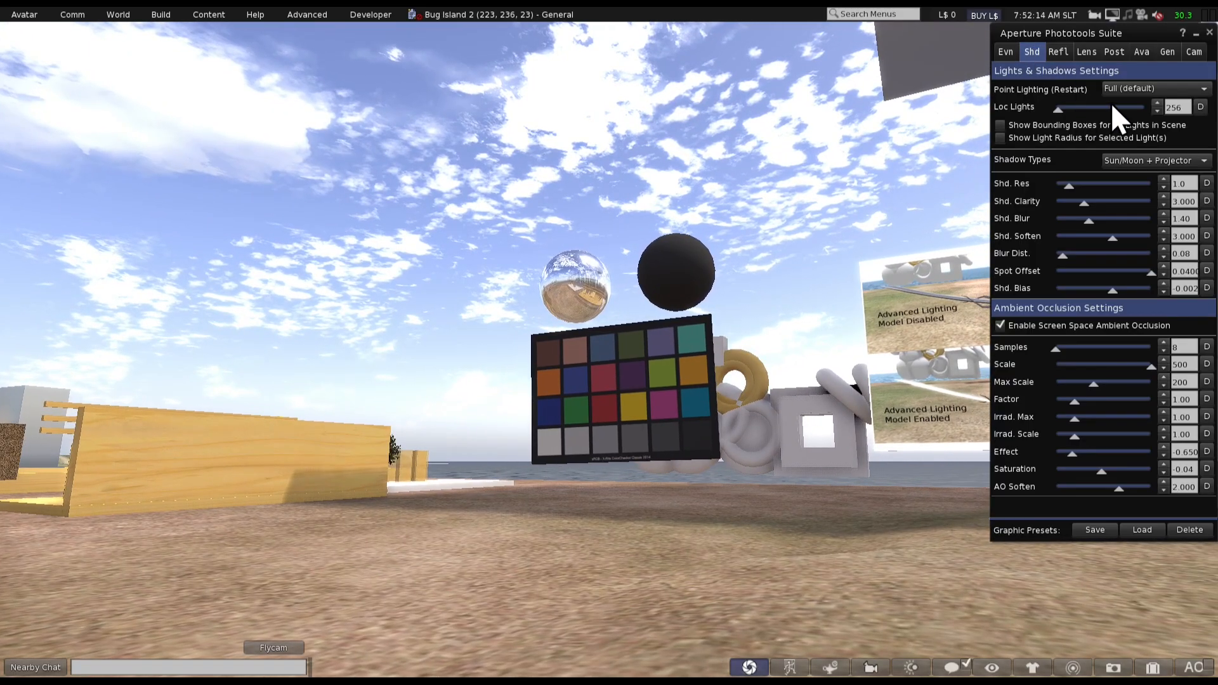
Review the available shadow types and set the shadow clarity to 2.900
left_click(1158, 160)
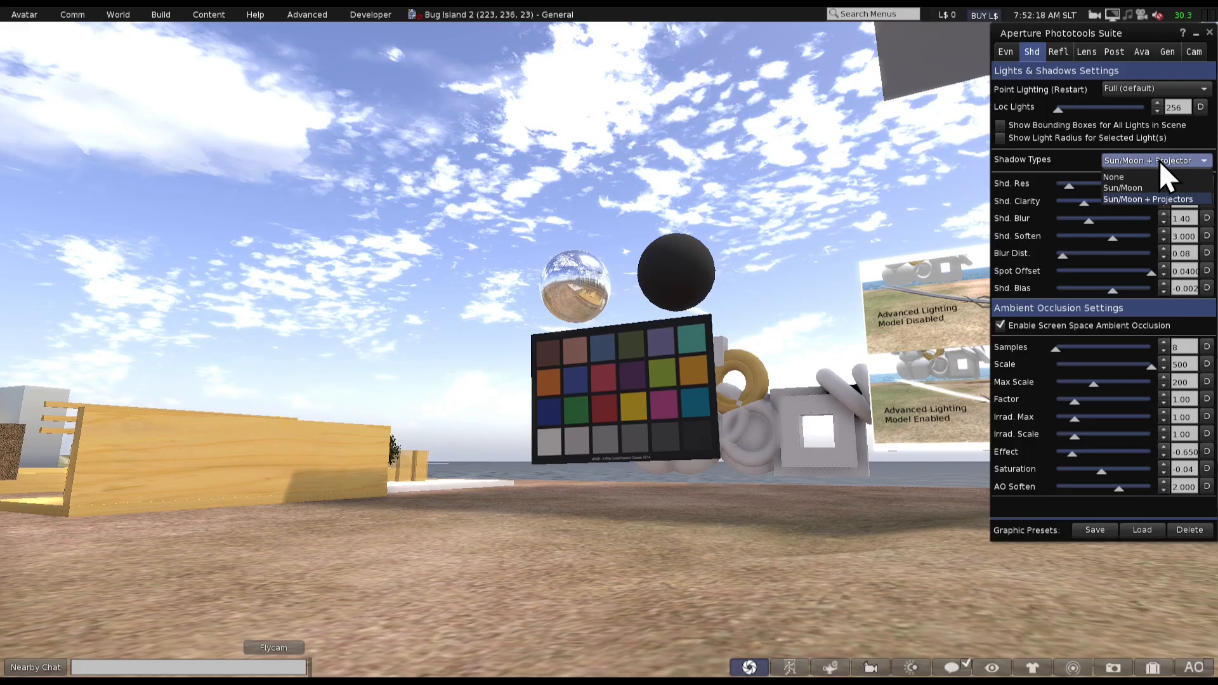
left_click(1079, 160)
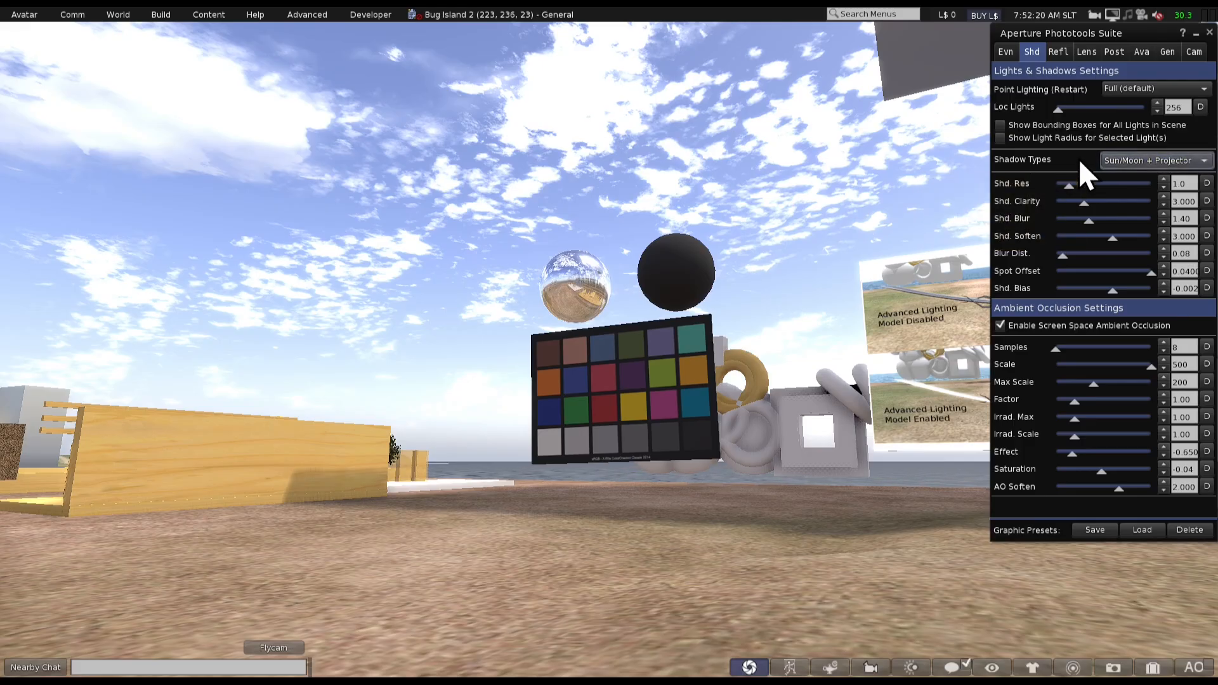
left_click_drag(1081, 203, 1089, 206)
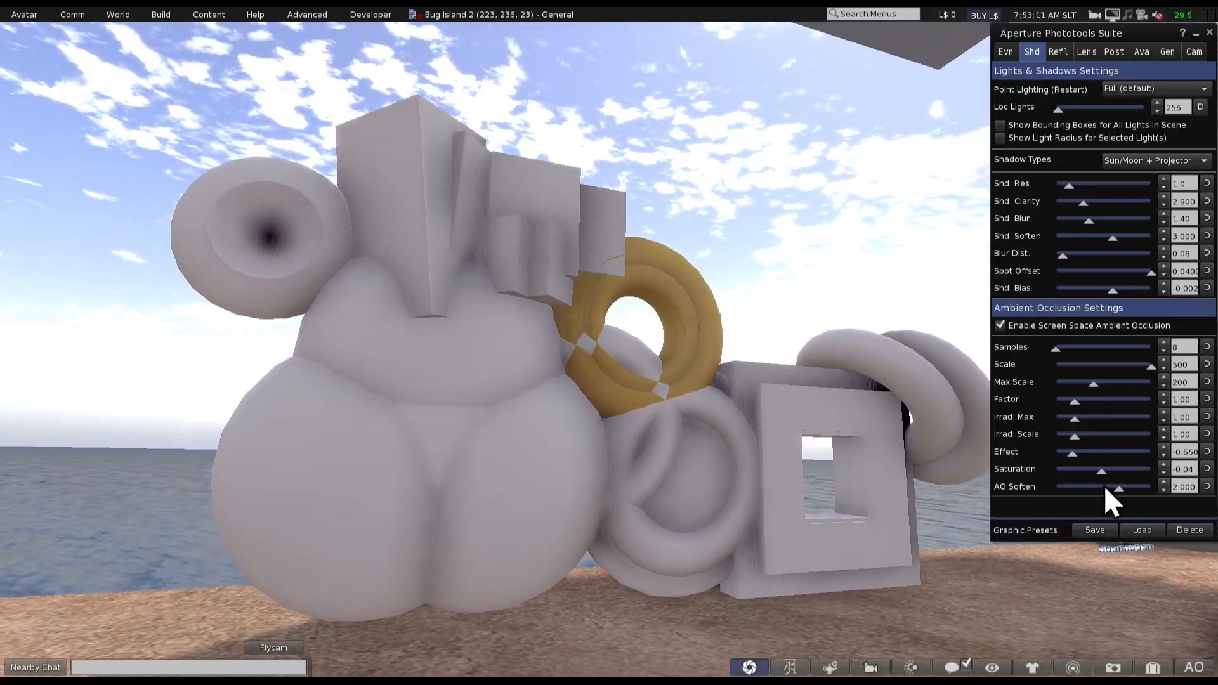
Set the ambient occlusion samples to 237, scale to 1, max scale to 116, effect to -1.000 and softening to 0.001
left_click_drag(1107, 487, 1053, 490)
left_click_drag(1152, 372, 1055, 369)
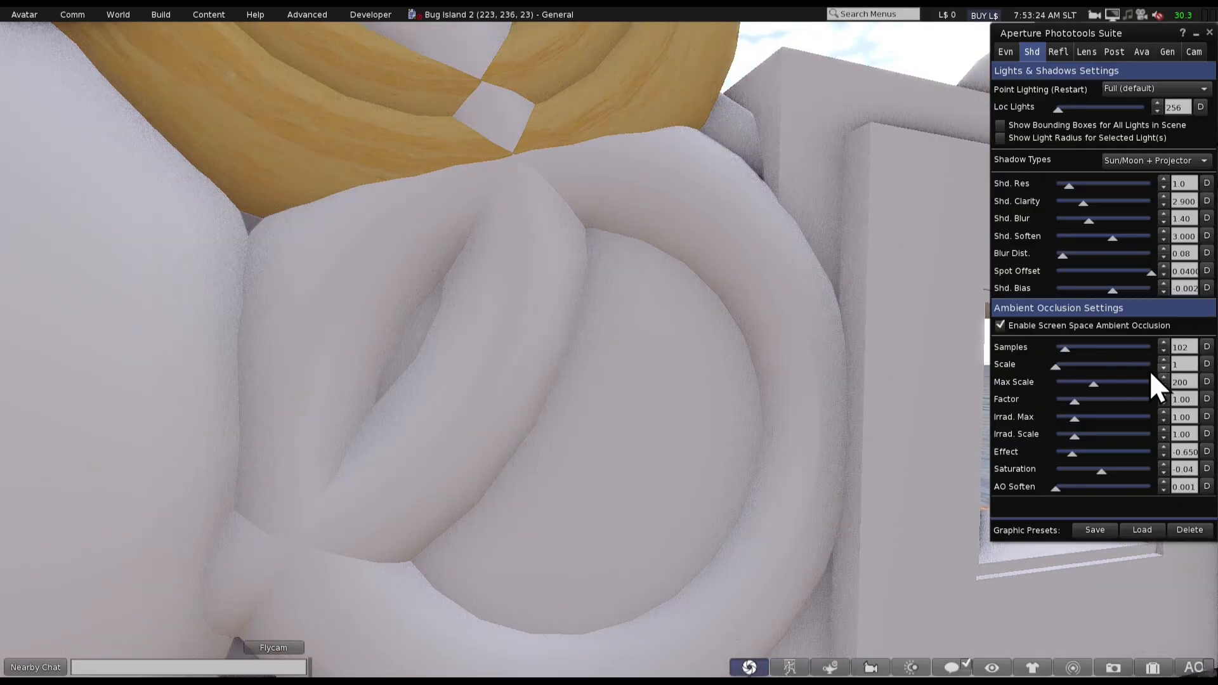
left_click_drag(1063, 347, 1082, 345)
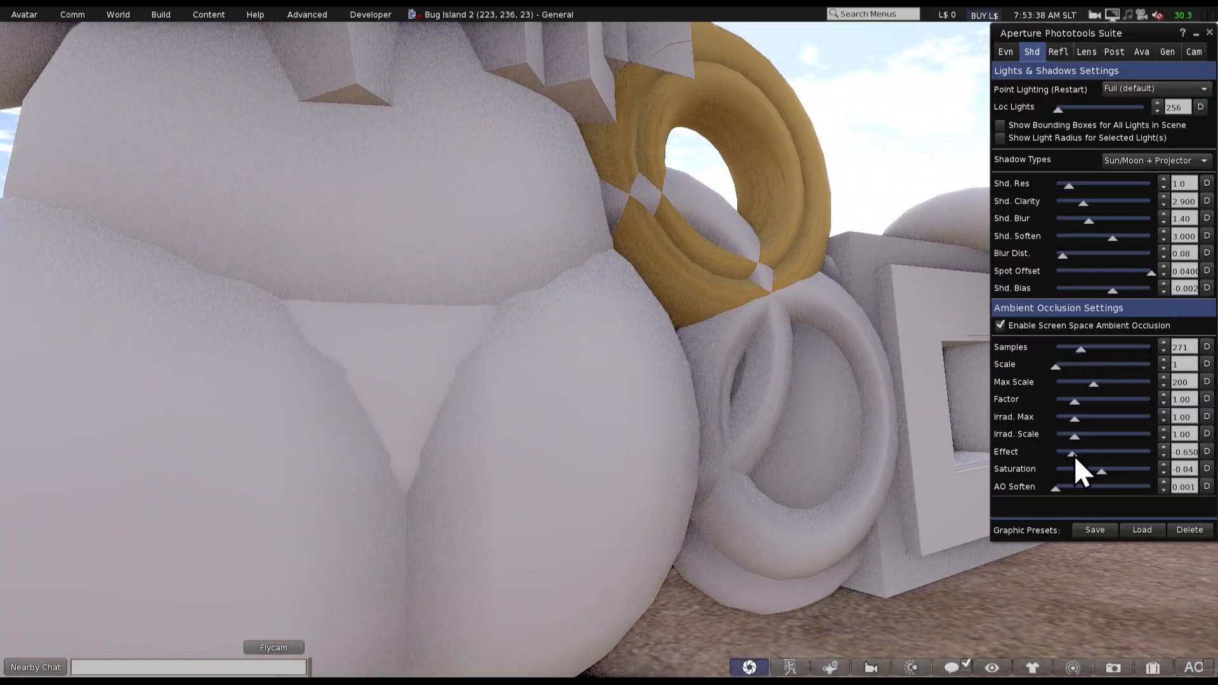
left_click_drag(1075, 456, 1050, 458)
mouse_move(1078, 349)
left_mouse_down()
mouse_move(1094, 351)
mouse_move(1078, 386)
mouse_move(1075, 351)
left_mouse_up()
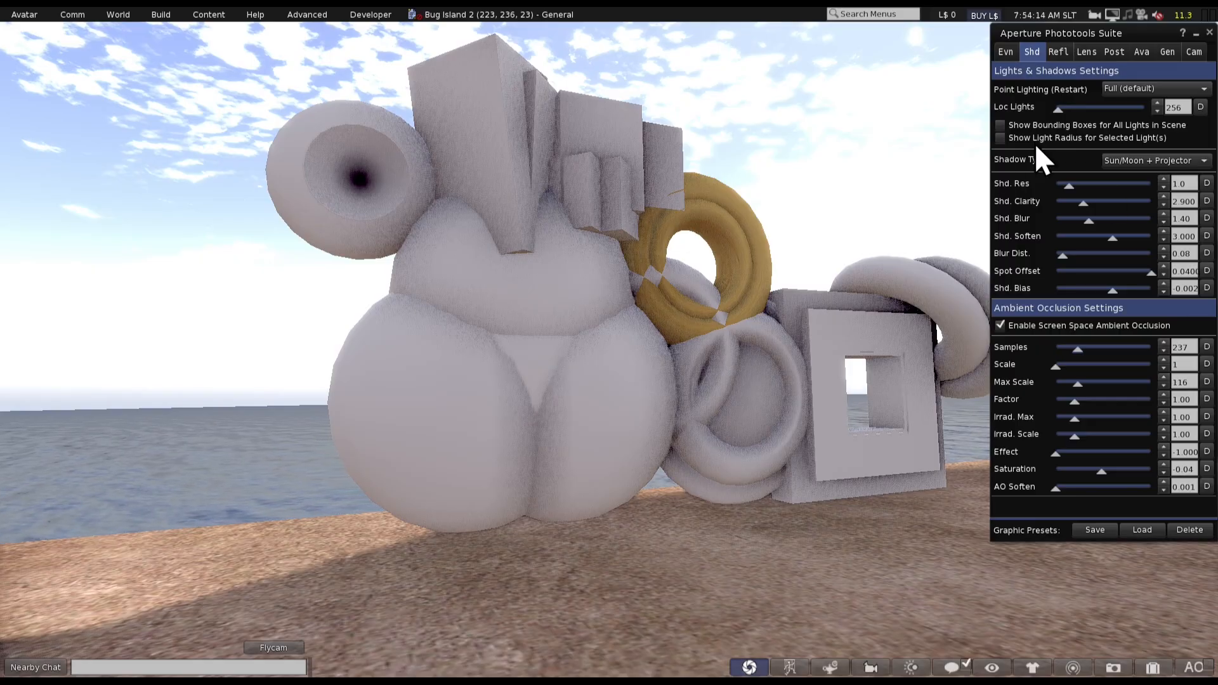
Enable screen space reflections and mirrors, and set the reflection probe resolution to 1024
left_click(1055, 51)
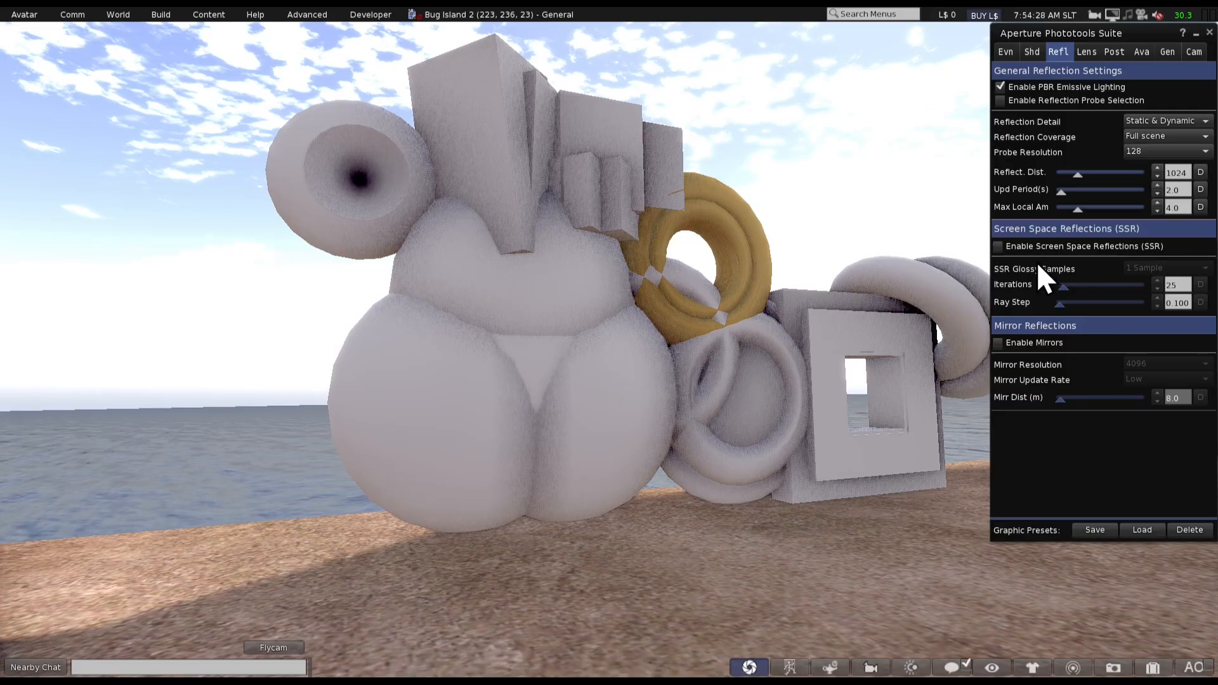
left_click(1013, 249)
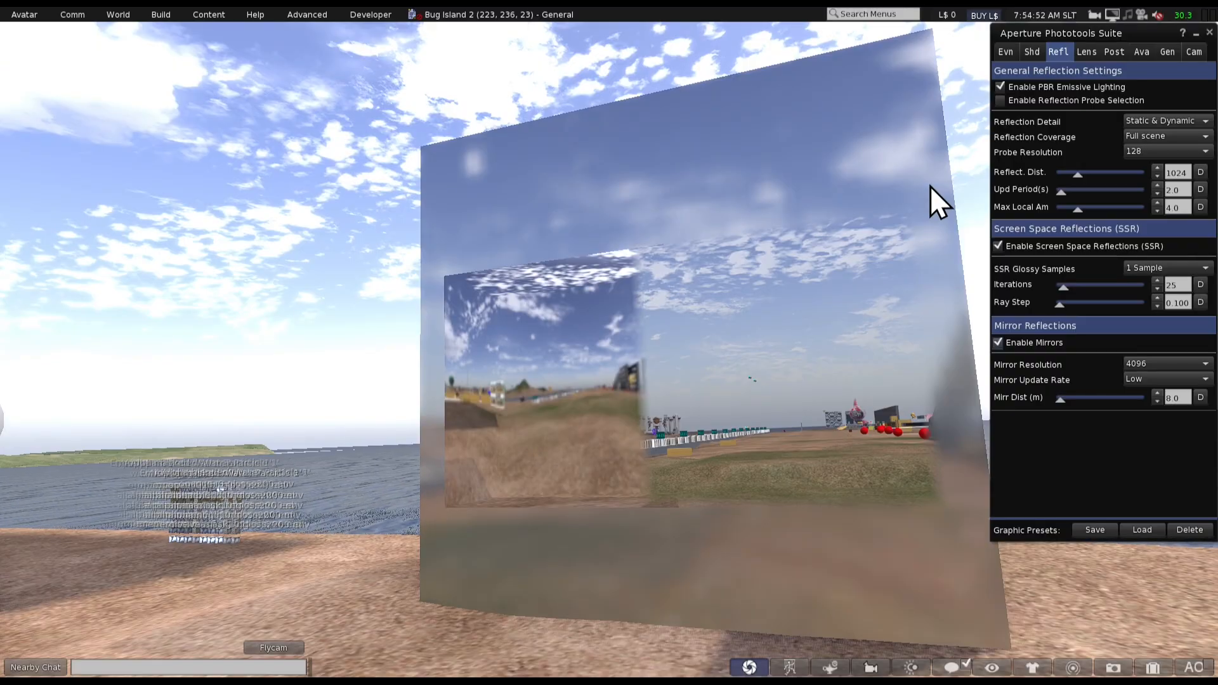
left_click(1156, 154)
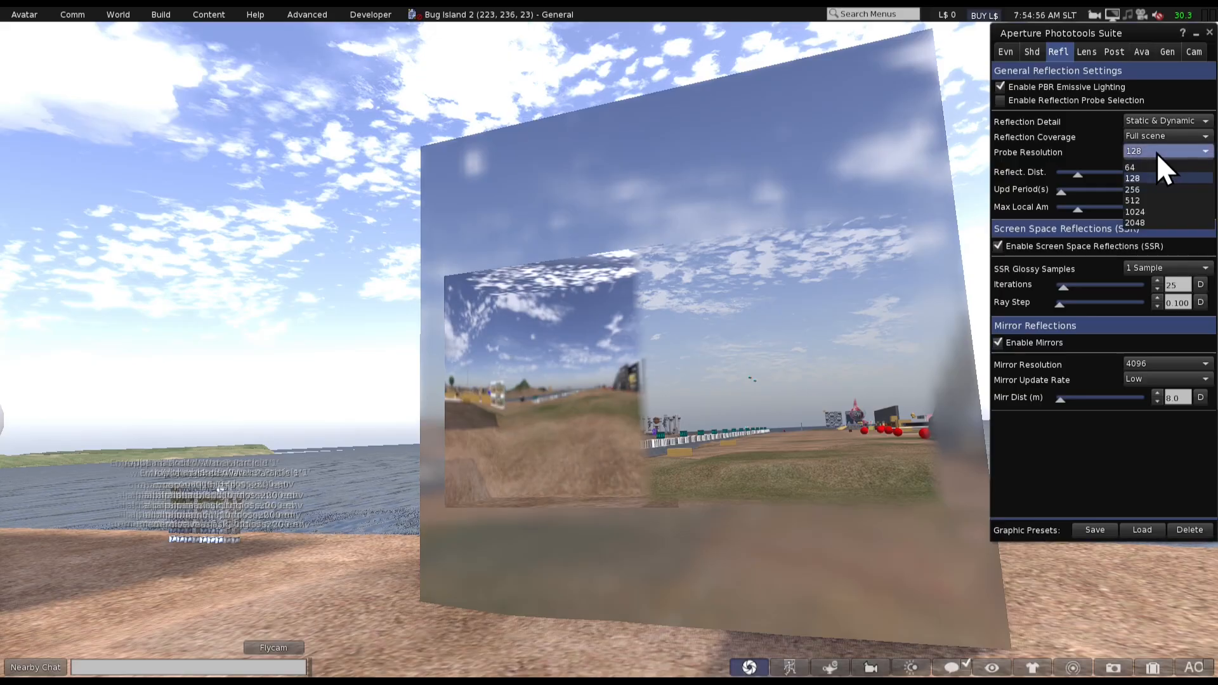
left_click(1143, 213)
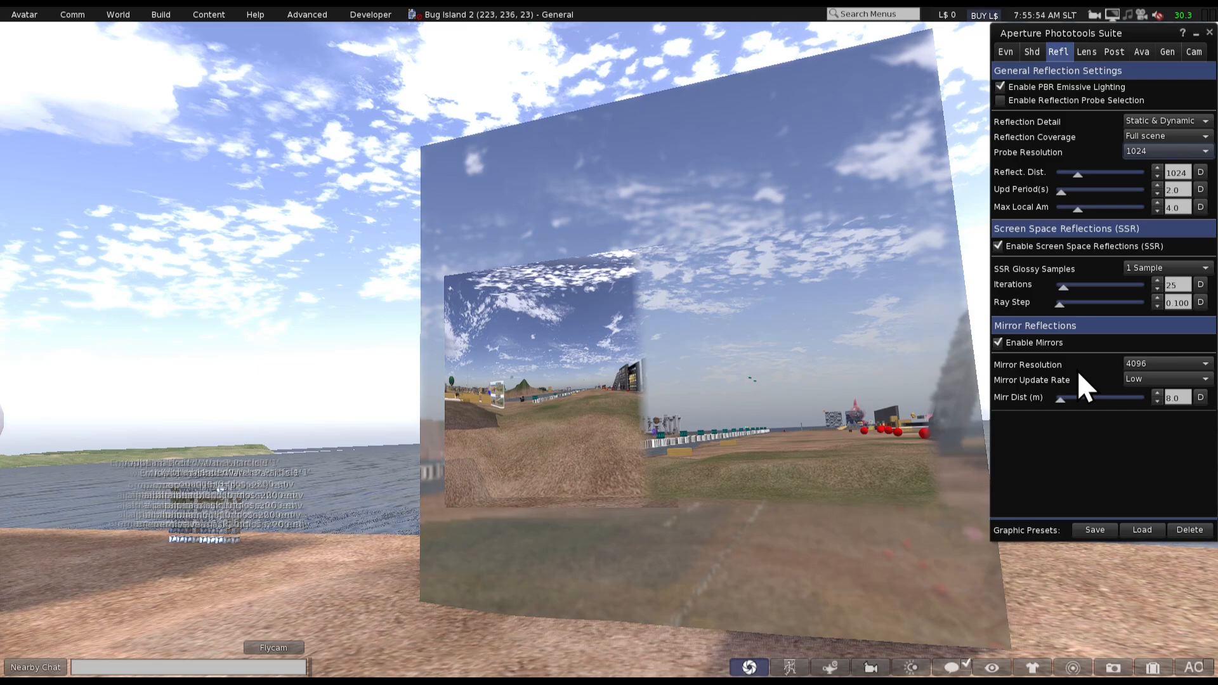
Lower the reflection distance to 1 as a test and restore its default of 64
left_click_drag(1073, 175, 1050, 174)
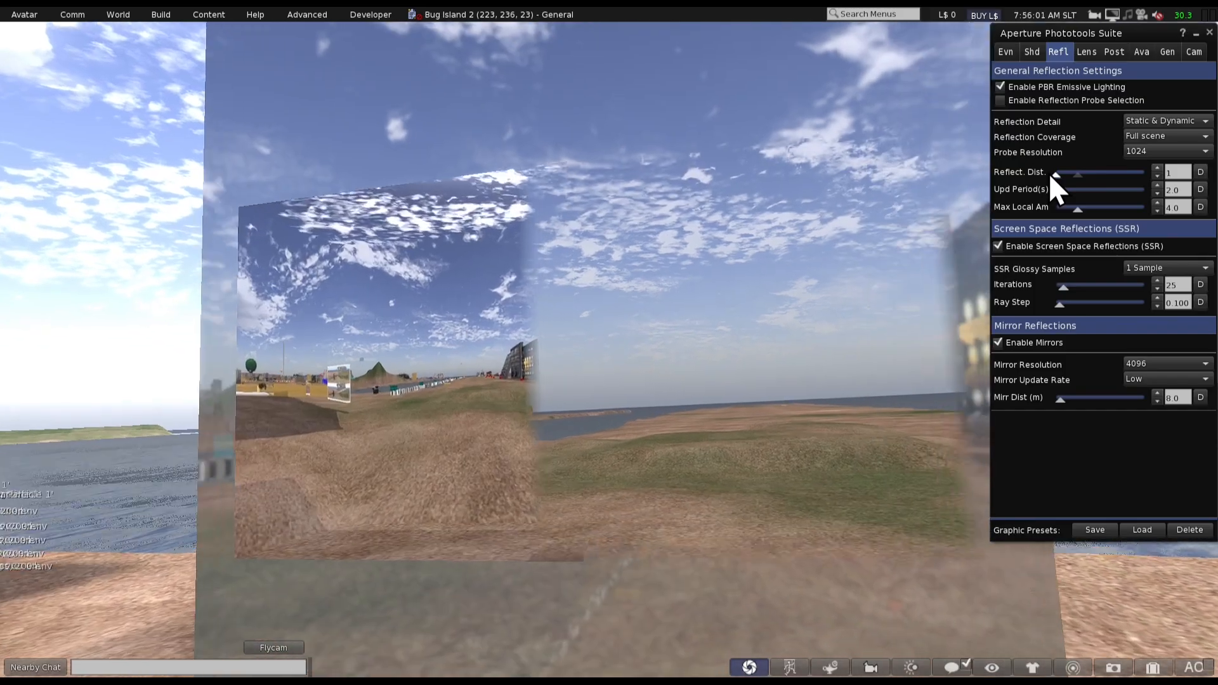
mouse_move(1049, 173)
left_mouse_down()
mouse_move(1086, 170)
mouse_move(1052, 169)
left_mouse_up()
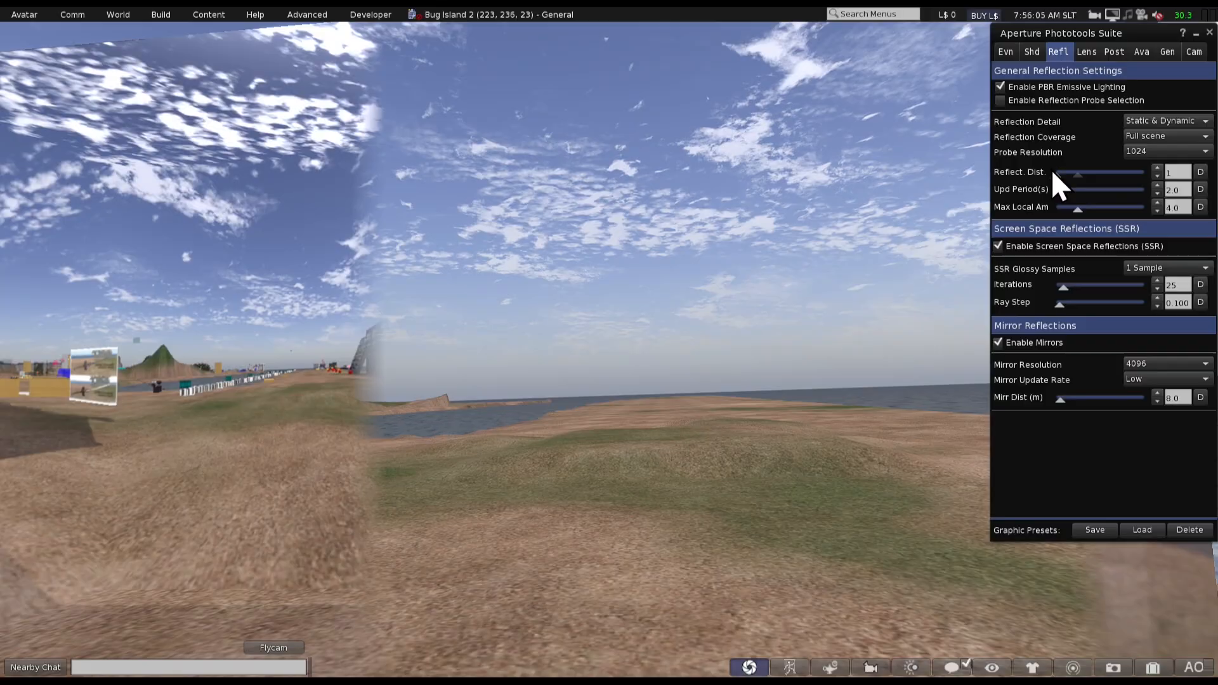
left_click(1200, 172)
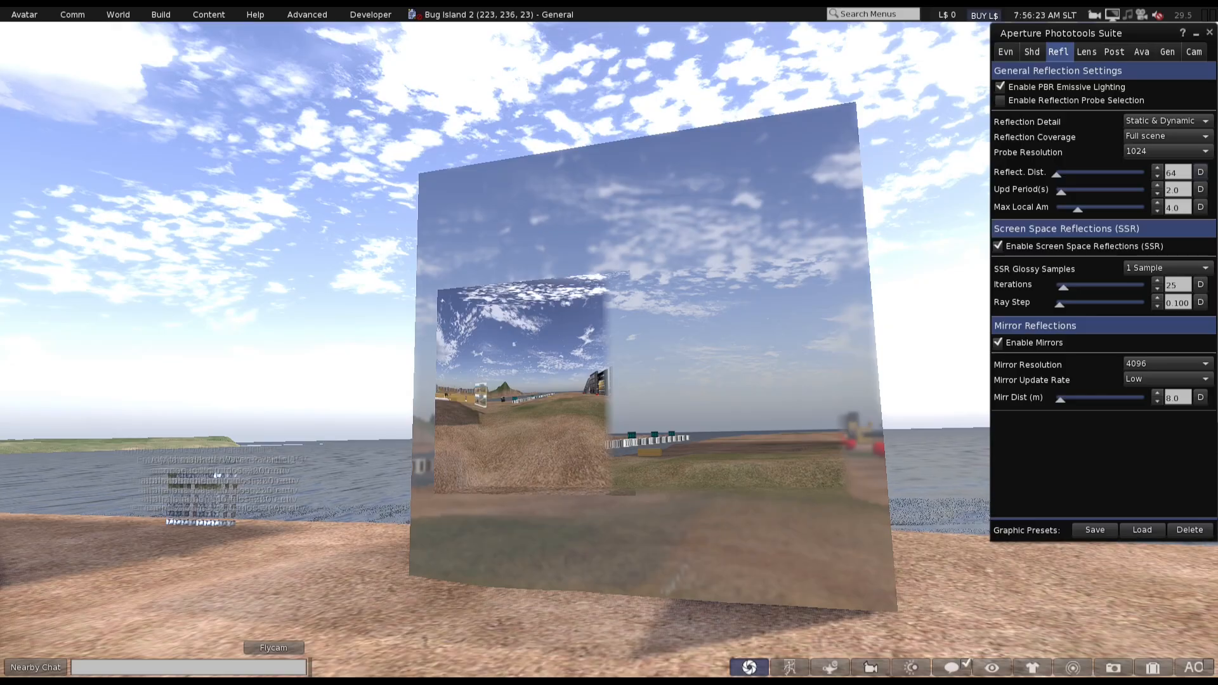
Enable depth of field and set the FOV to 168.0, the f-number to 15.95 and the focal length to 31
left_click(1086, 51)
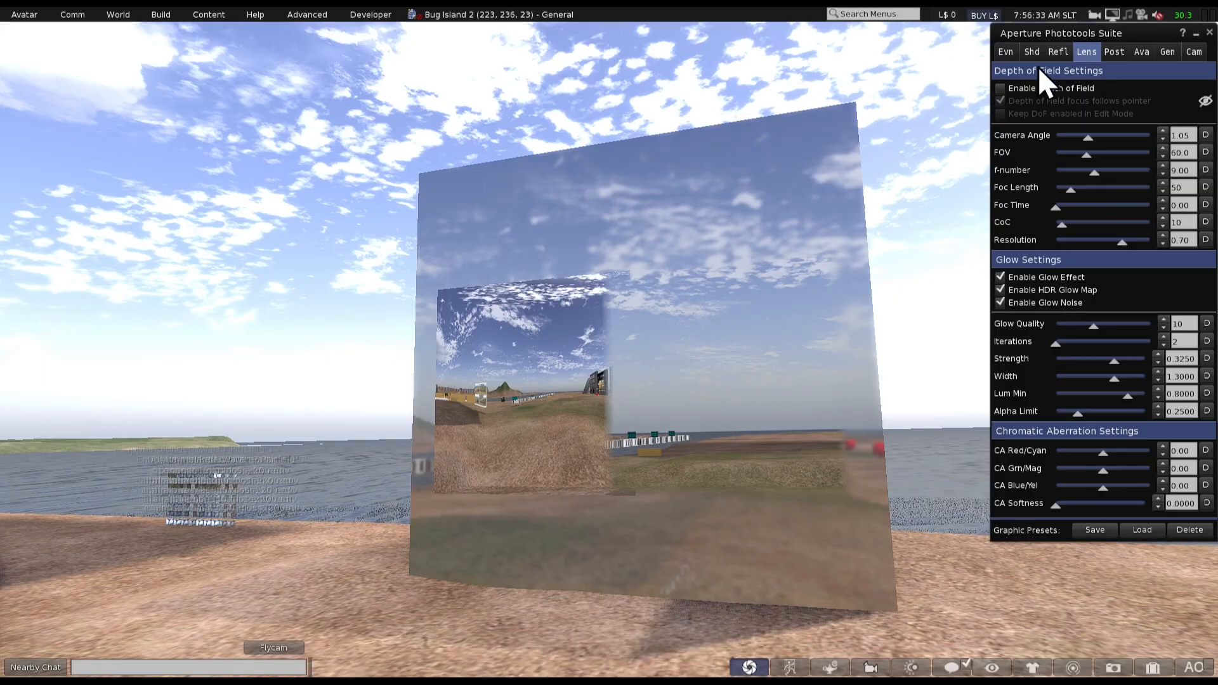
left_click(1009, 93)
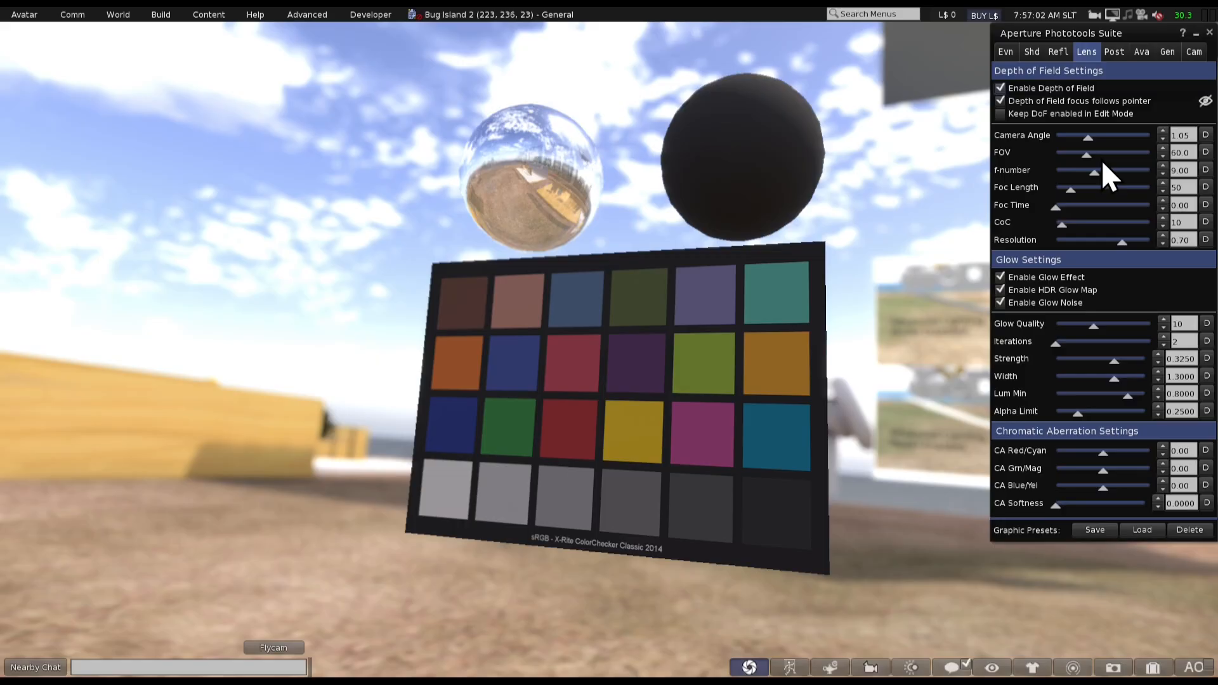
left_click_drag(1086, 158, 1143, 141)
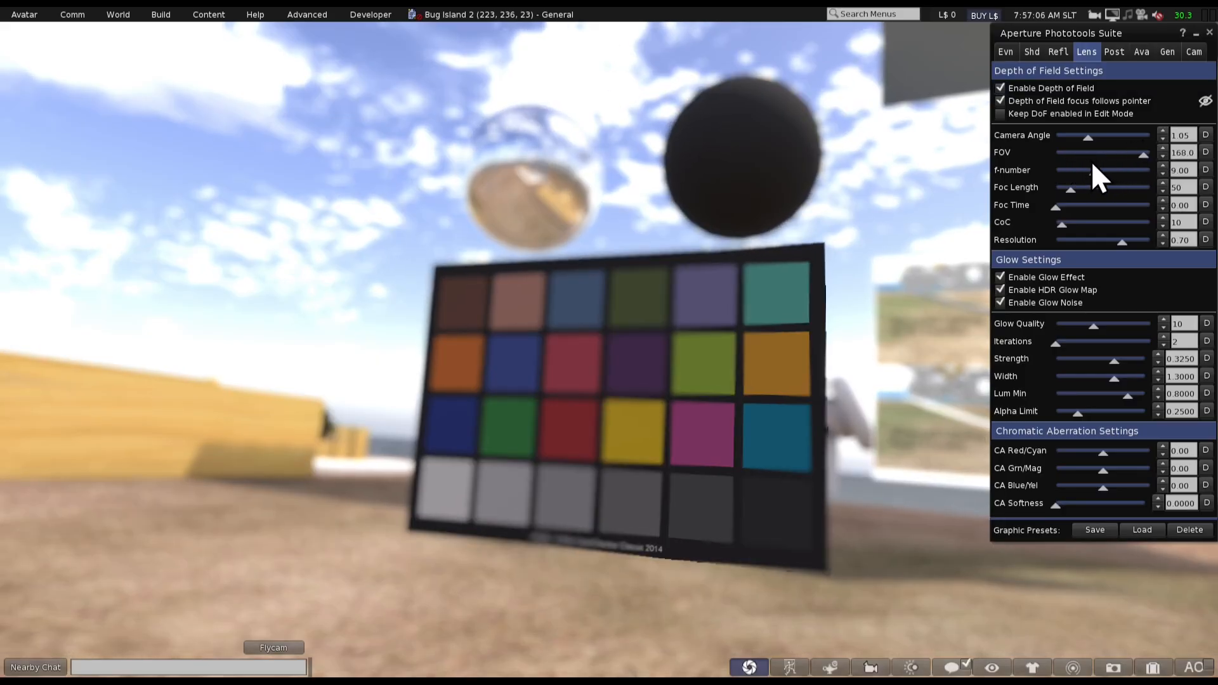
left_click_drag(1091, 172, 1067, 191)
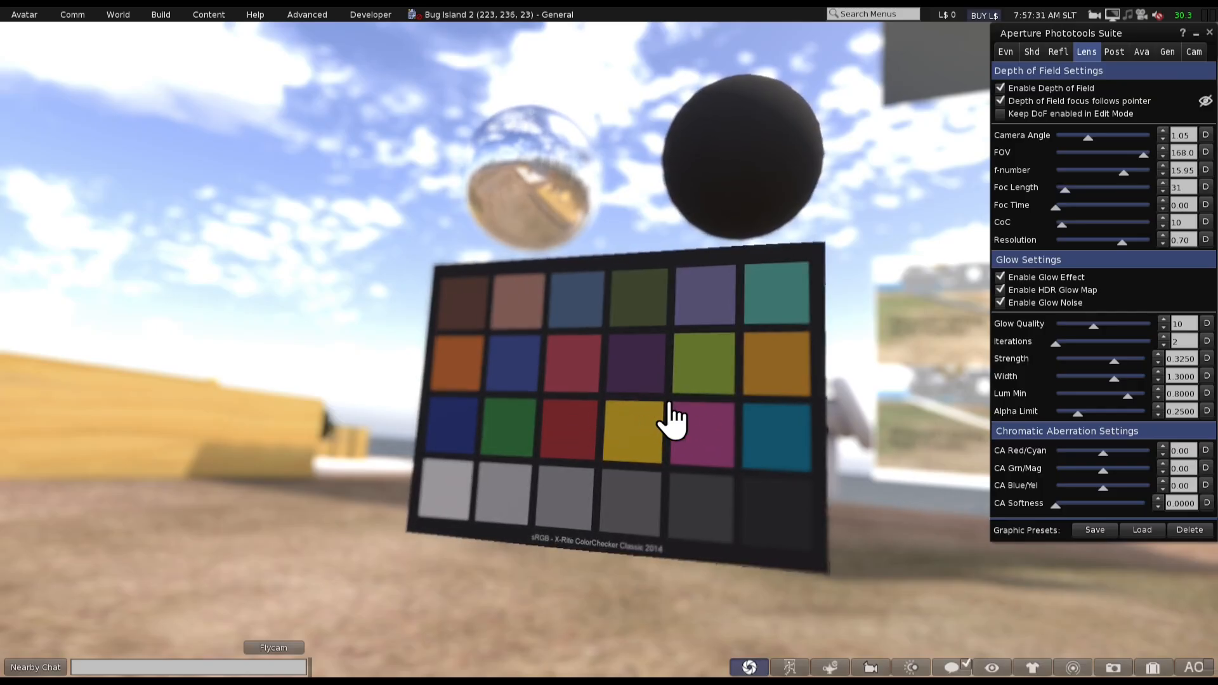
Show and hide the depth of field focus marker, and set the glow's minimum luminance to 0.6754 and alpha limit to 0.2544
left_click(1205, 101)
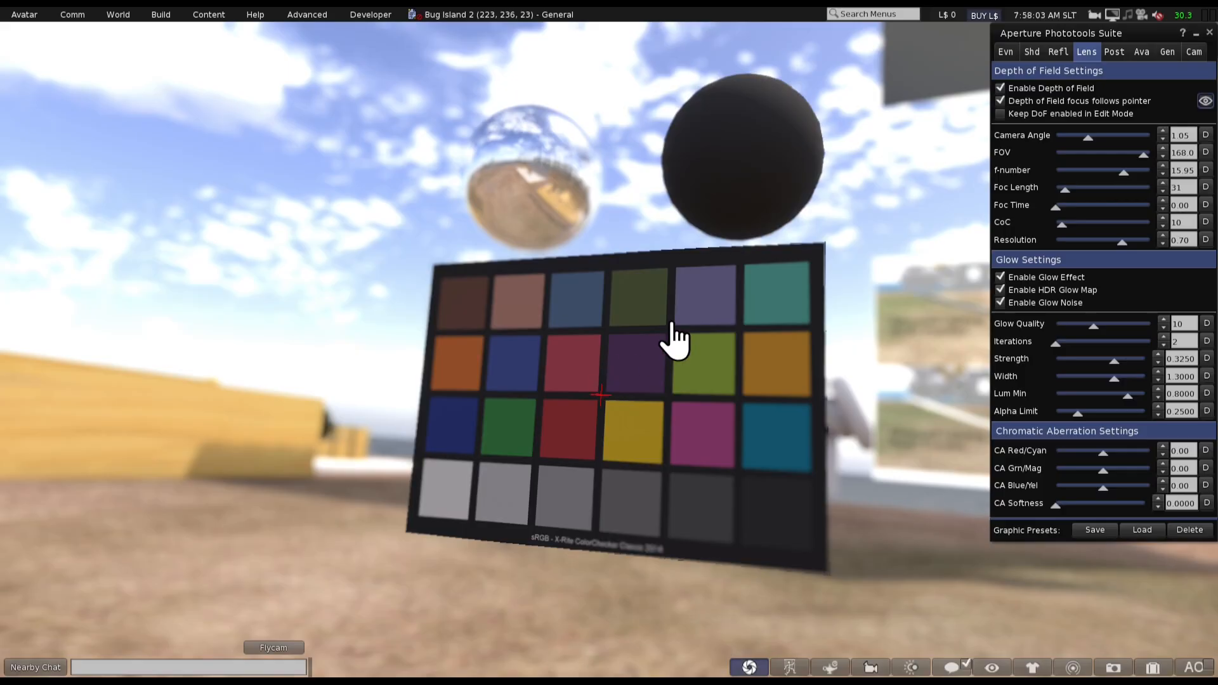
left_click(1203, 105)
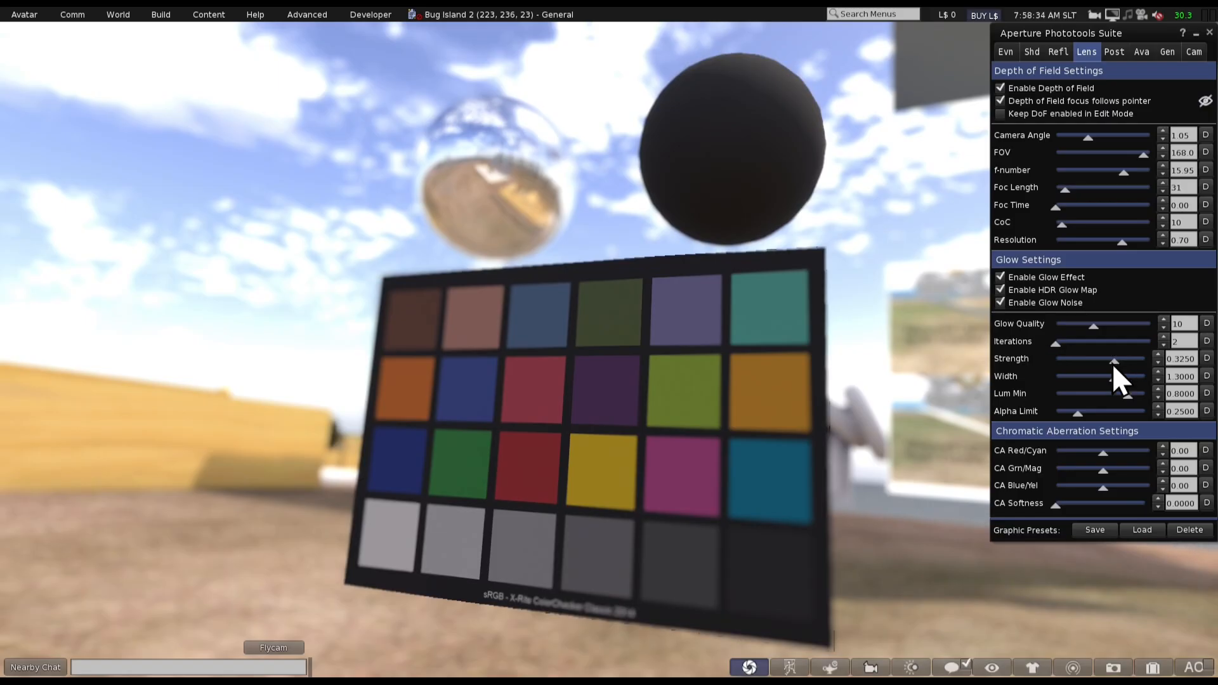
left_click_drag(1117, 403, 1080, 411)
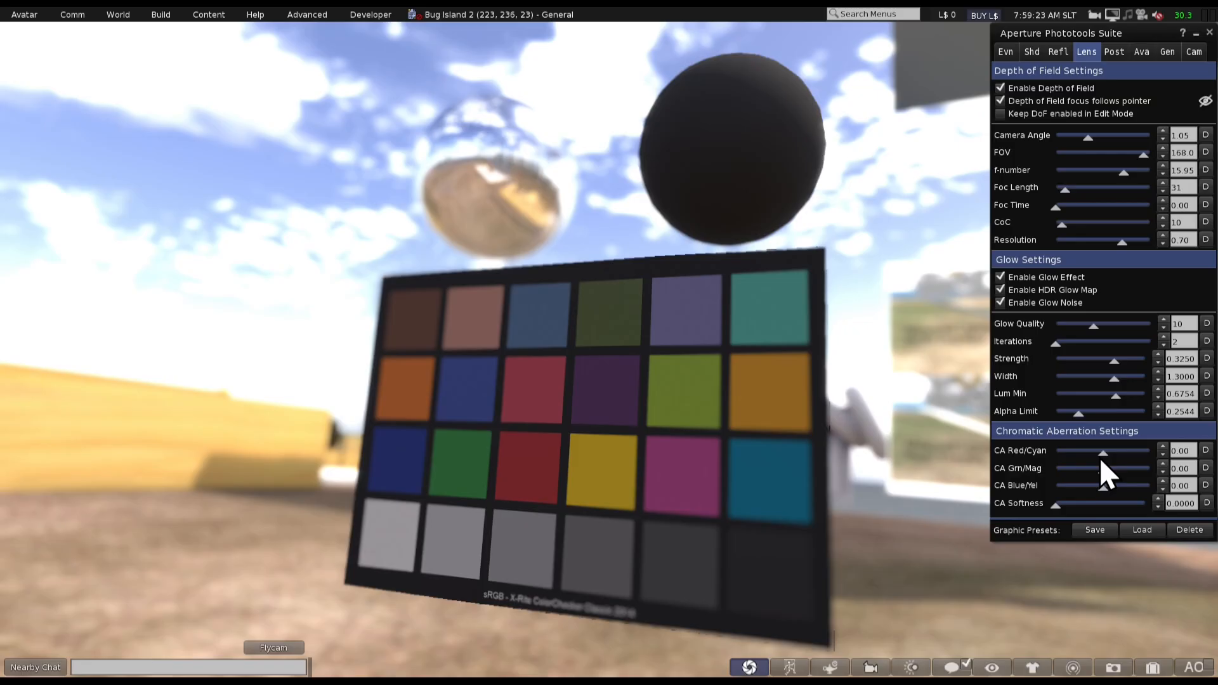
Try chromatic aberration with red/cyan at -50.00, green/magenta at 30.00, blue/yellow at -7.50 and softness at 0.8860
left_click_drag(1099, 456, 1118, 508)
left_click(1087, 471)
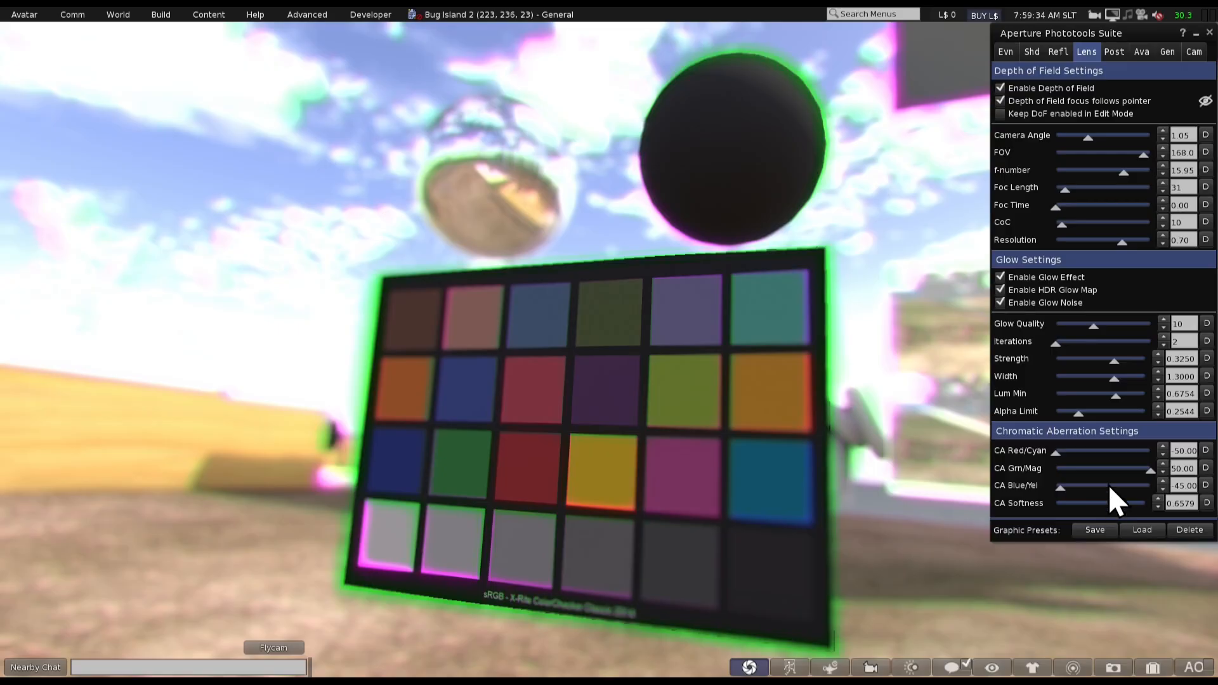
left_click(1102, 486)
mouse_move(1119, 509)
left_mouse_down()
mouse_move(1086, 505)
mouse_move(1139, 513)
left_mouse_up()
mouse_move(1114, 468)
left_mouse_down()
mouse_move(1103, 472)
mouse_move(1132, 471)
left_mouse_up()
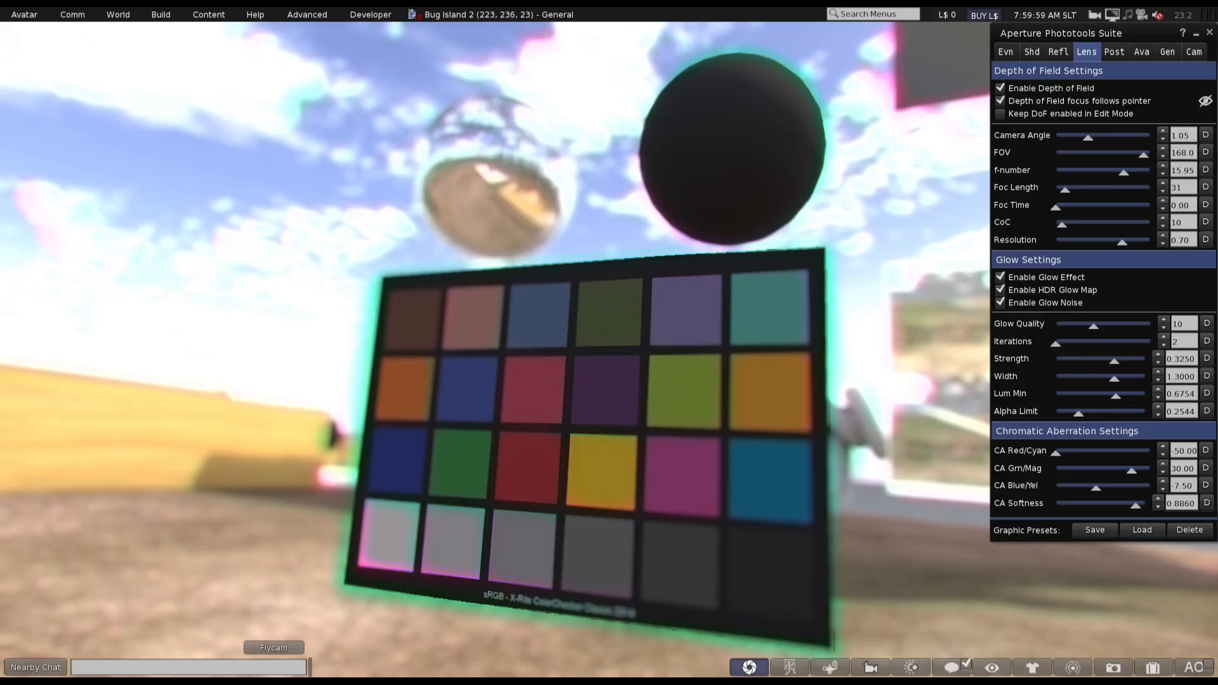
Reset all four chromatic aberration values to their defaults and turn off depth of field
left_click(1206, 450)
left_click(1205, 469)
left_click(1206, 486)
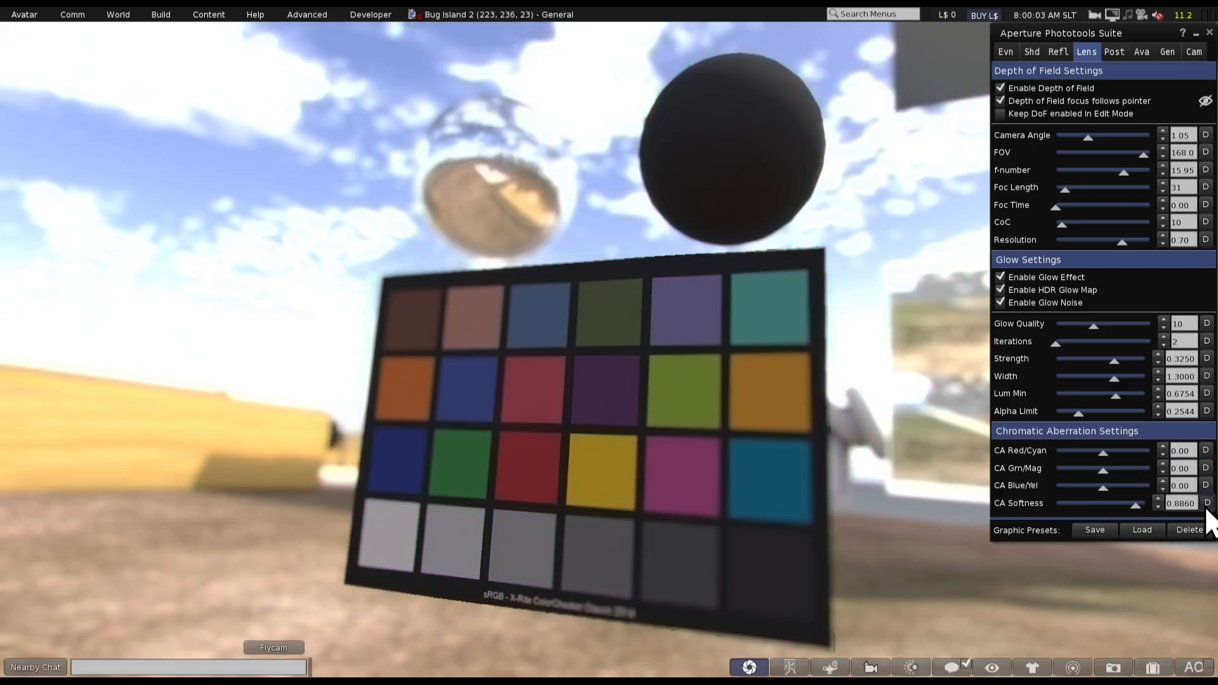
left_click(1207, 504)
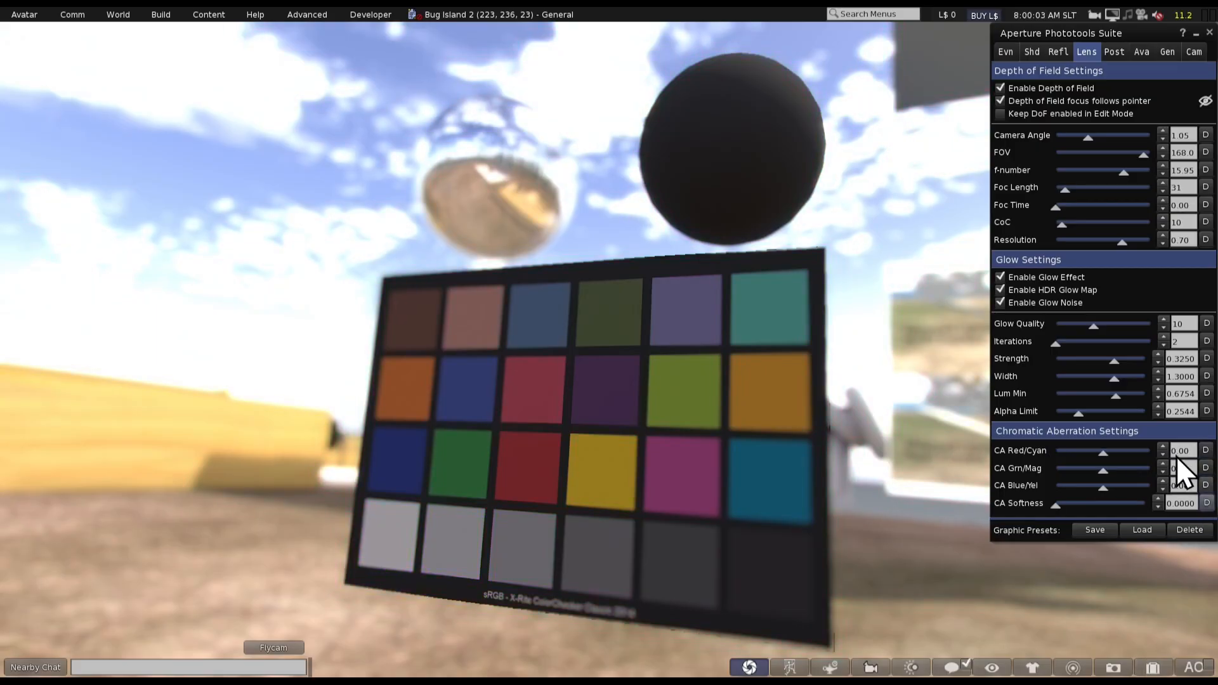
left_click(1007, 92)
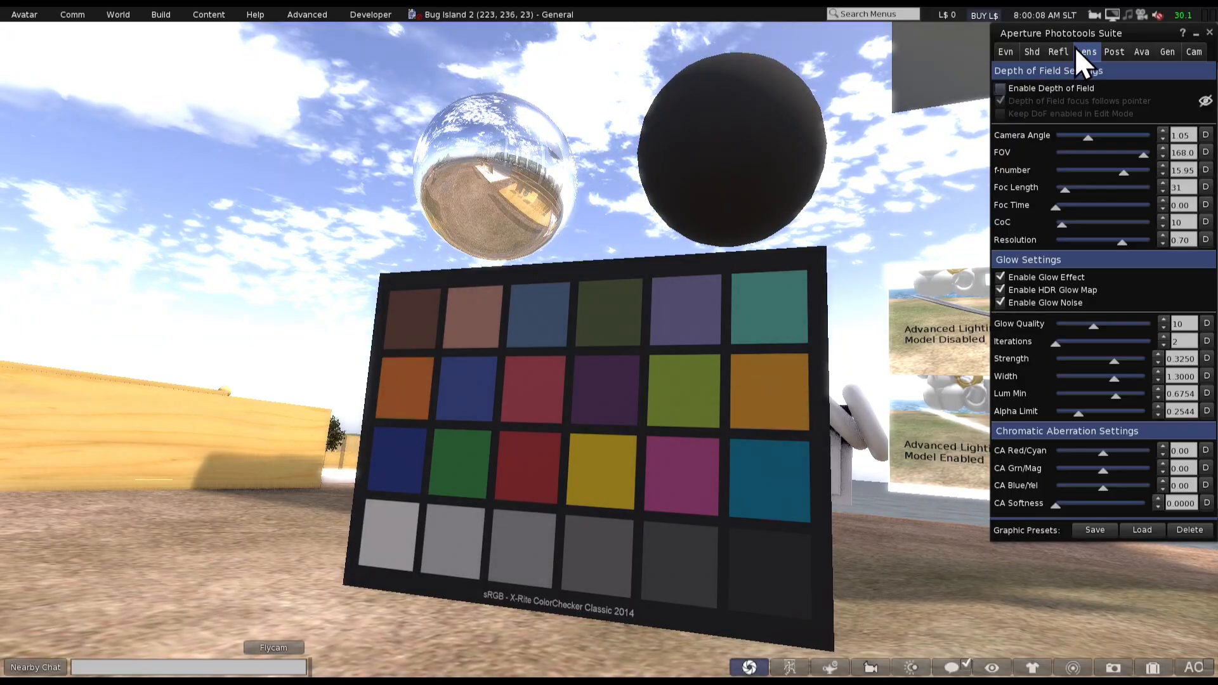
In the post-processing settings, set contrast to 70.25, highlights to -62.00, shadows to 24.00, whites to 57.00, blacks to -12.00 and crush point to 0.150
left_click(1114, 53)
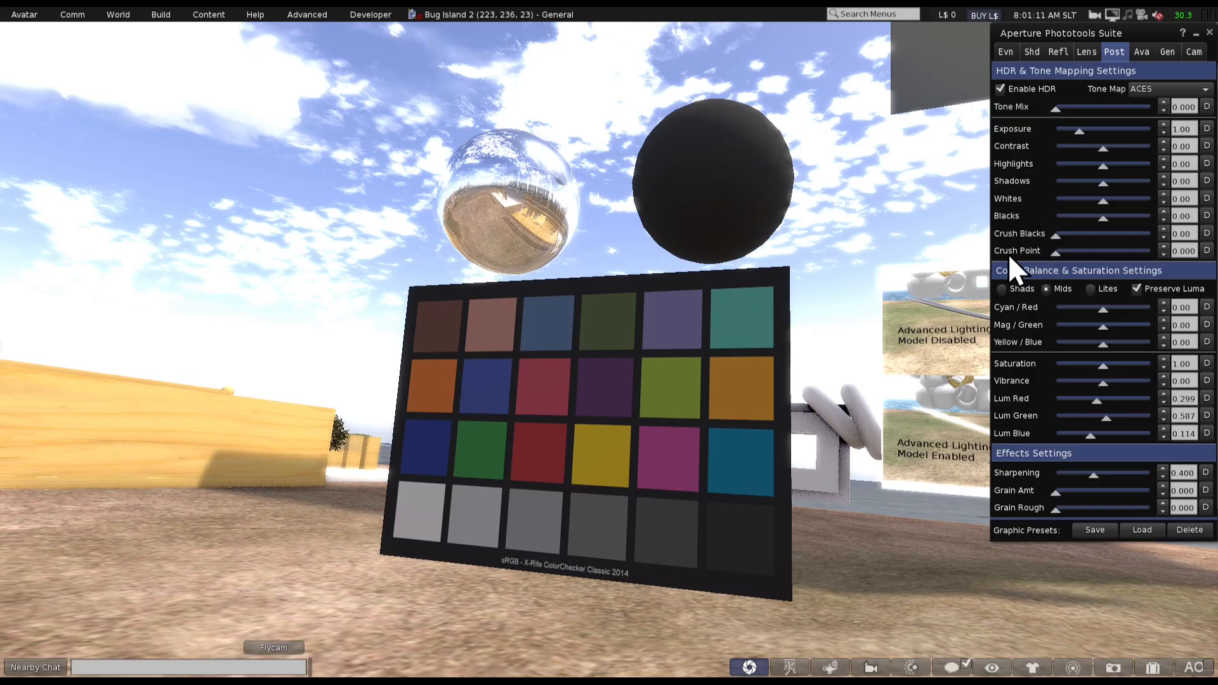
left_click_drag(1102, 149, 1117, 268)
Reset crush blacks, blacks, whites, shadows, highlights and contrast to their default values
left_click(1207, 234)
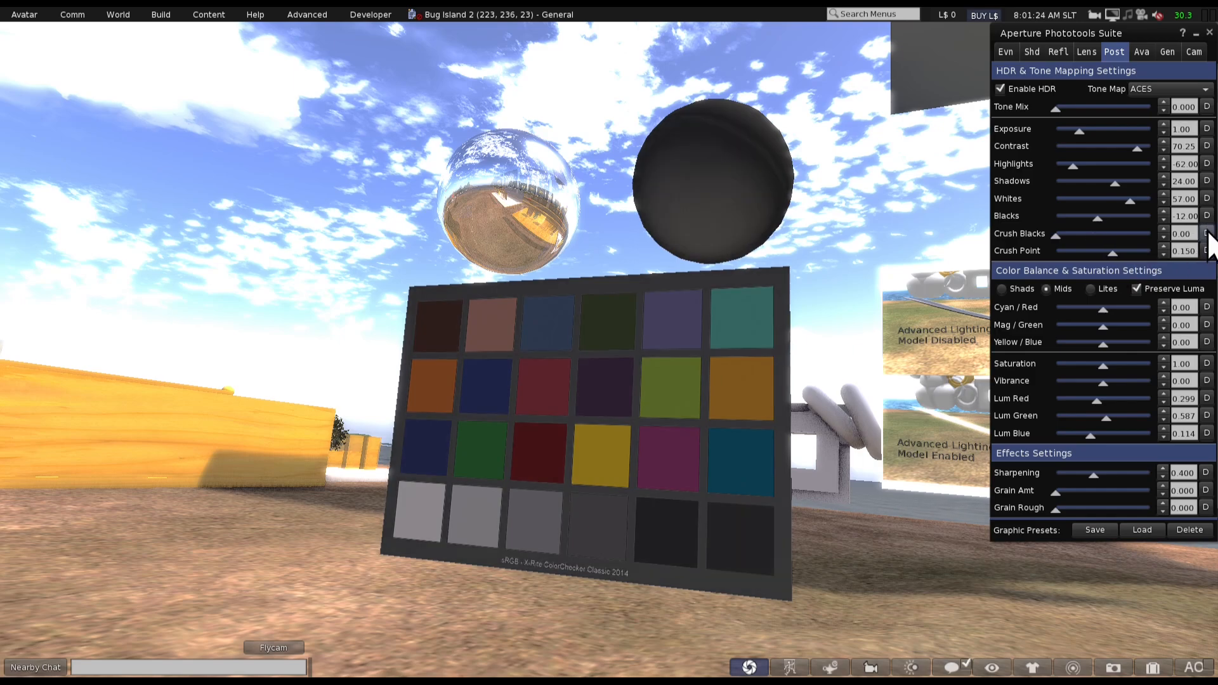
left_click(1207, 216)
left_click(1208, 198)
left_click(1207, 181)
left_click(1207, 163)
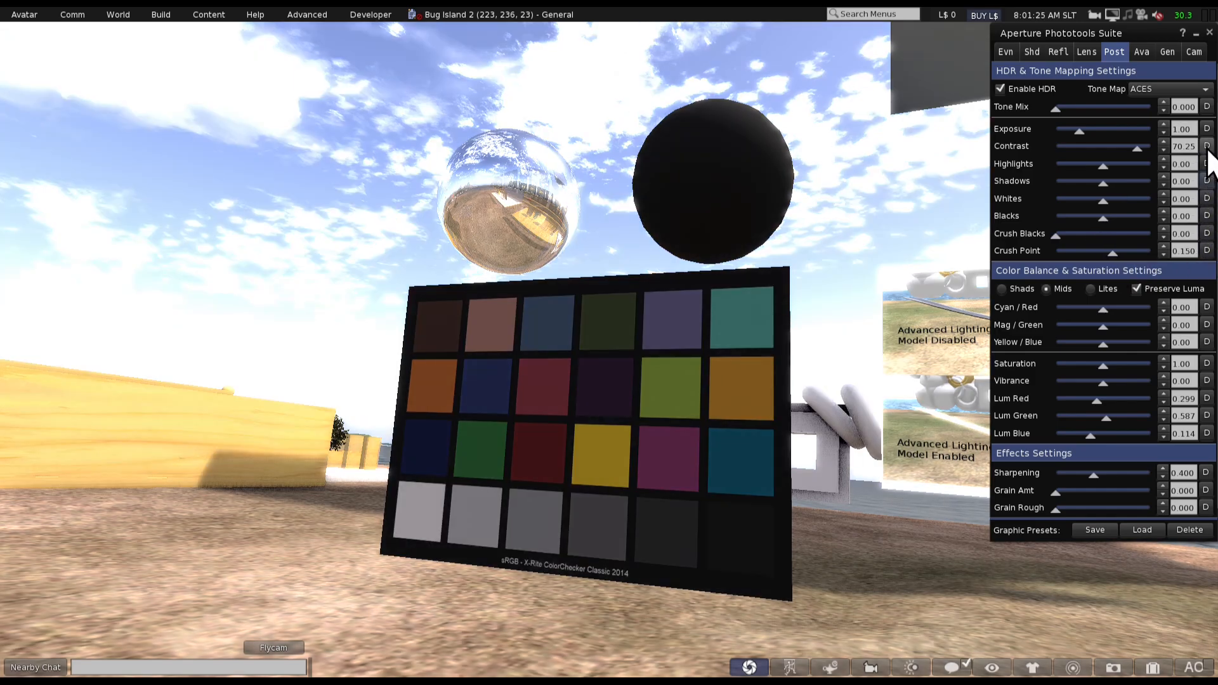
left_click(1207, 146)
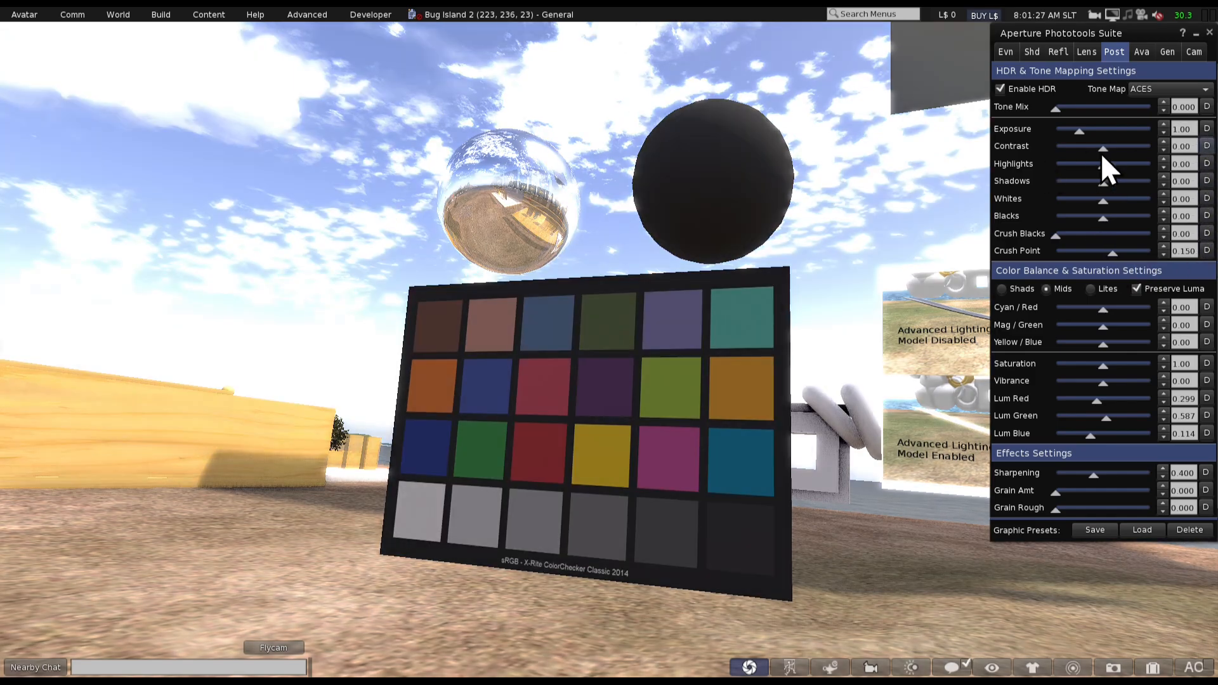
Try the contrast at its high and low extremes, down to -100, and reset it to its default
left_click_drag(1102, 153, 1189, 150)
left_click_drag(1074, 150, 1038, 151)
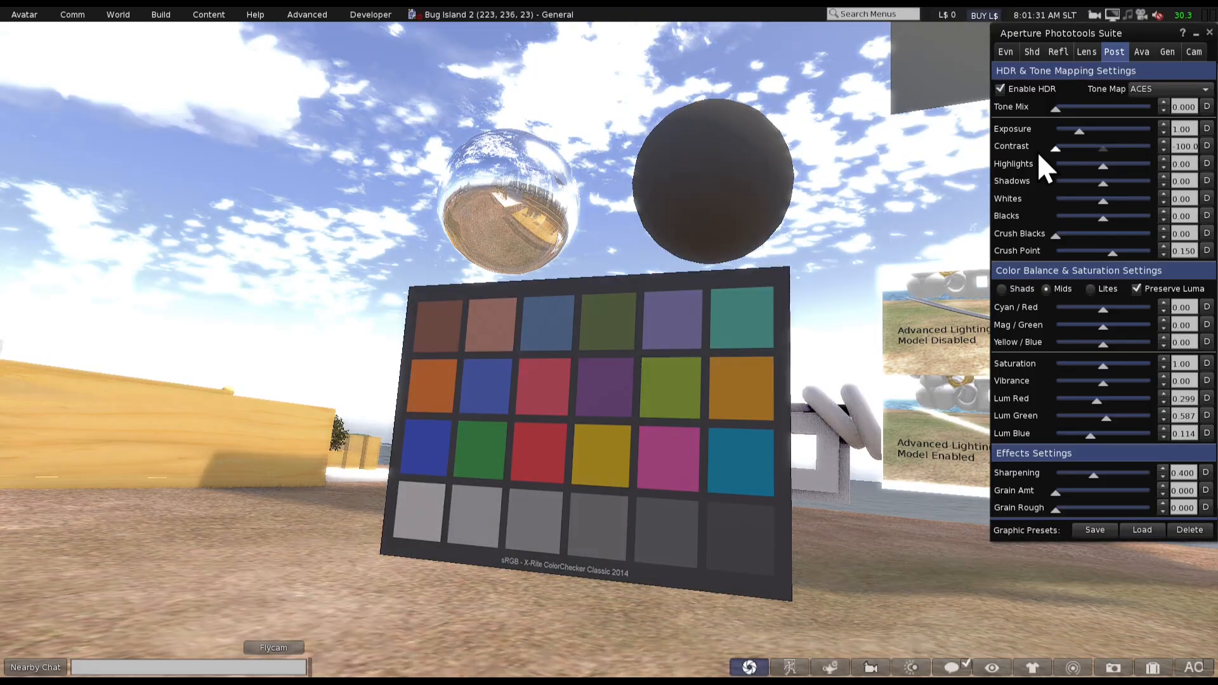
left_click(1206, 146)
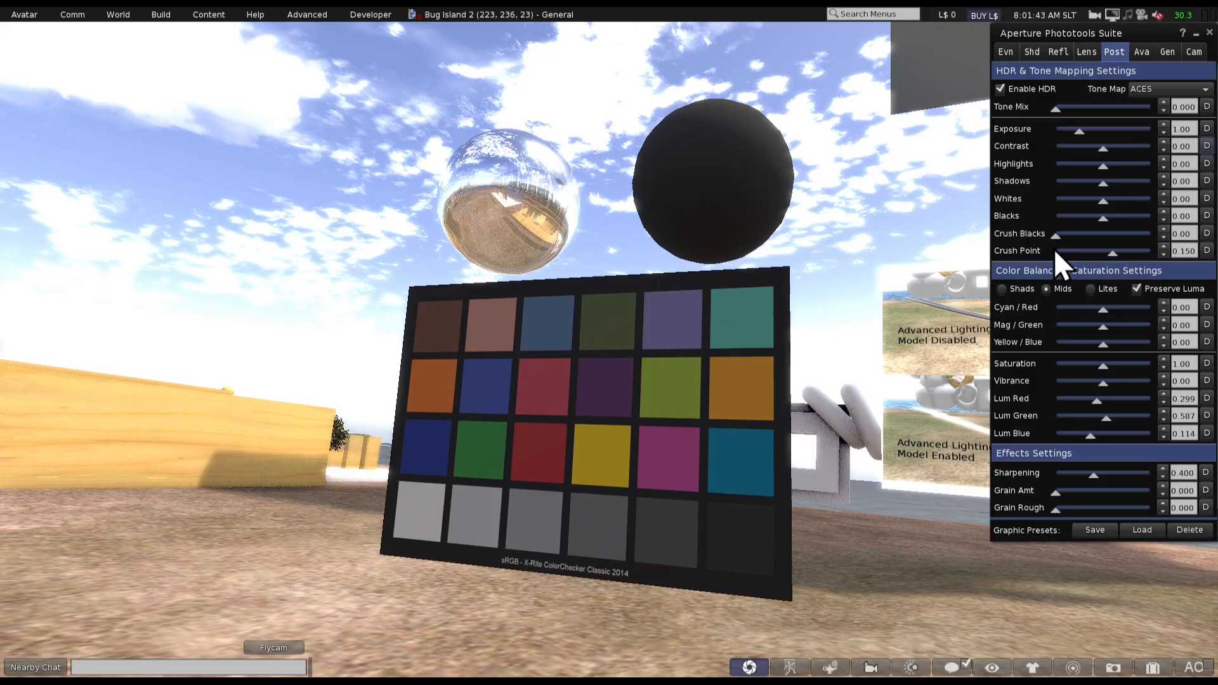
Shift the midtone color balance toward cyan and green, and switch the color balance range to shadows
mouse_move(1110, 14)
left_click_drag(1095, 311, 1141, 344)
left_click(1013, 291)
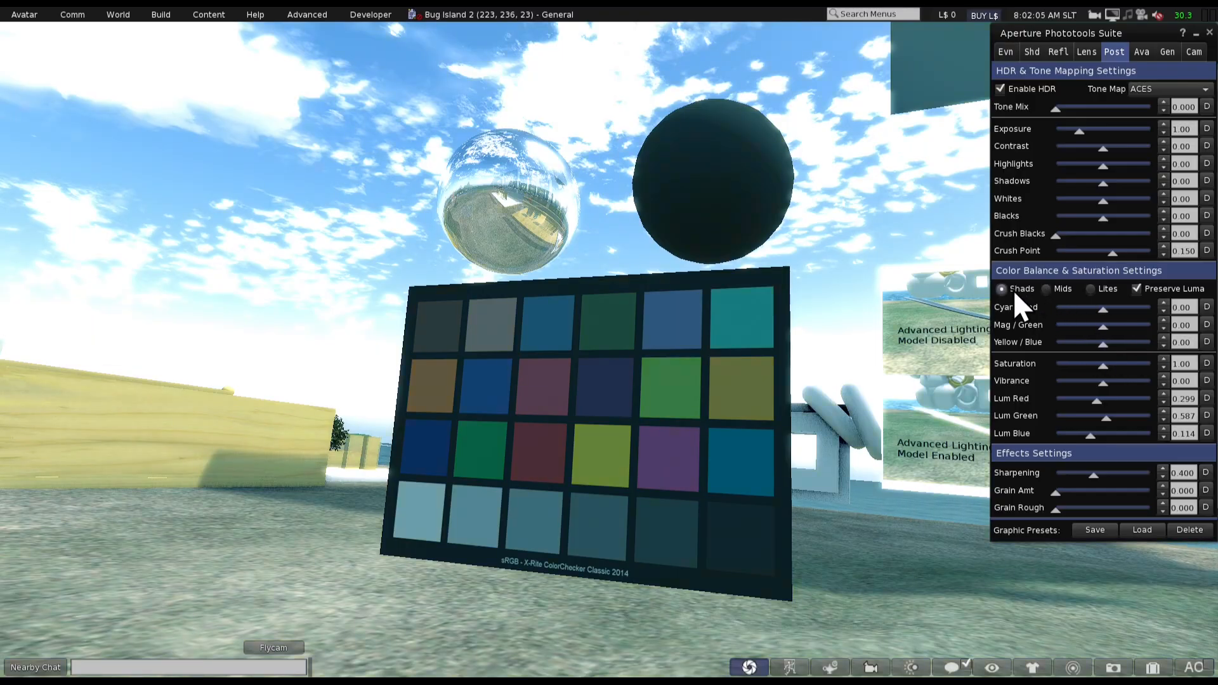
Shift the shadow color balance, set the highlights balance to 50.00, -57.00 and 24.00, and toggle luma preservation off and on
left_click_drag(1102, 309, 1084, 308)
mouse_move(1102, 325)
left_mouse_down()
mouse_move(1085, 326)
mouse_move(1127, 347)
mouse_move(1127, 309)
mouse_move(1076, 327)
mouse_move(1114, 343)
left_mouse_up()
left_click(1093, 291)
left_click(1136, 288)
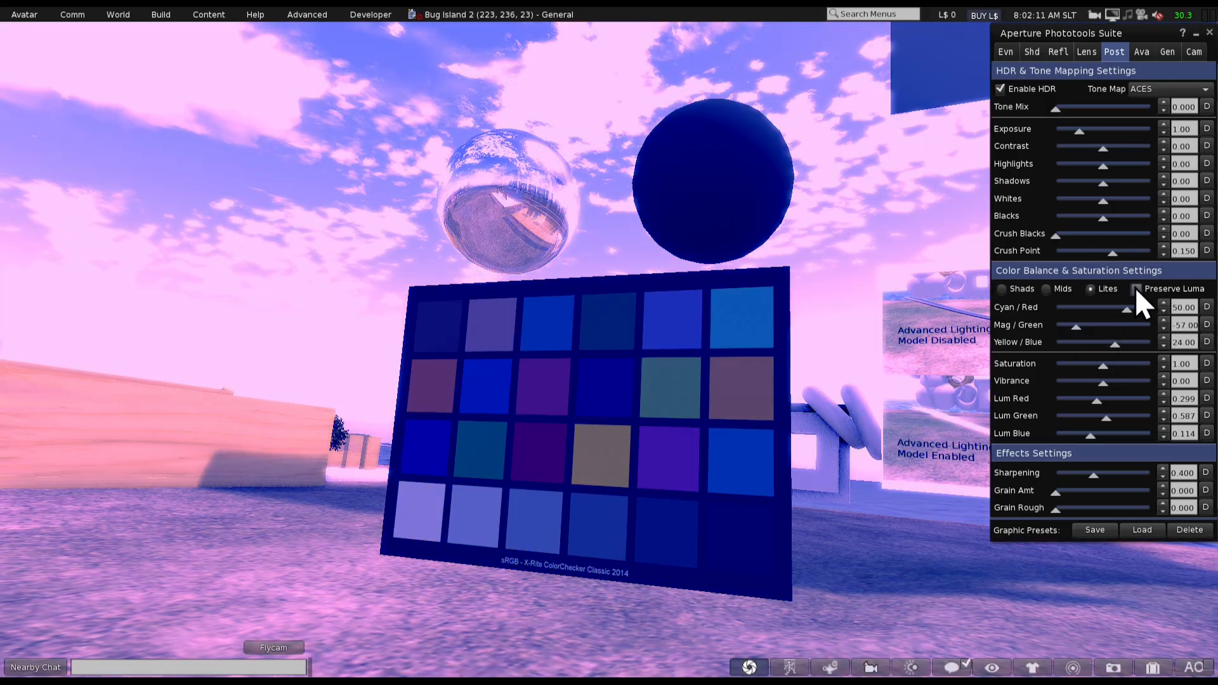
left_click(1136, 288)
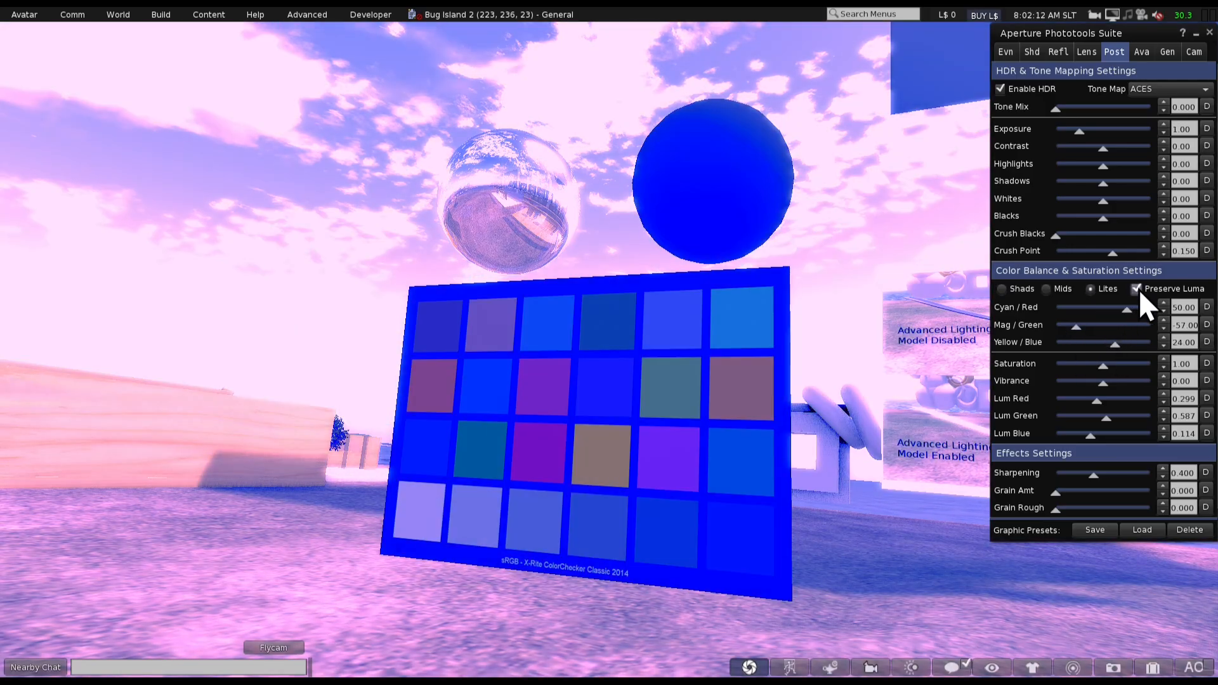
Reset the cyan/red, magenta/green and yellow/blue balance of the highlights, midtones and shadows to their defaults
left_click(1209, 308)
left_click(1209, 325)
left_click(1207, 342)
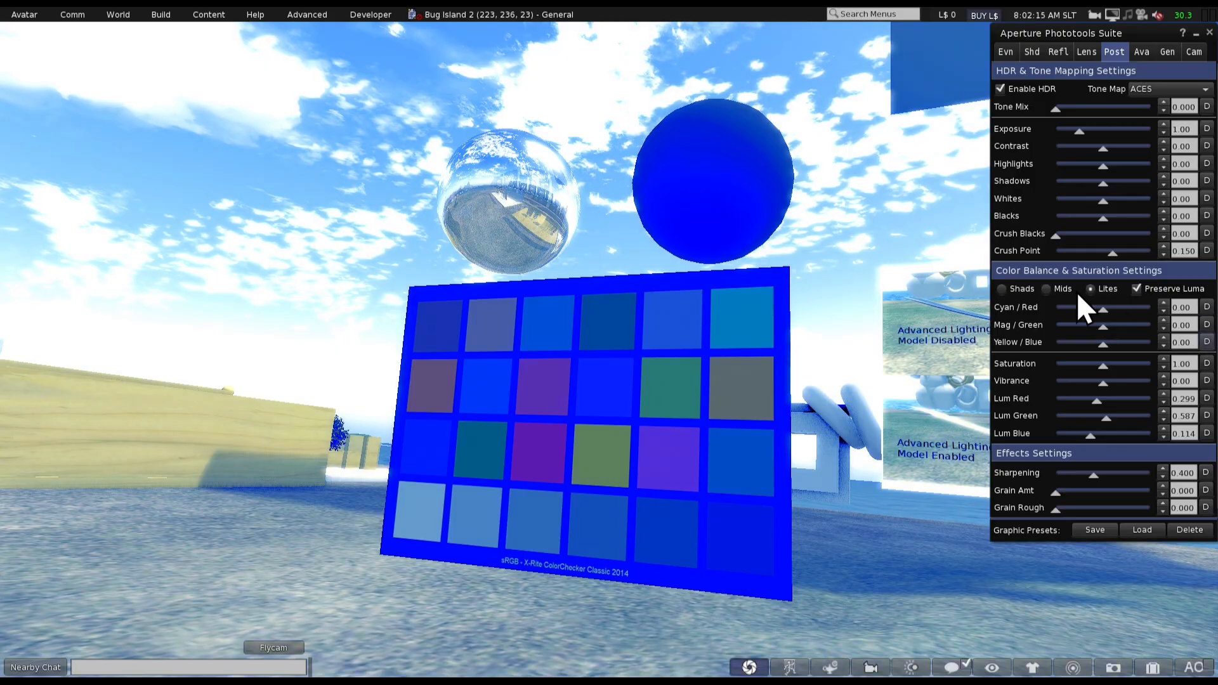
left_click(1053, 290)
left_click(1207, 307)
left_click(1207, 325)
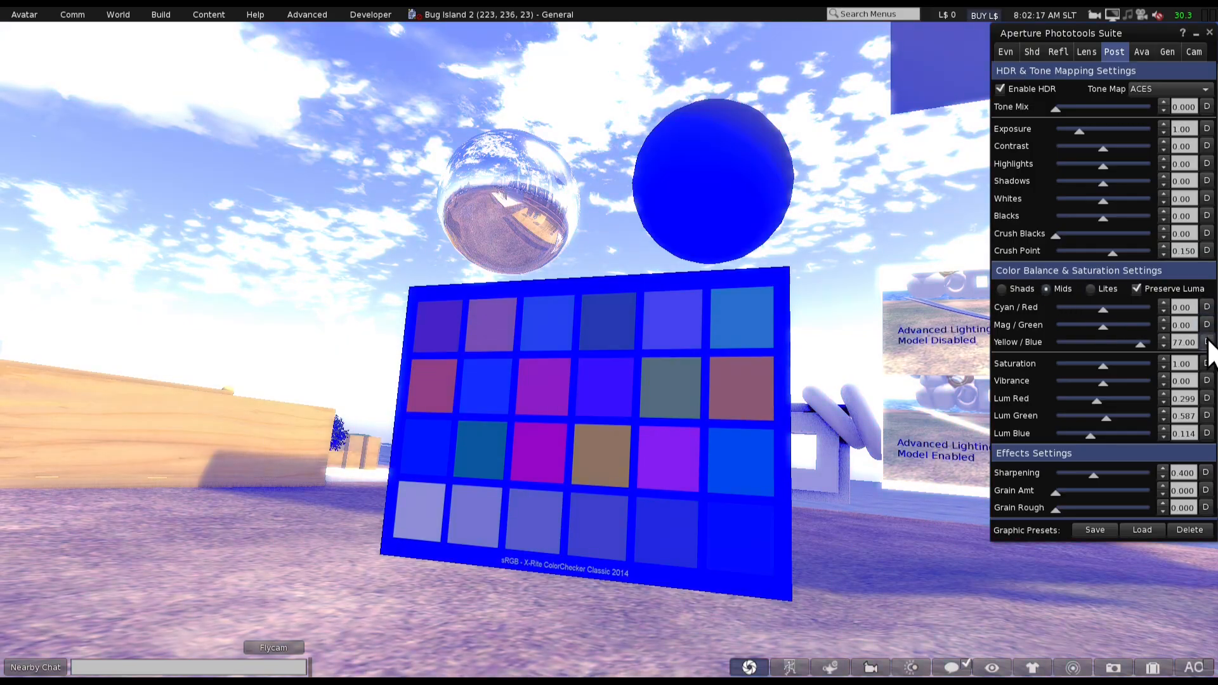
left_click(1207, 342)
left_click(1005, 288)
left_click(1207, 307)
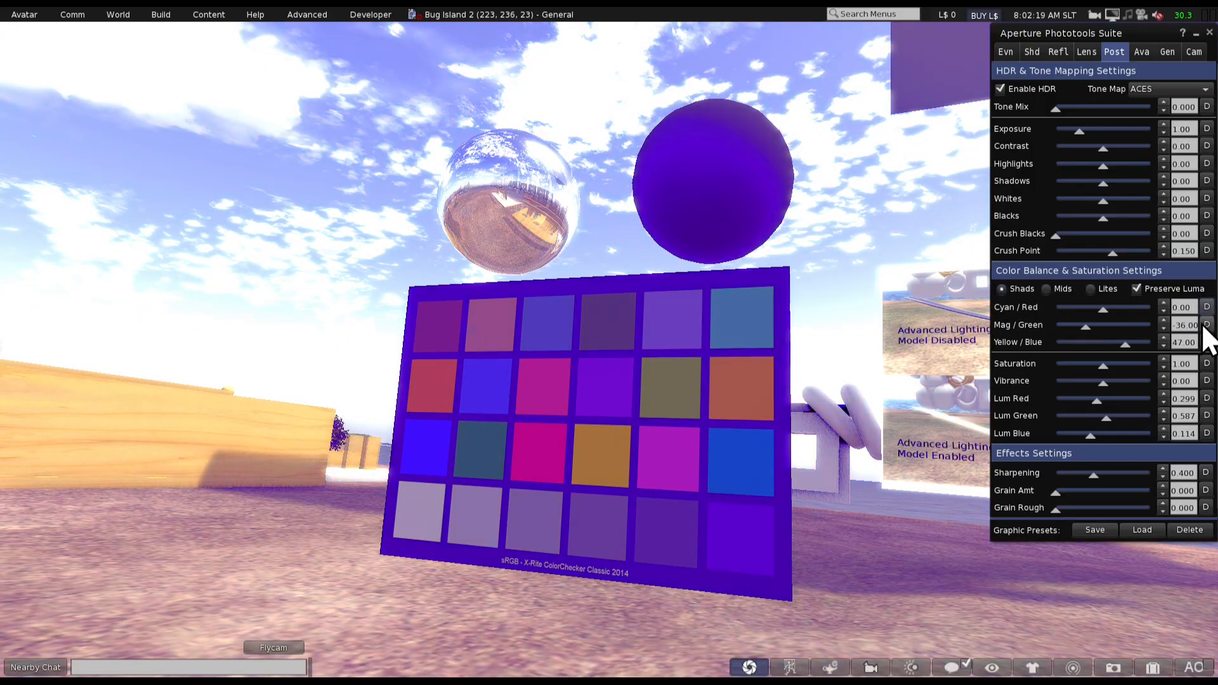
left_click(1207, 325)
left_click(1207, 342)
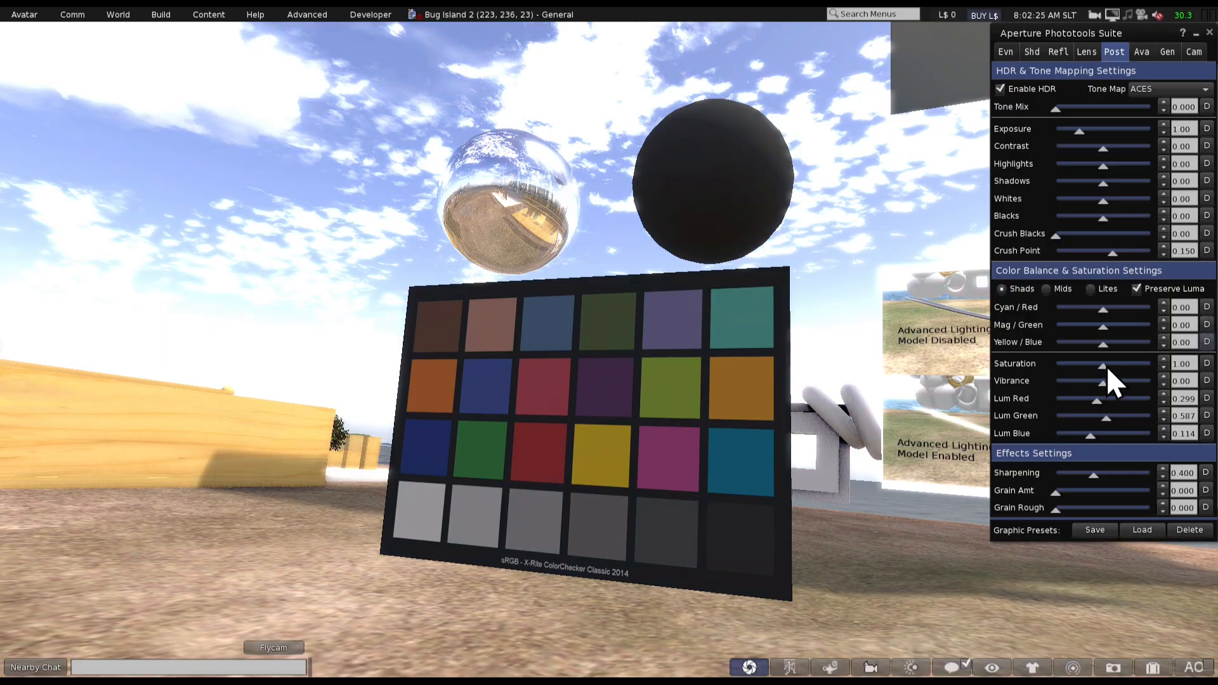
Try the saturation at 0.00 and the vibrance at 100.00, and reset the vibrance to its default
left_click_drag(1106, 367, 1041, 372)
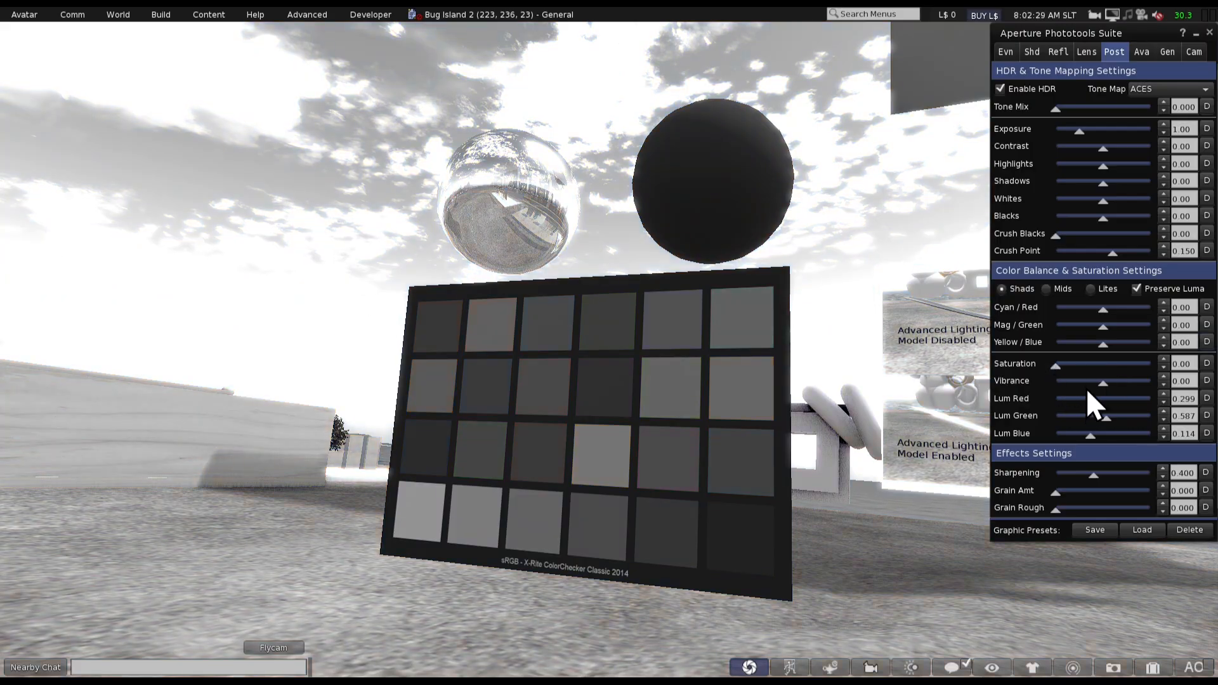
left_click_drag(1048, 372, 1160, 394)
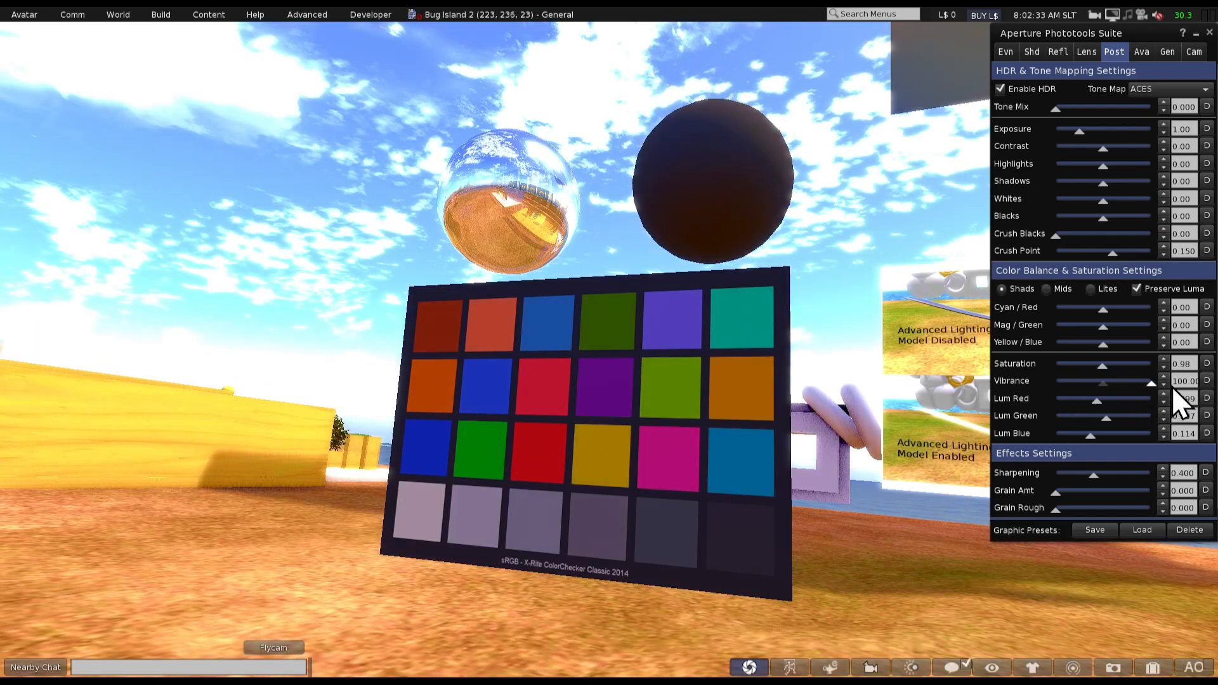
left_click(1206, 381)
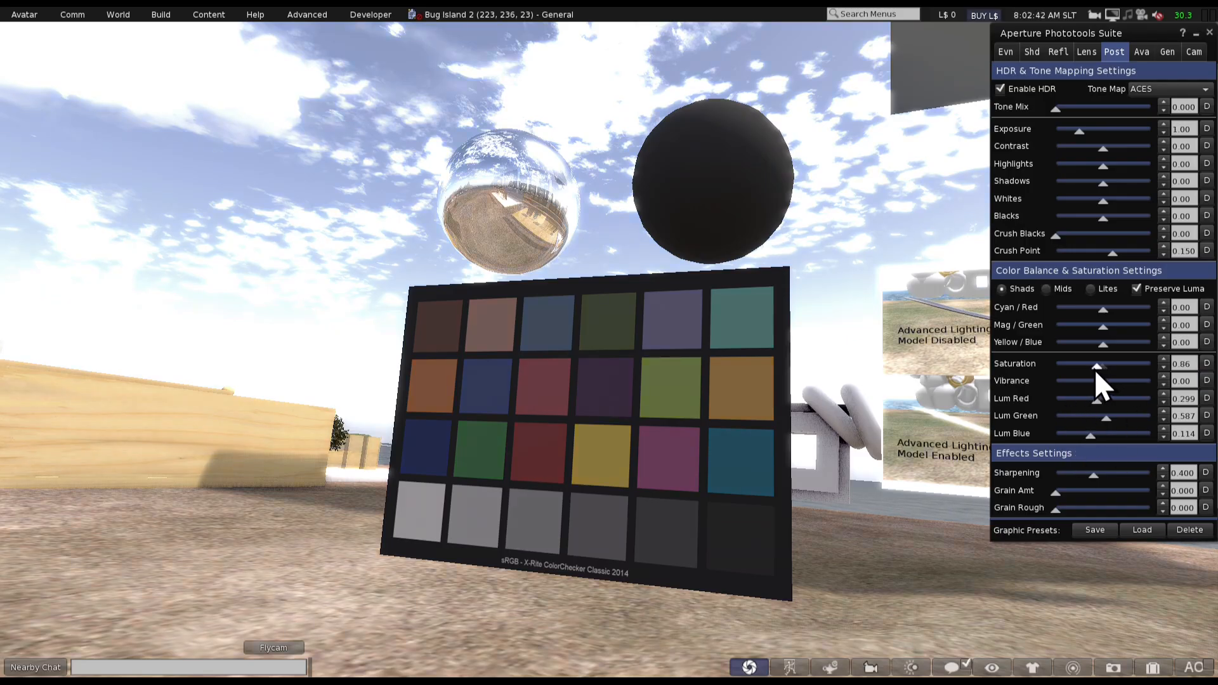
Desaturate the image, set the red, green and blue luminance weights to -0.306, 1.083 and -0.157, and raise the saturation to 0.86
left_click_drag(1094, 369, 1049, 363)
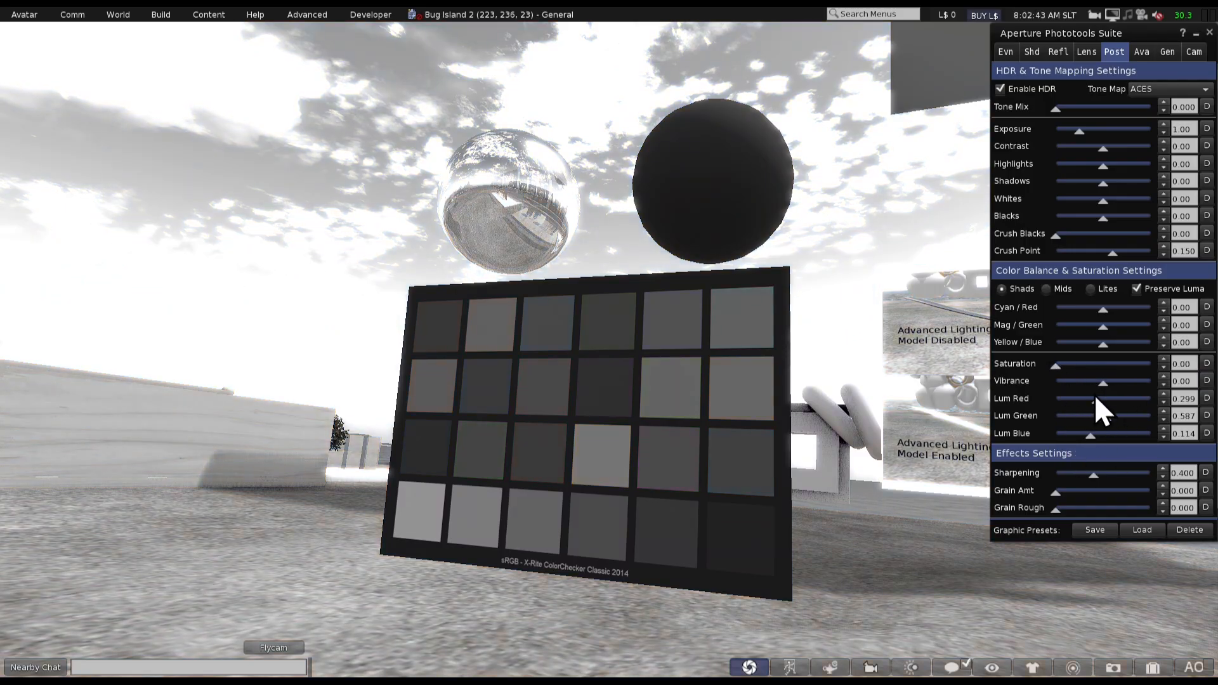
left_click_drag(1094, 399, 1085, 439)
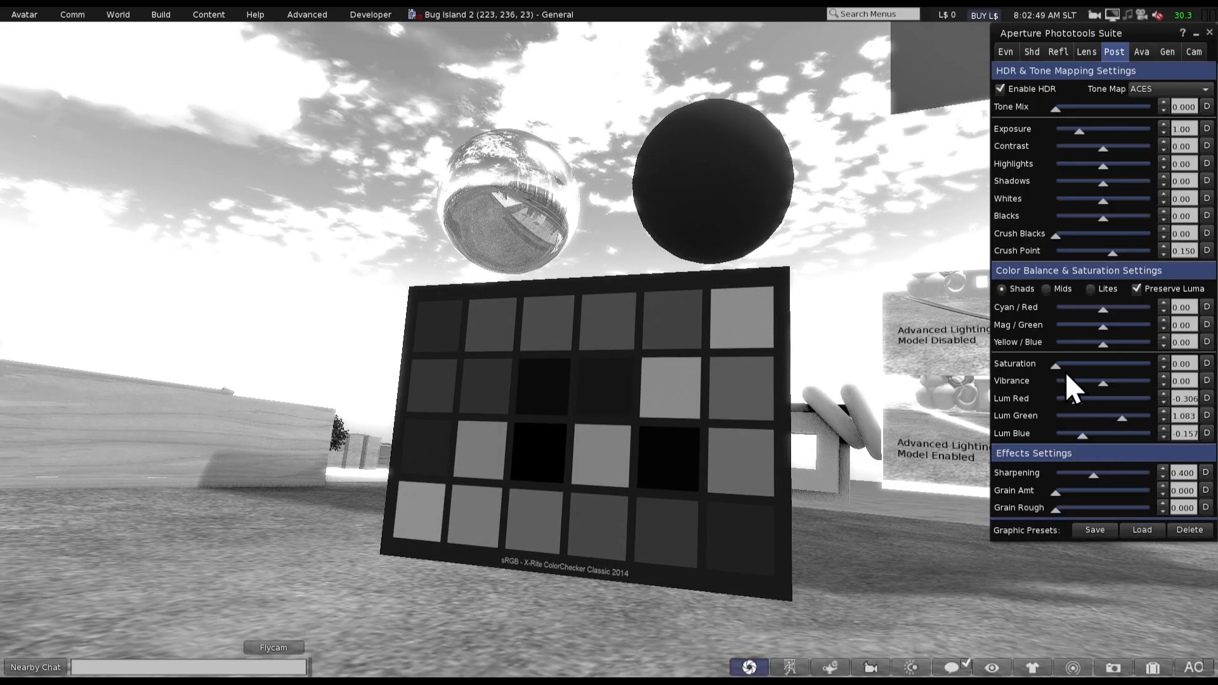
left_click_drag(1068, 367, 1099, 370)
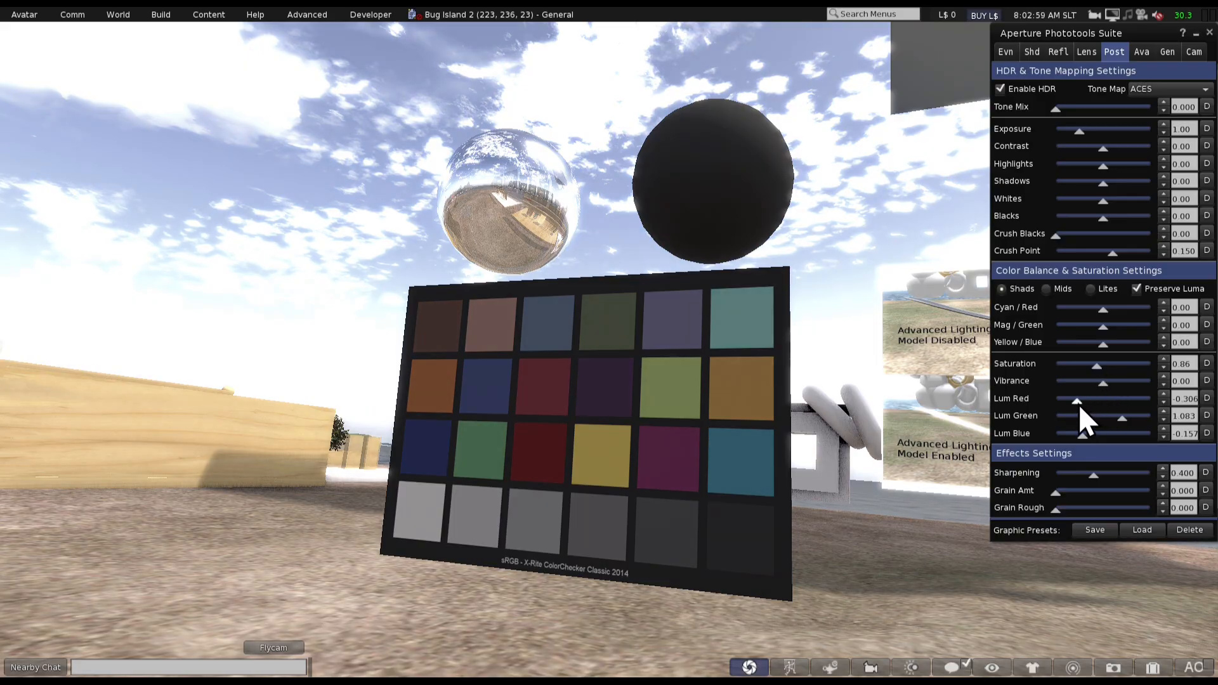
Reset the red, green and blue luminance weights and the saturation to their default values
left_click(1206, 397)
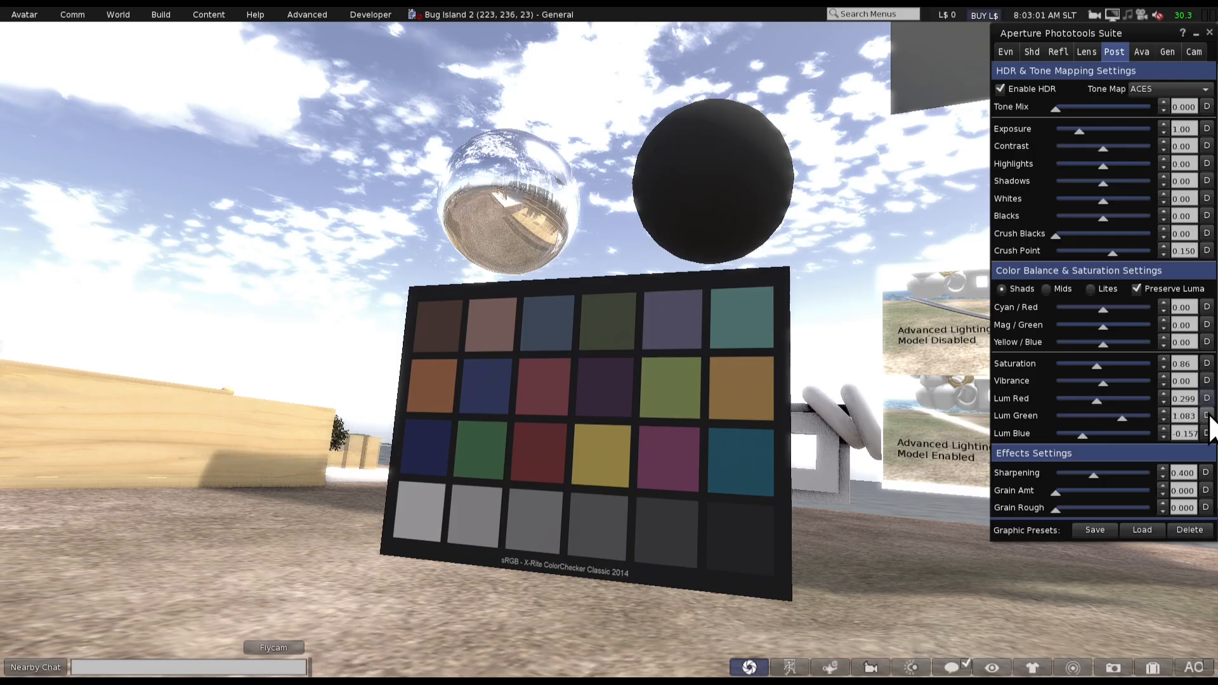
left_click(1206, 415)
left_click(1206, 433)
left_click(1206, 363)
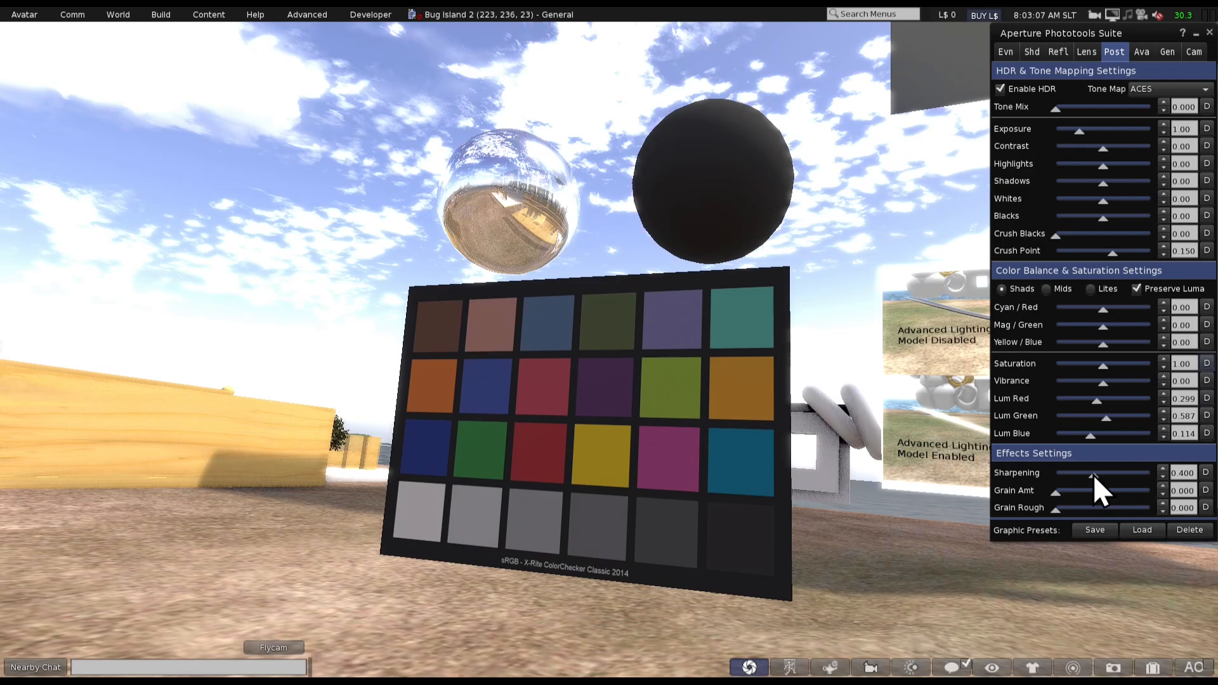
Try the sharpening at its extremes and reset it to its default
left_click_drag(1094, 476, 1174, 486)
left_click_drag(1035, 487, 1084, 489)
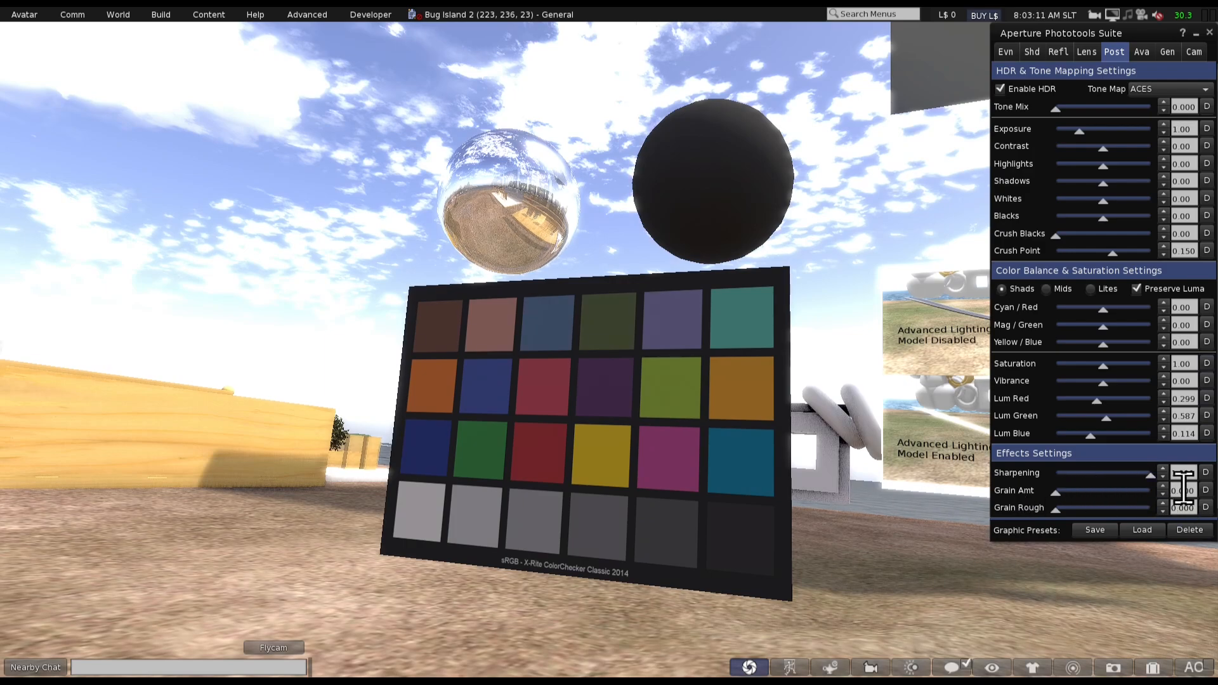
left_click(1206, 474)
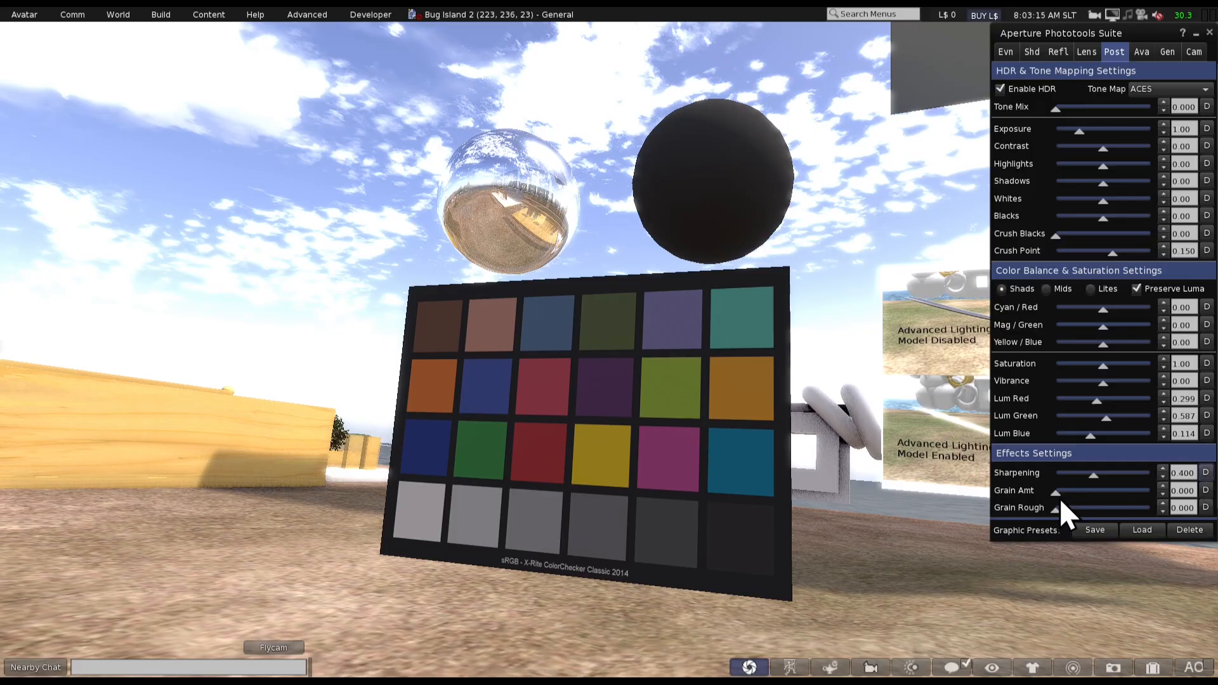
Try film grain with an amount of 10.000 and a roughness of 15.000, and reset both to their defaults
left_click_drag(1059, 498, 1065, 501)
mouse_move(1057, 511)
left_mouse_down()
mouse_move(1082, 515)
mouse_move(1067, 496)
left_mouse_up()
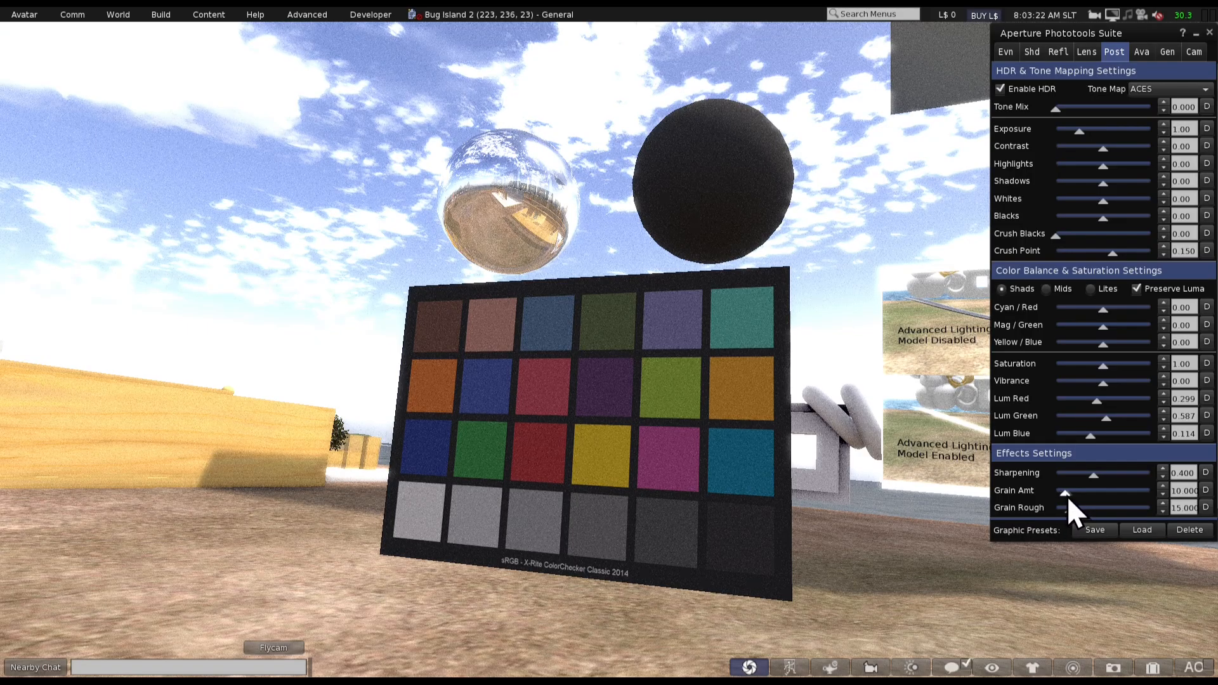
left_click(1206, 490)
left_click(1205, 508)
Open the avatar settings and toggle the display of avatars off and on repeatedly
left_click(1140, 52)
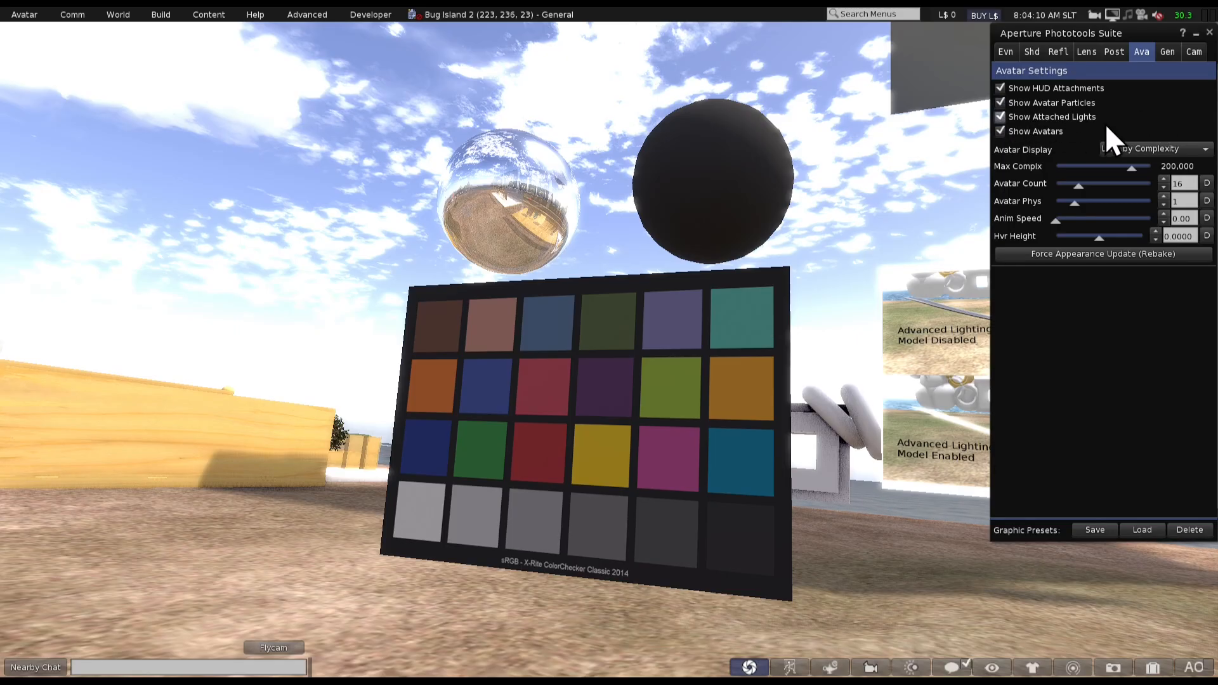
left_click(1041, 129)
left_click(1041, 129)
left_click(1011, 137)
left_click(1011, 137)
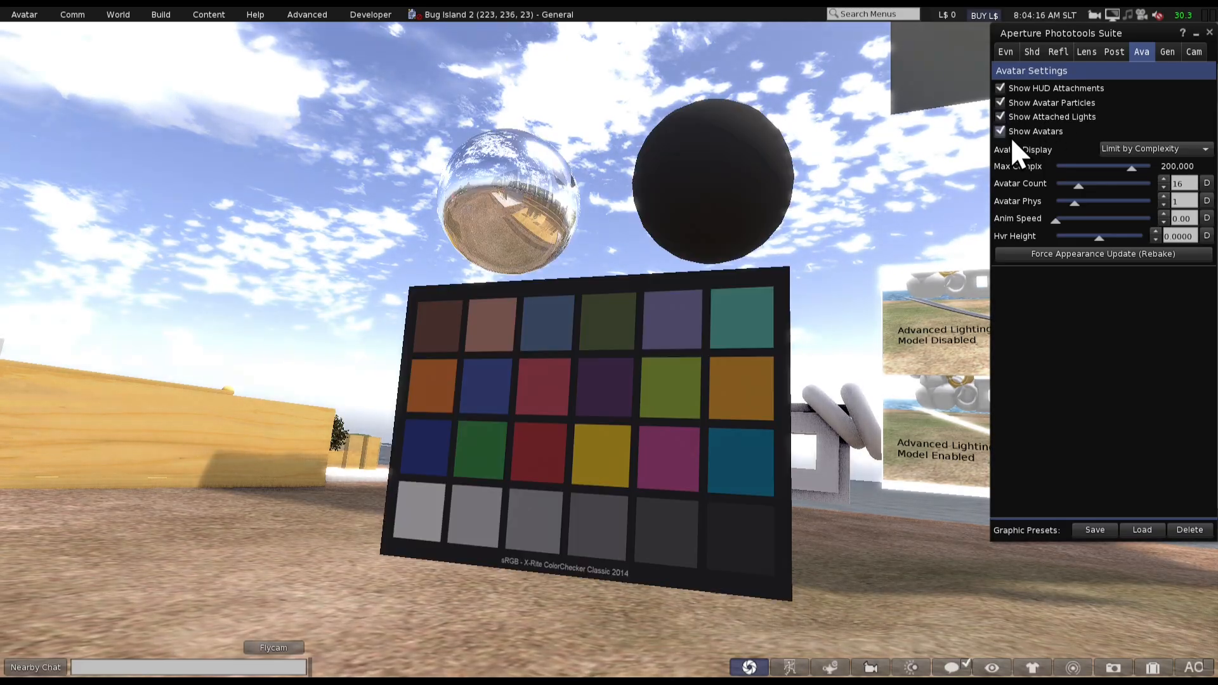
left_click(1010, 137)
left_click(1010, 137)
left_click(1010, 137)
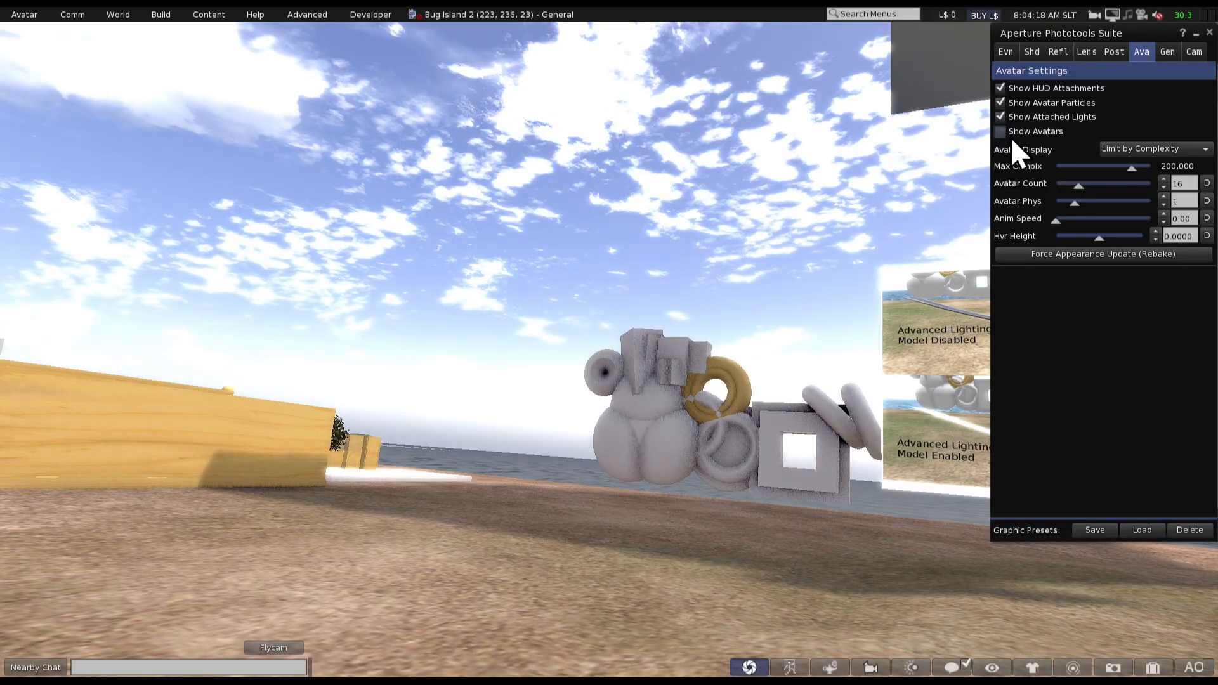
left_click(1010, 137)
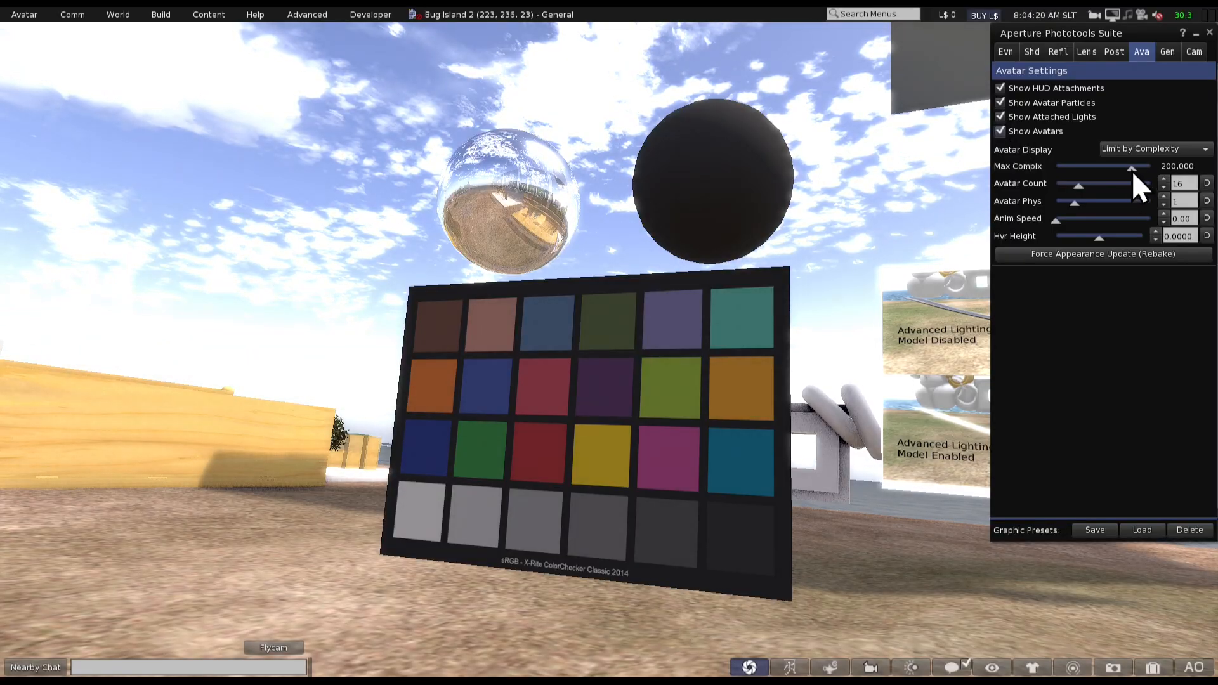
Raise the maximum avatar complexity to 207.999 and try the animation speed control
mouse_move(1132, 170)
left_mouse_down()
mouse_move(1044, 172)
mouse_move(1145, 173)
mouse_move(1133, 177)
left_mouse_up()
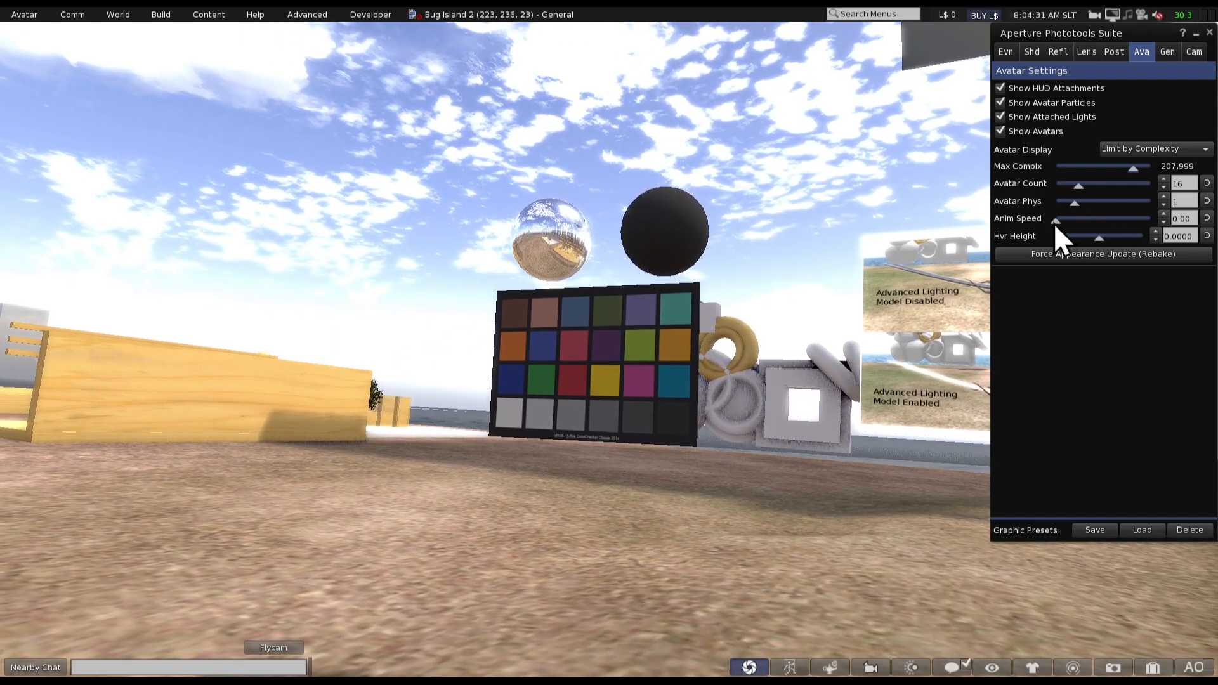
mouse_move(1056, 223)
left_mouse_down()
mouse_move(1143, 219)
mouse_move(1050, 227)
left_mouse_up()
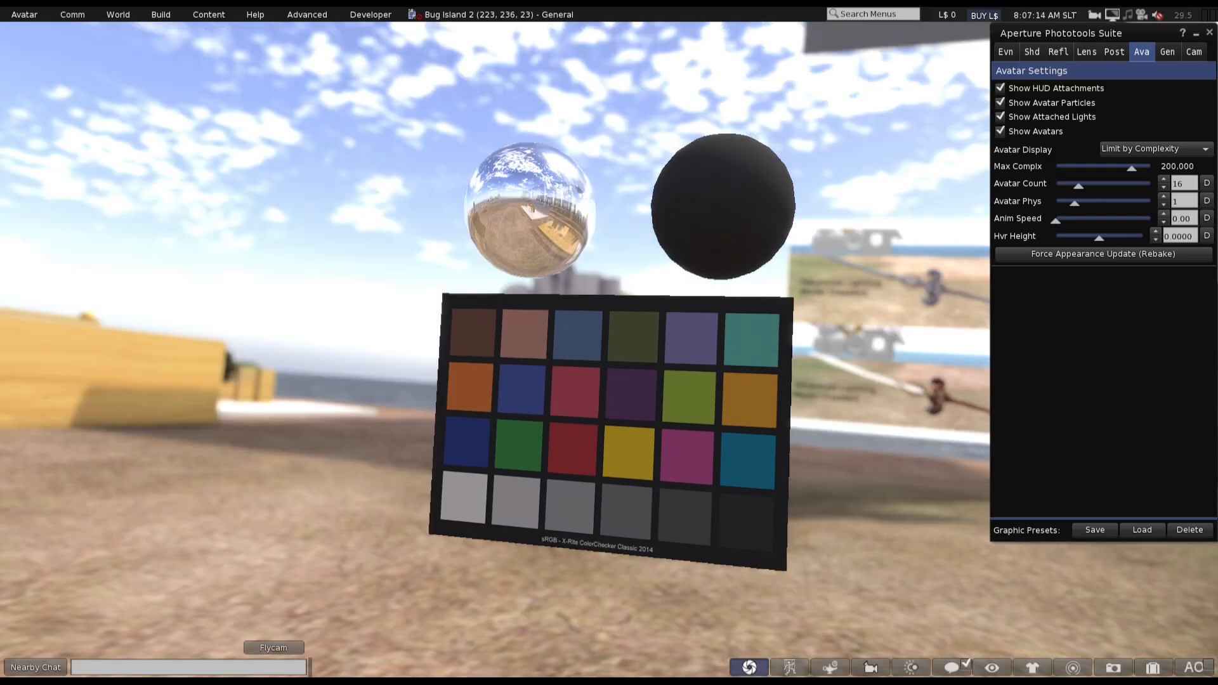
Open the general render settings and examine the available graphics presets without choosing another one
left_click(1167, 52)
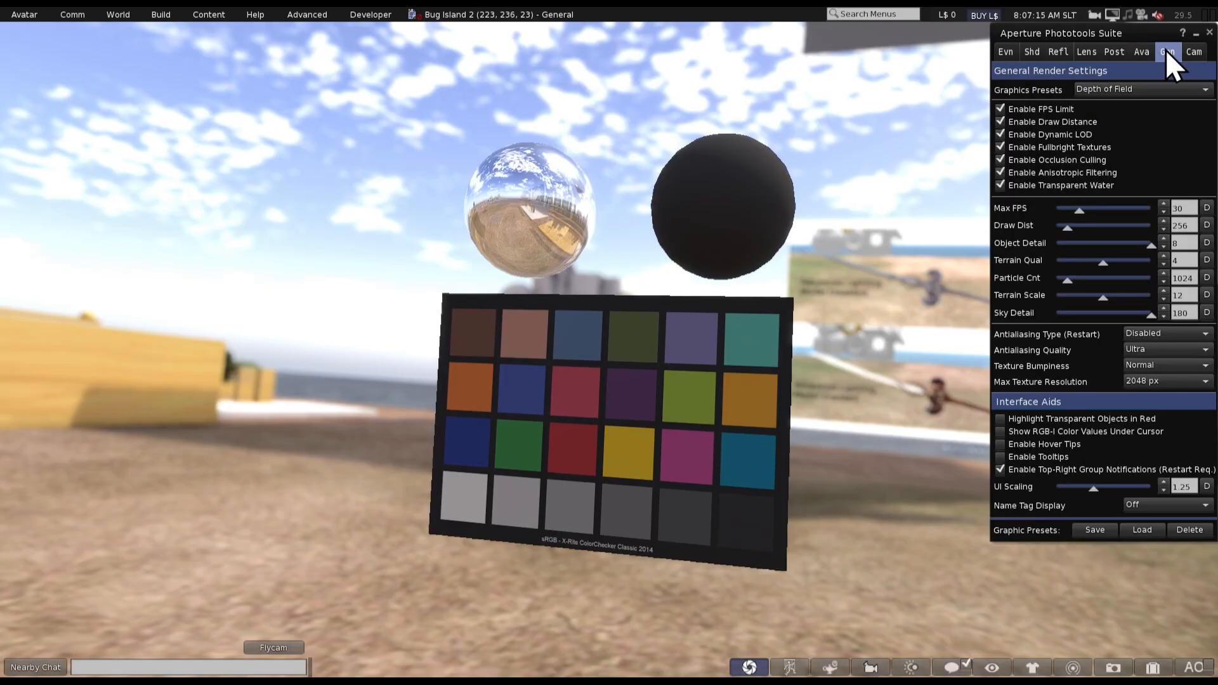
left_click(1121, 90)
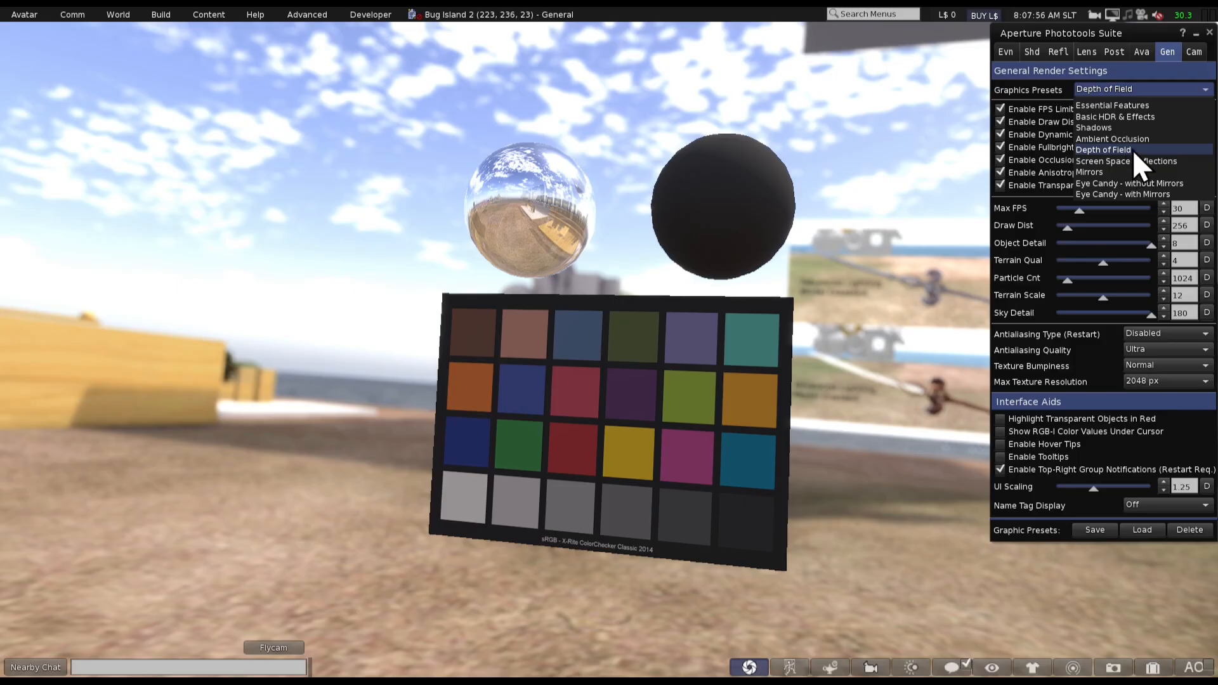
left_click(1036, 92)
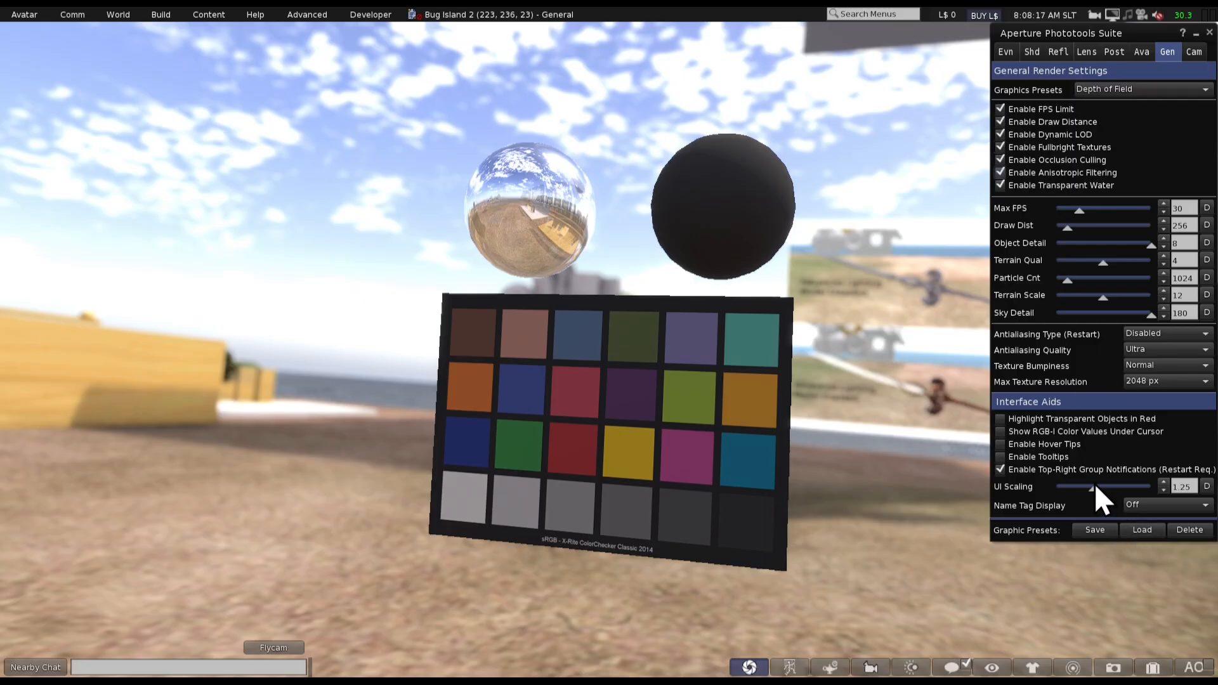
Try the interface scaling at 1.00 and return it to 1.25
left_click(1162, 490)
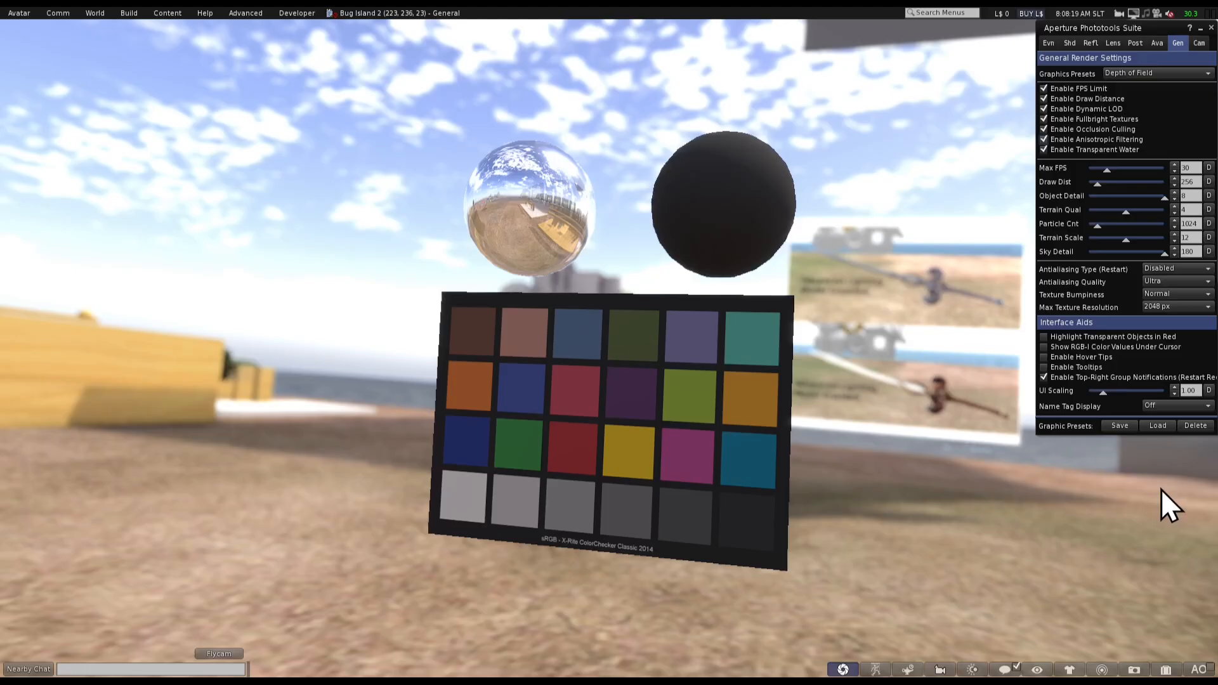
left_click(1175, 387)
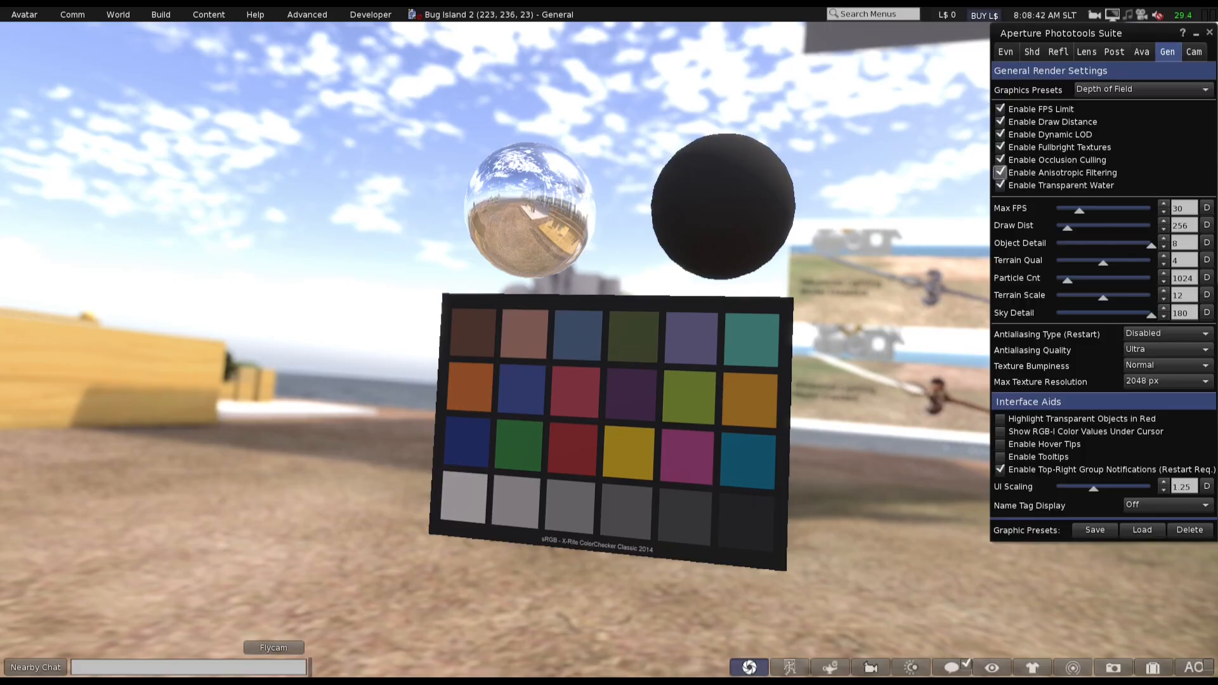
Examine the viewer camera settings and the 3D mouse and joystick settings
left_click(1193, 52)
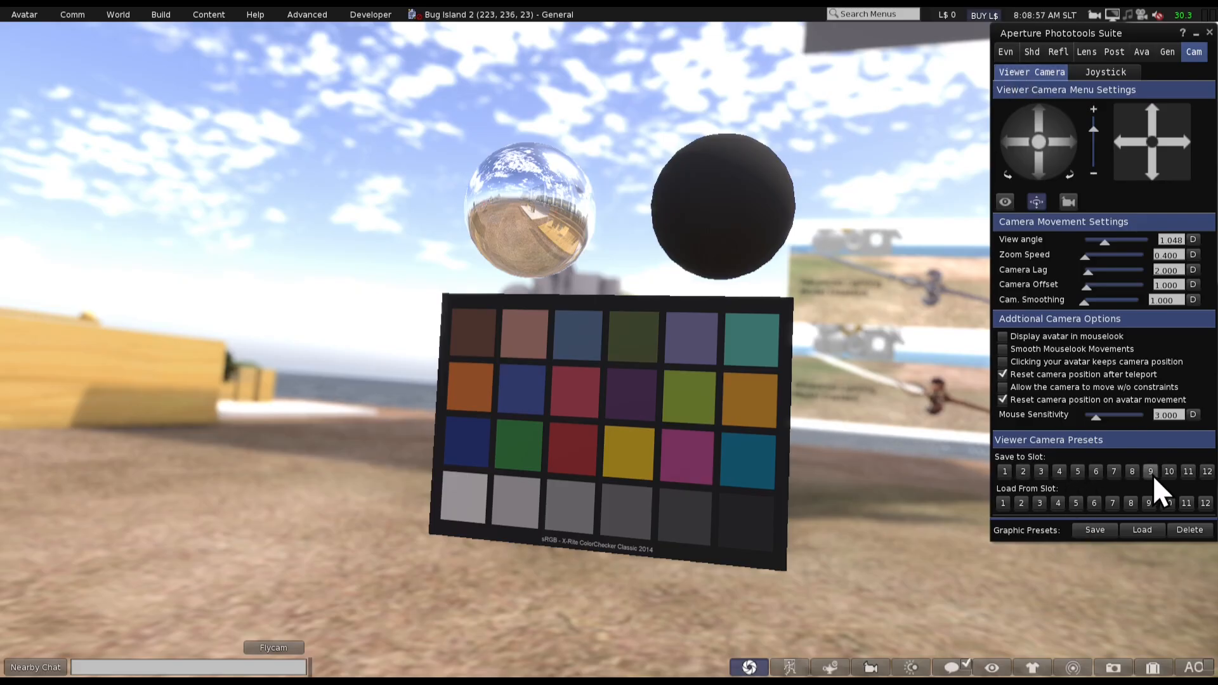
left_click(1102, 73)
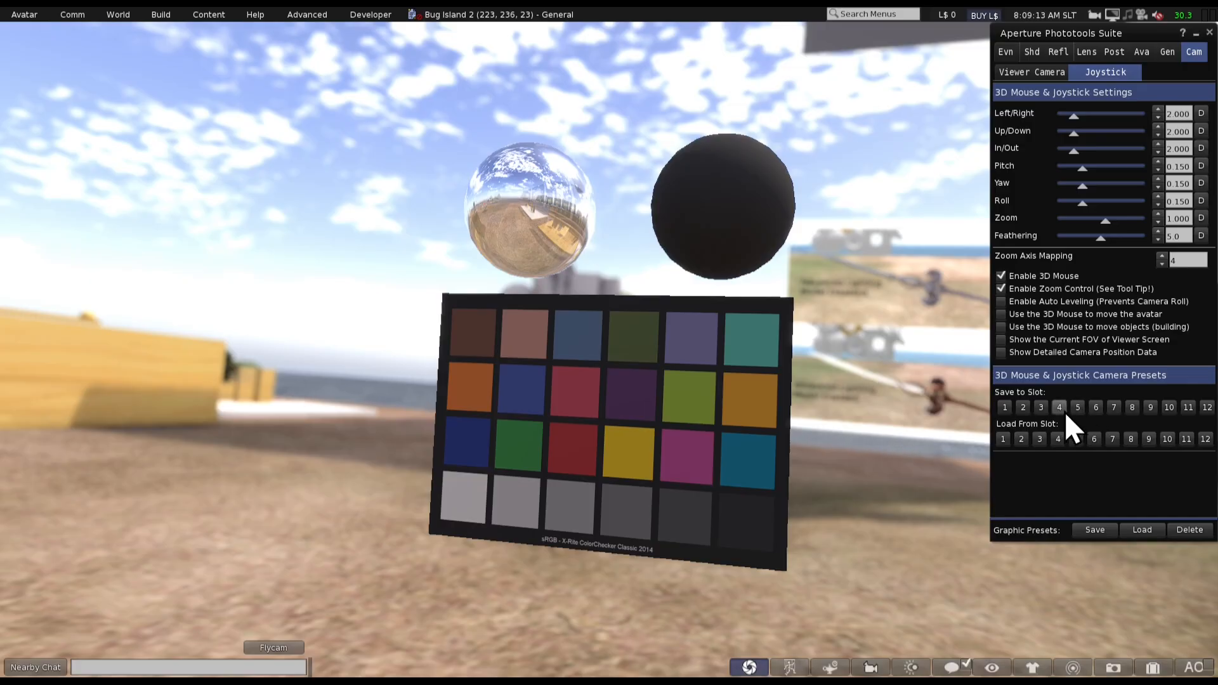
mouse_move(1111, 14)
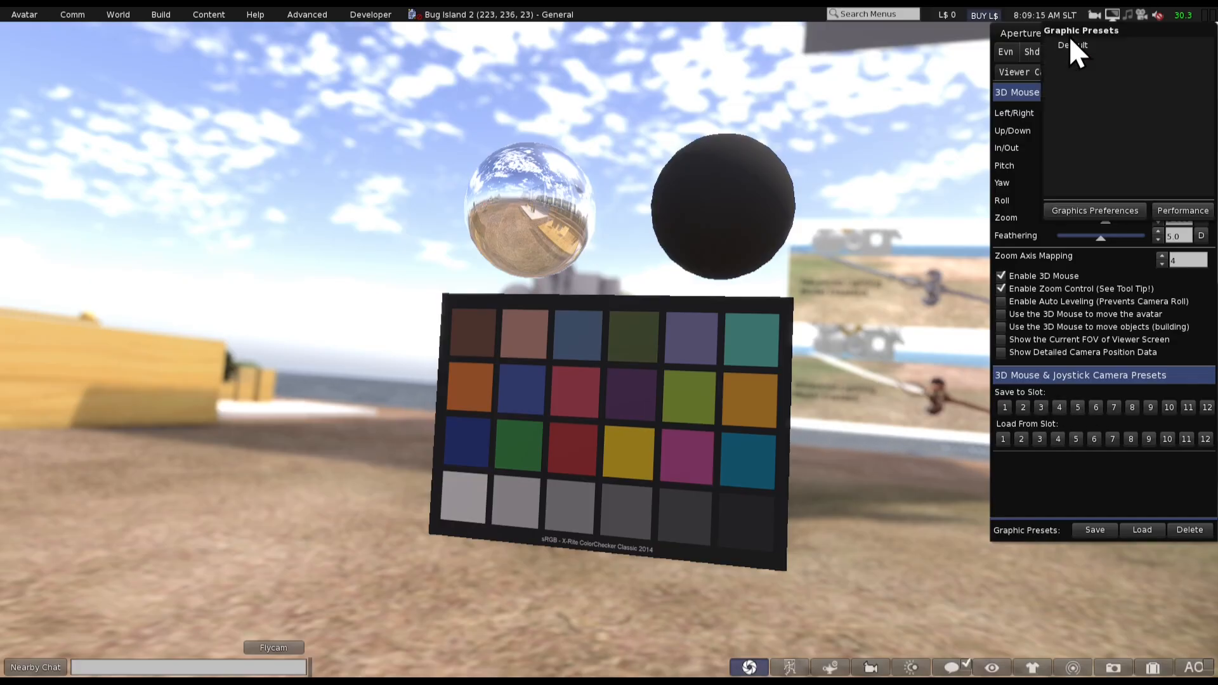
left_click(1011, 71)
left_click(1074, 71)
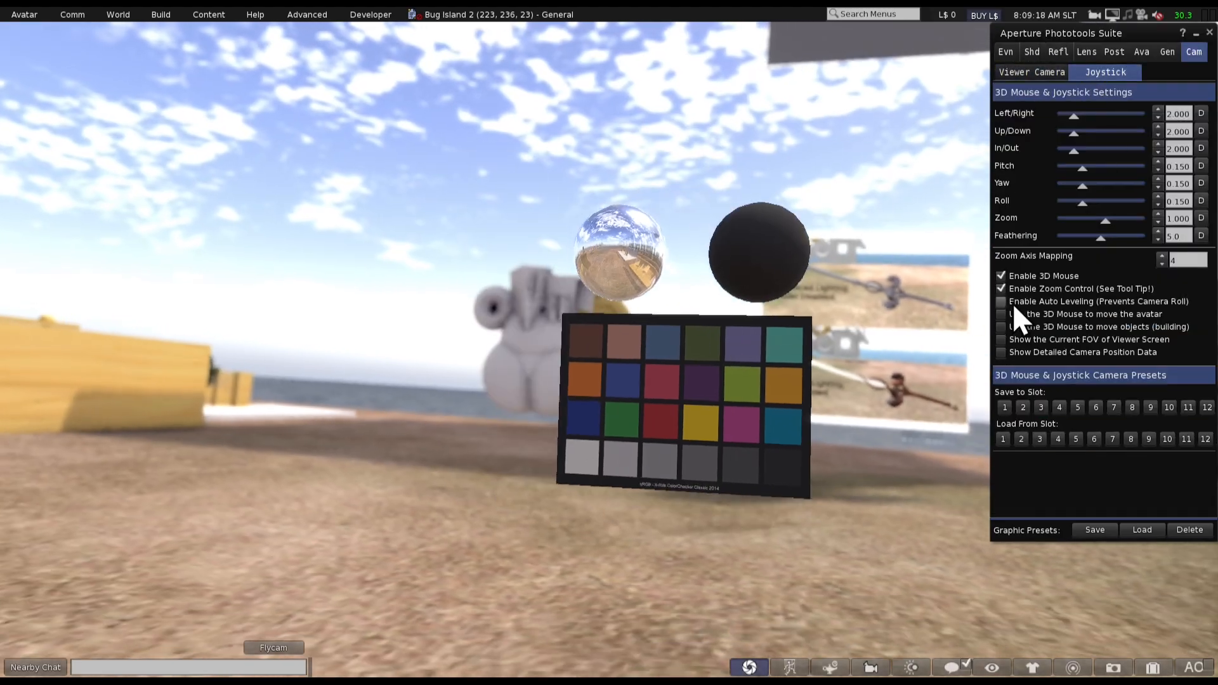
Enable auto leveling for the 3D mouse and save three different flycam views to slots 1, 2 and 3
left_click(1012, 302)
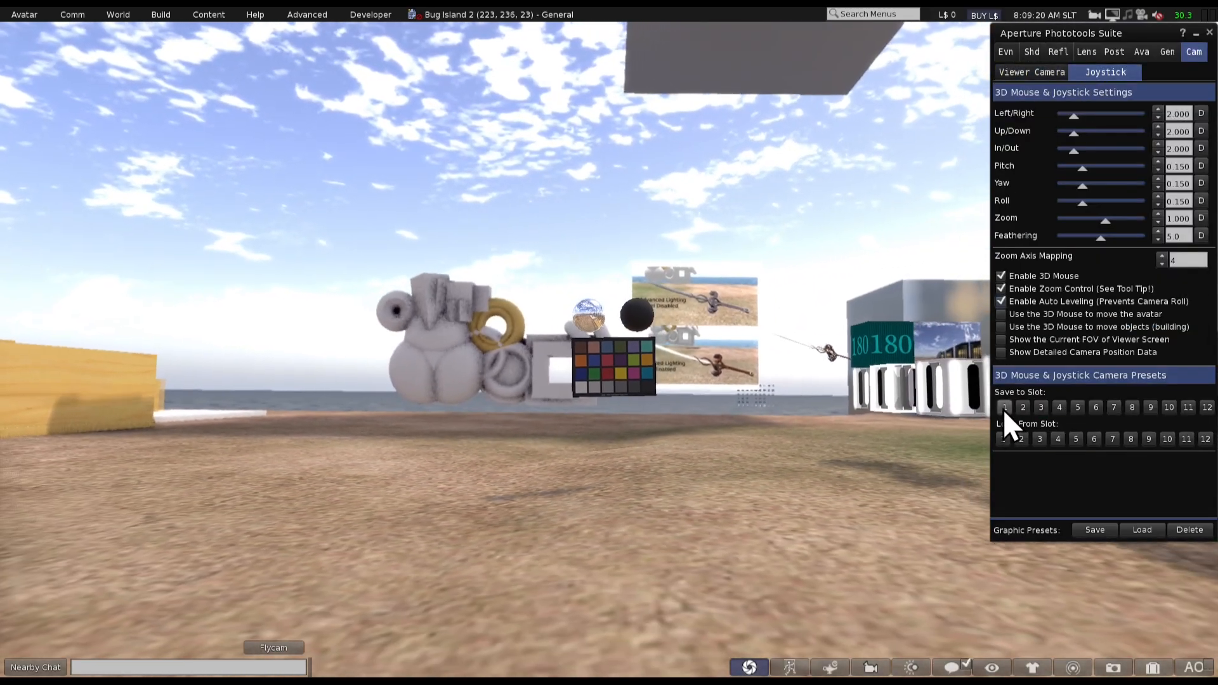
left_click(1003, 409)
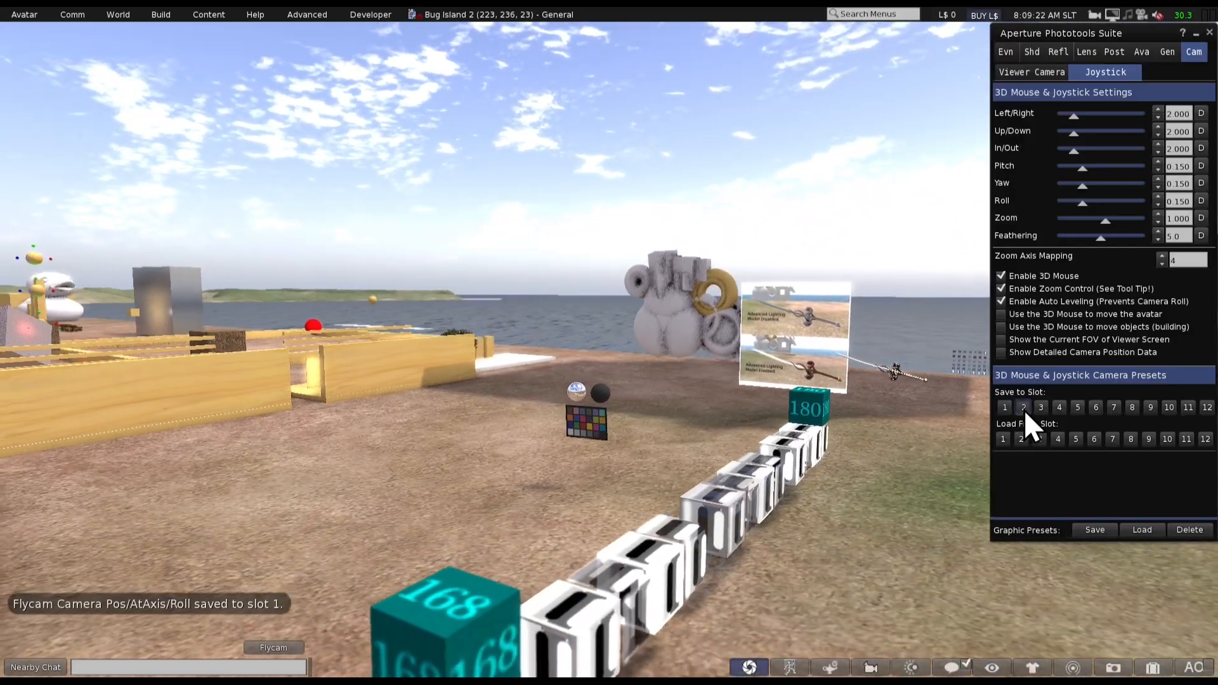
left_click(1023, 409)
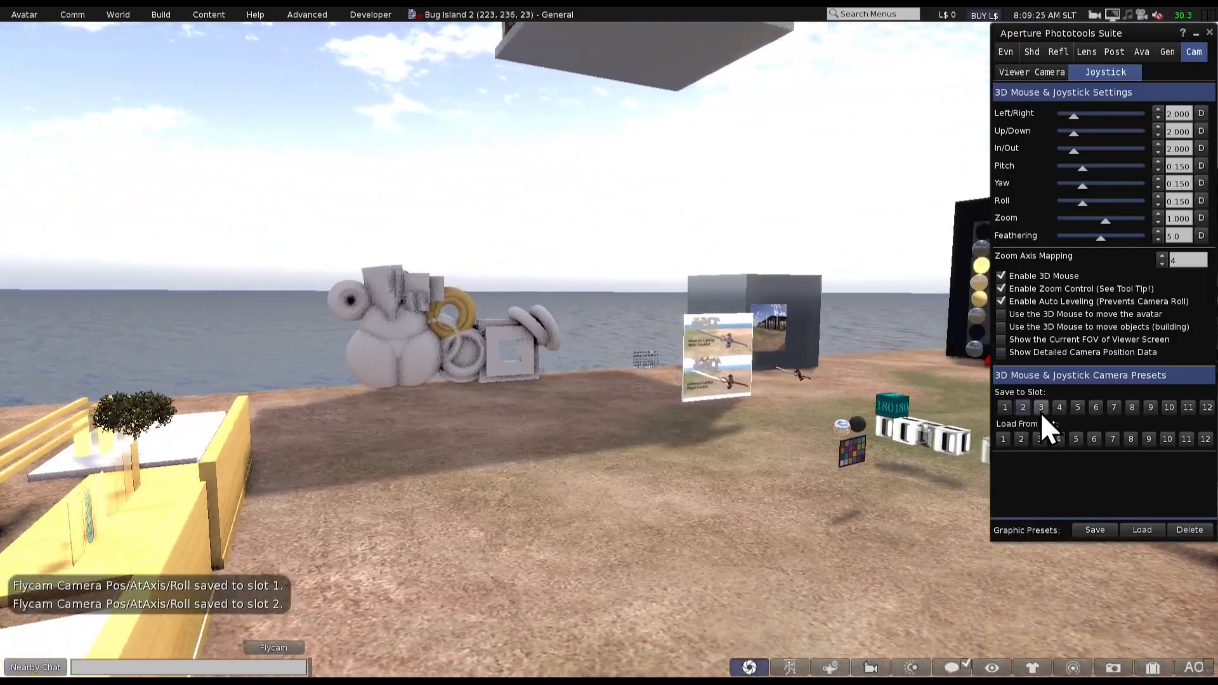
left_click(1041, 410)
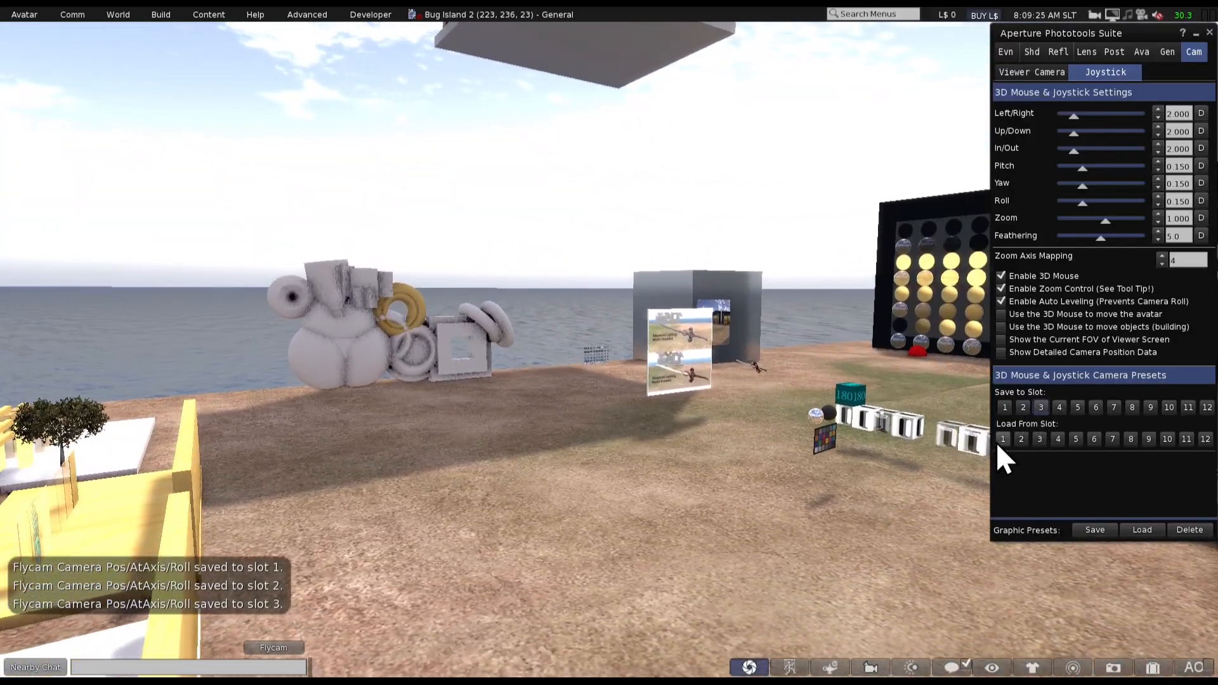
Load the saved flycam camera presets from slots 1, 2 and 3 in turn
left_click(1001, 441)
left_click(1018, 440)
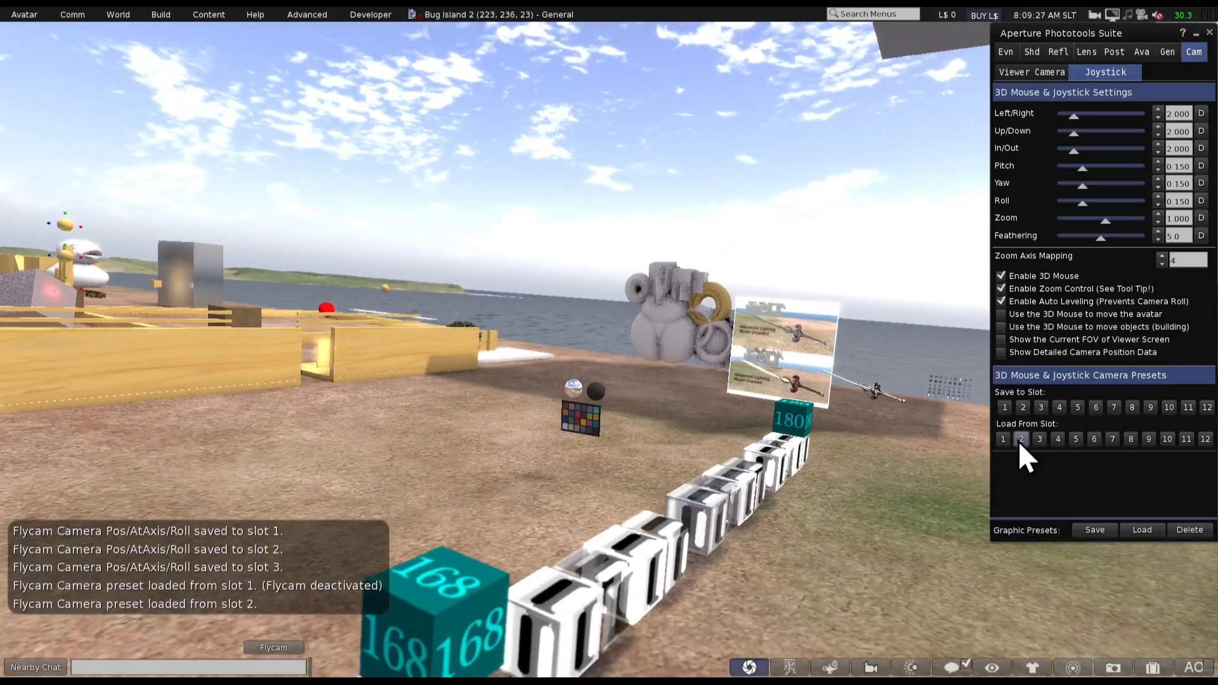
left_click(1040, 439)
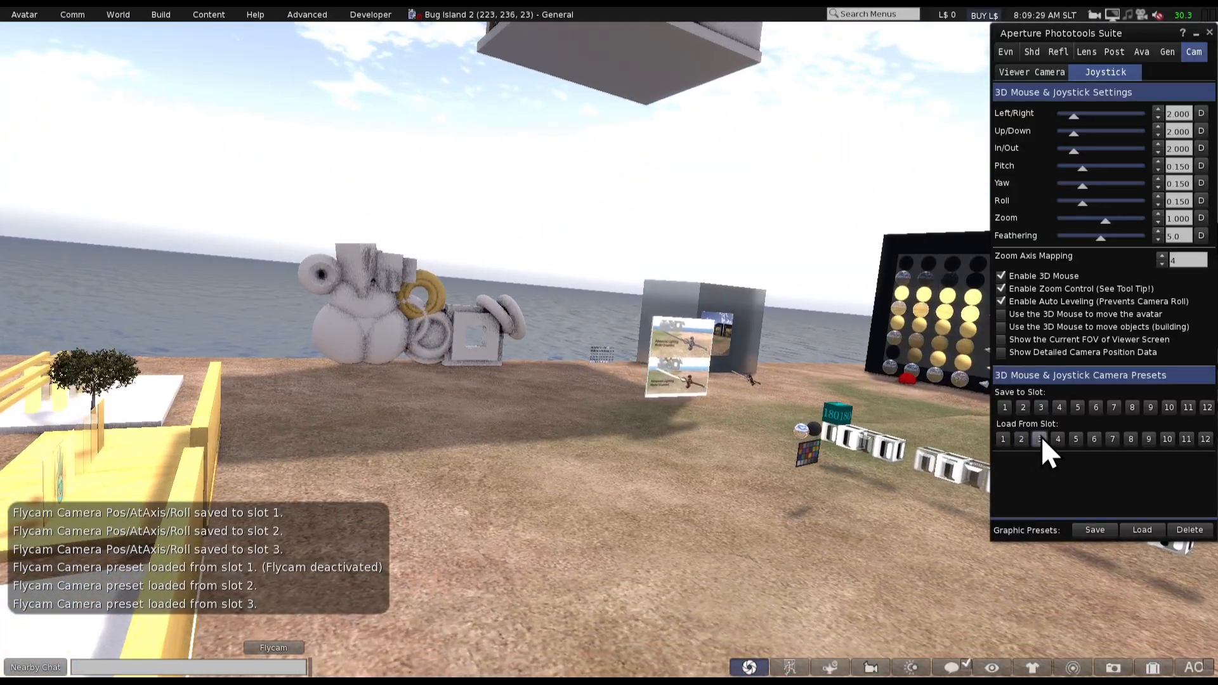
Reposition the viewer camera around the test objects and save three views to viewer camera slots 1, 2 and 3
left_click(1022, 70)
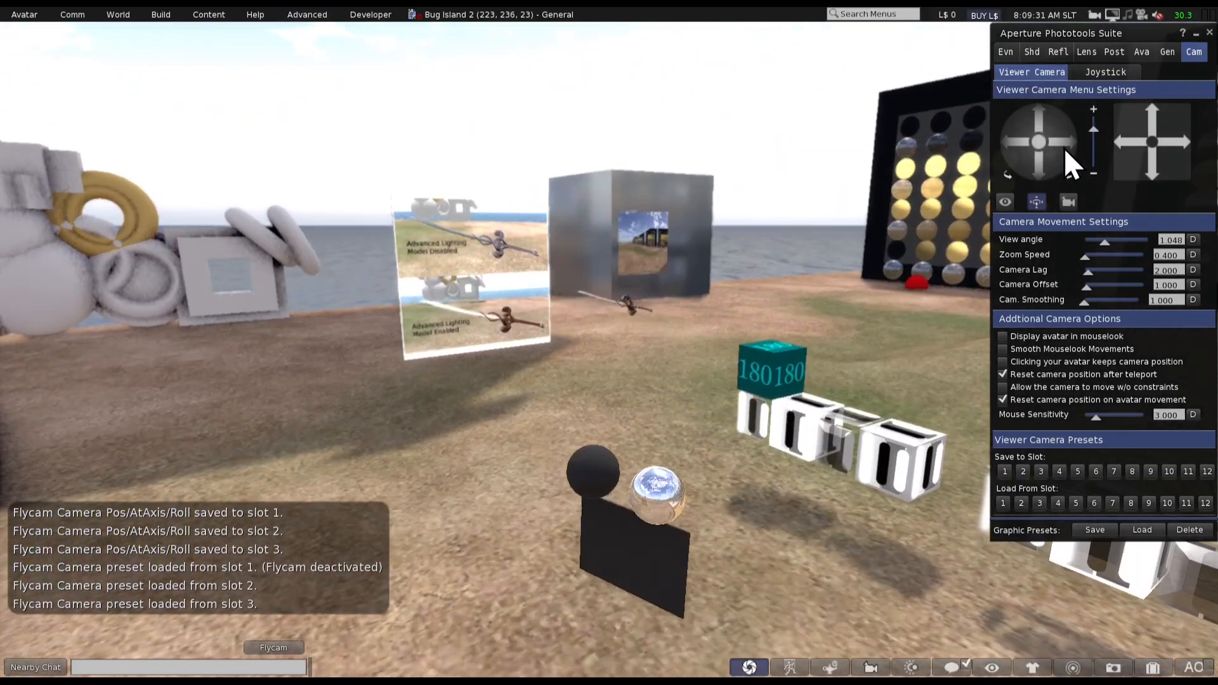
left_click_drag(1063, 147, 1045, 205)
left_click(1005, 473)
left_click(1022, 473)
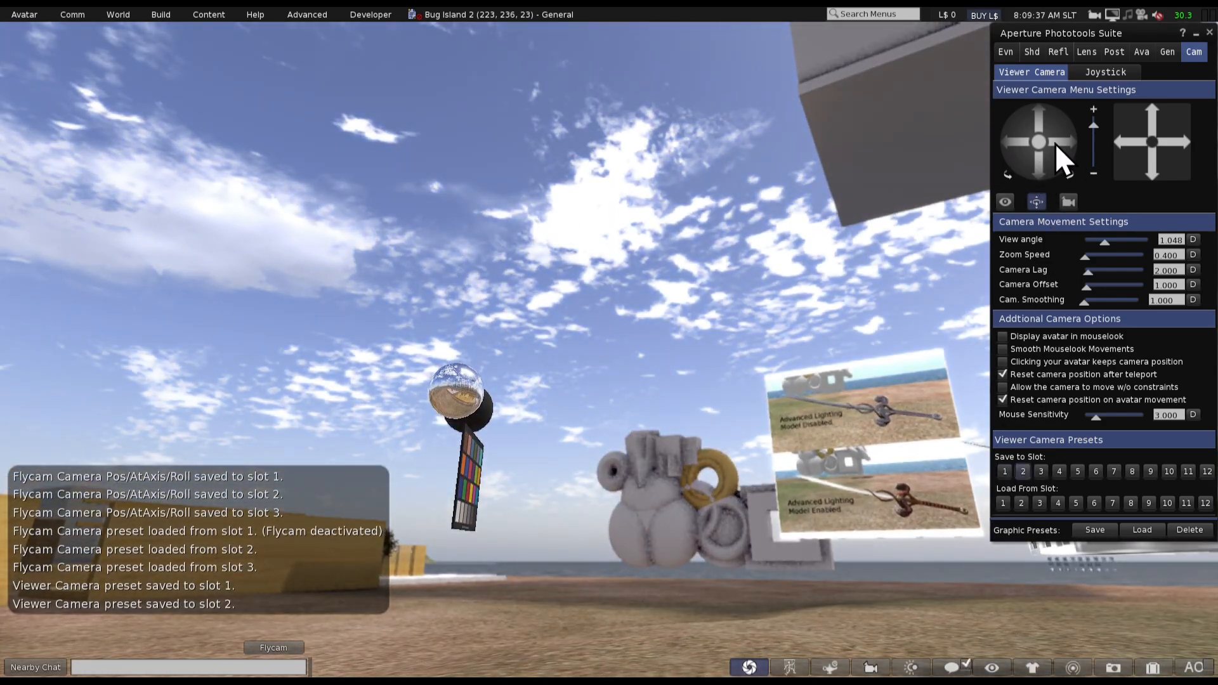
left_click_drag(1120, 150, 1120, 151)
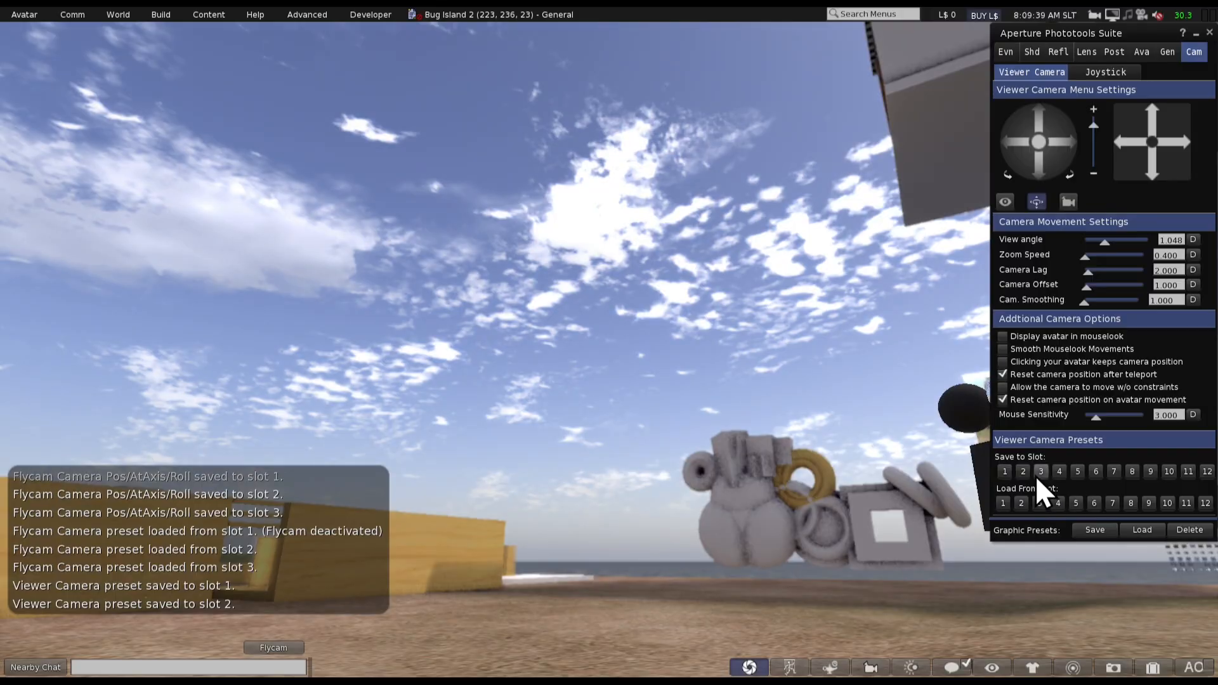
Load the saved viewer camera presets from slots 1, 2 and 3 in turn
left_click(1003, 507)
left_click(1021, 503)
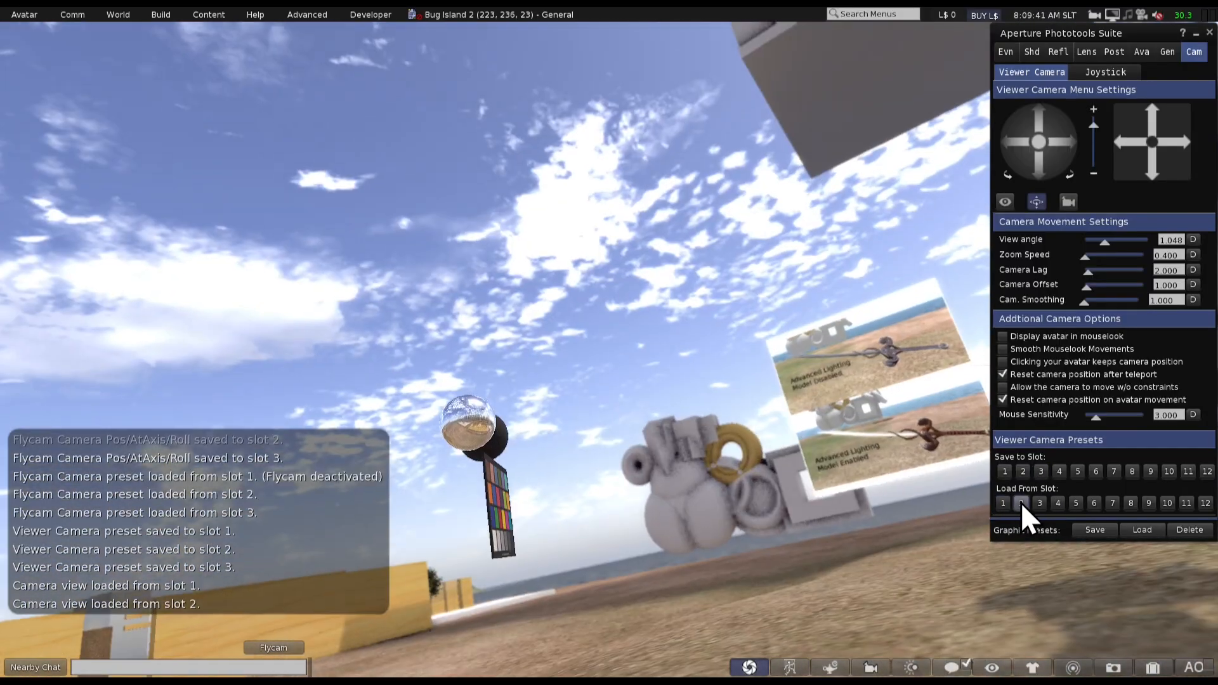
left_click(1039, 503)
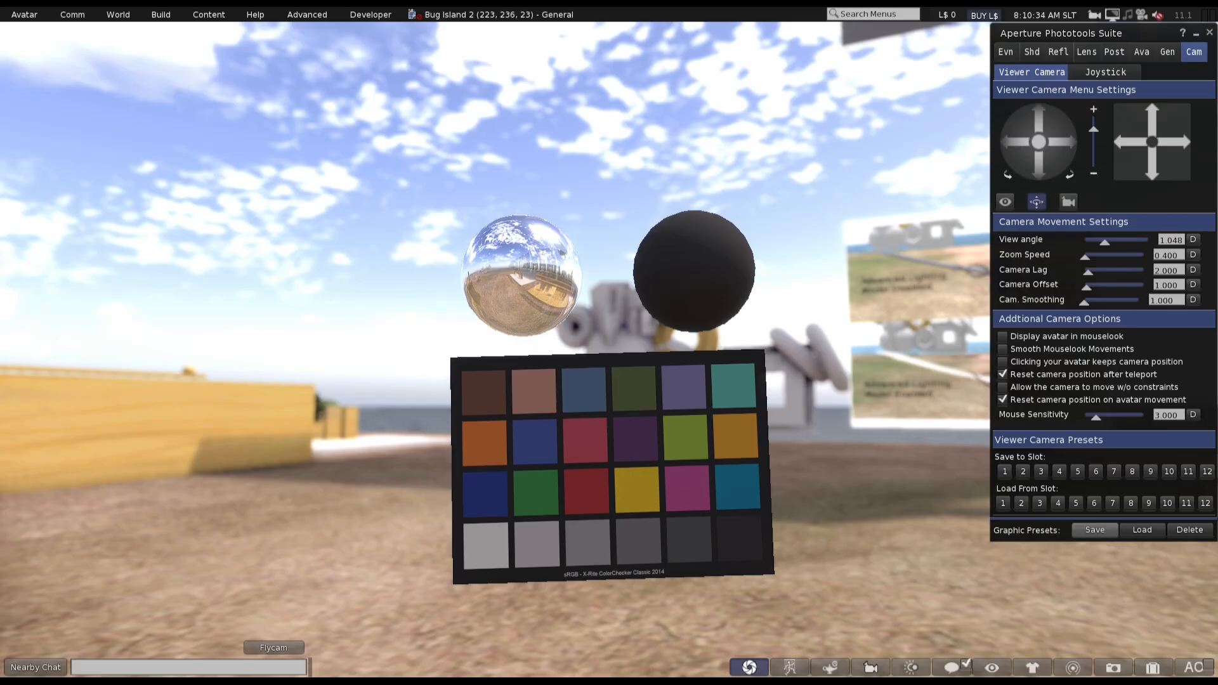
Review the shadow, reflection, lens, post-processing, avatar and general render settings without changing anything
left_click(1031, 52)
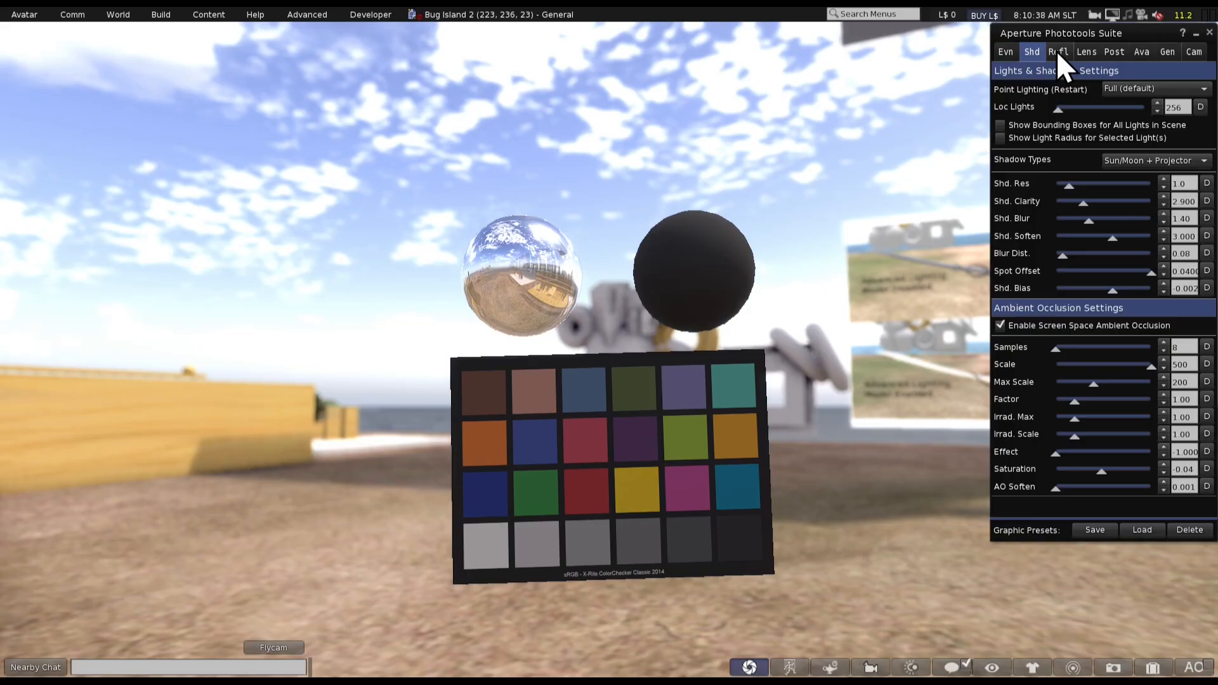
left_click(1057, 52)
left_click(1085, 52)
left_click(1115, 53)
left_click(1149, 55)
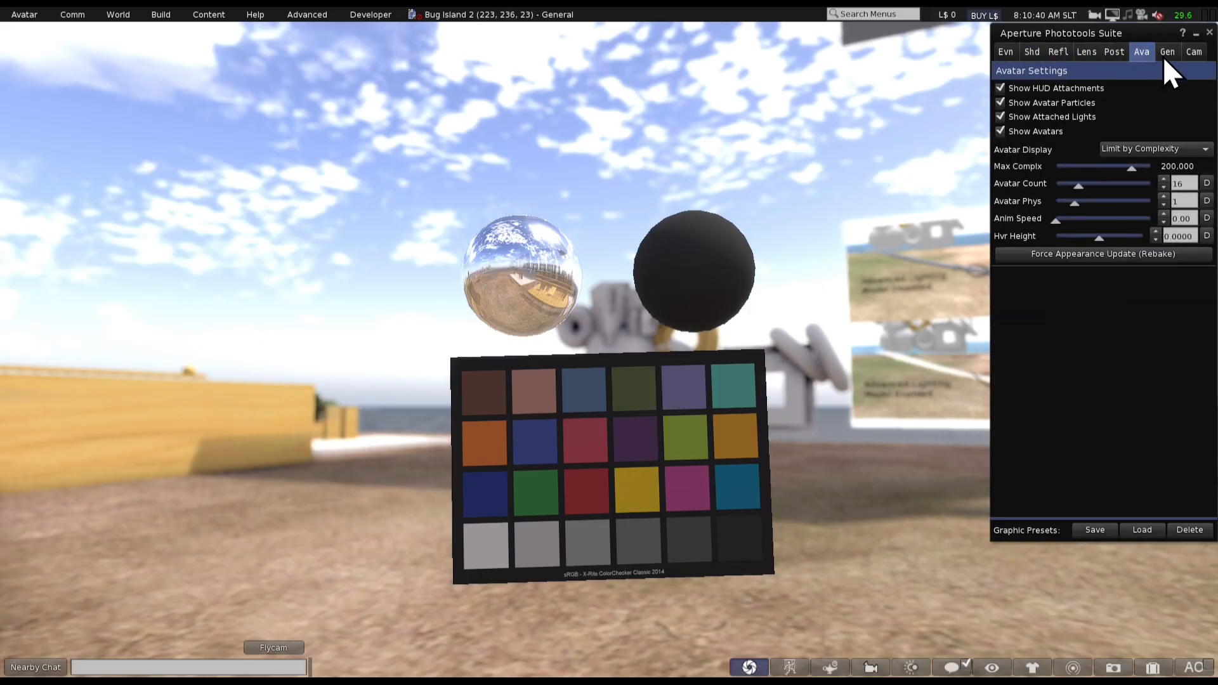
left_click(1168, 53)
left_click(1036, 53)
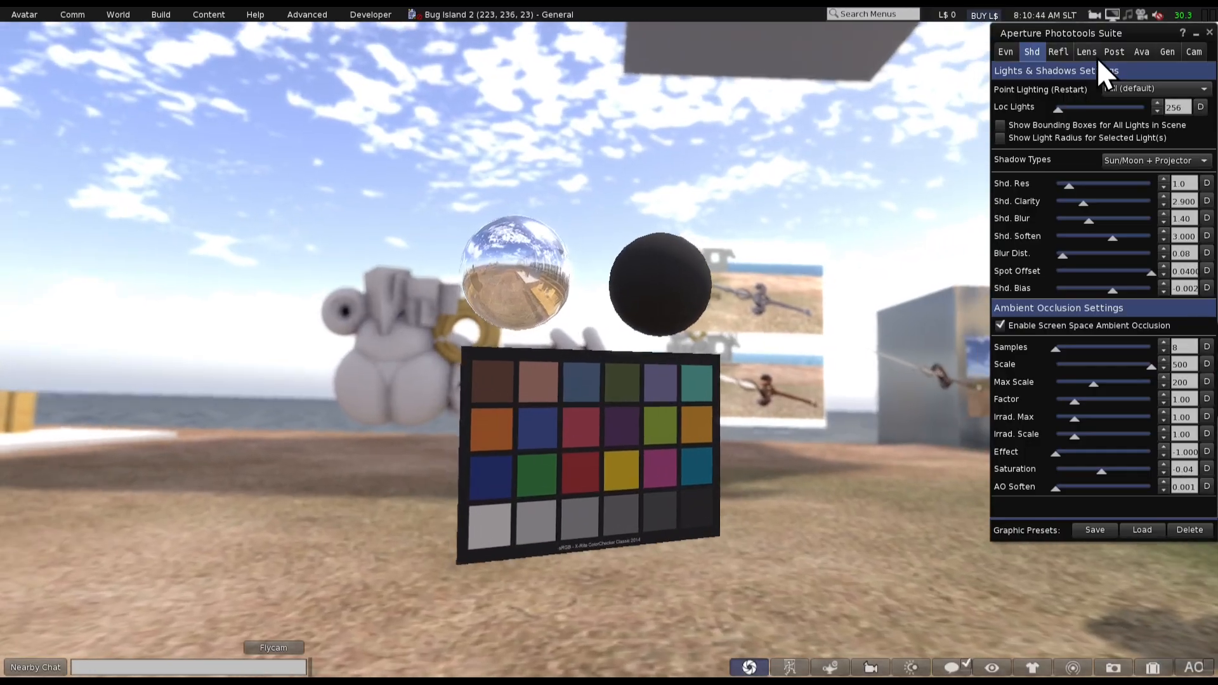
Create a grainy black-and-white look: Saturation 0.10, Vibrance -59.00, Lum Red -0.504, Lum Green 0.835, Crush Blacks 31.61, Crush Point 0.147, Grain Amt 12.500, Grain Rough 23.33
left_click(1111, 52)
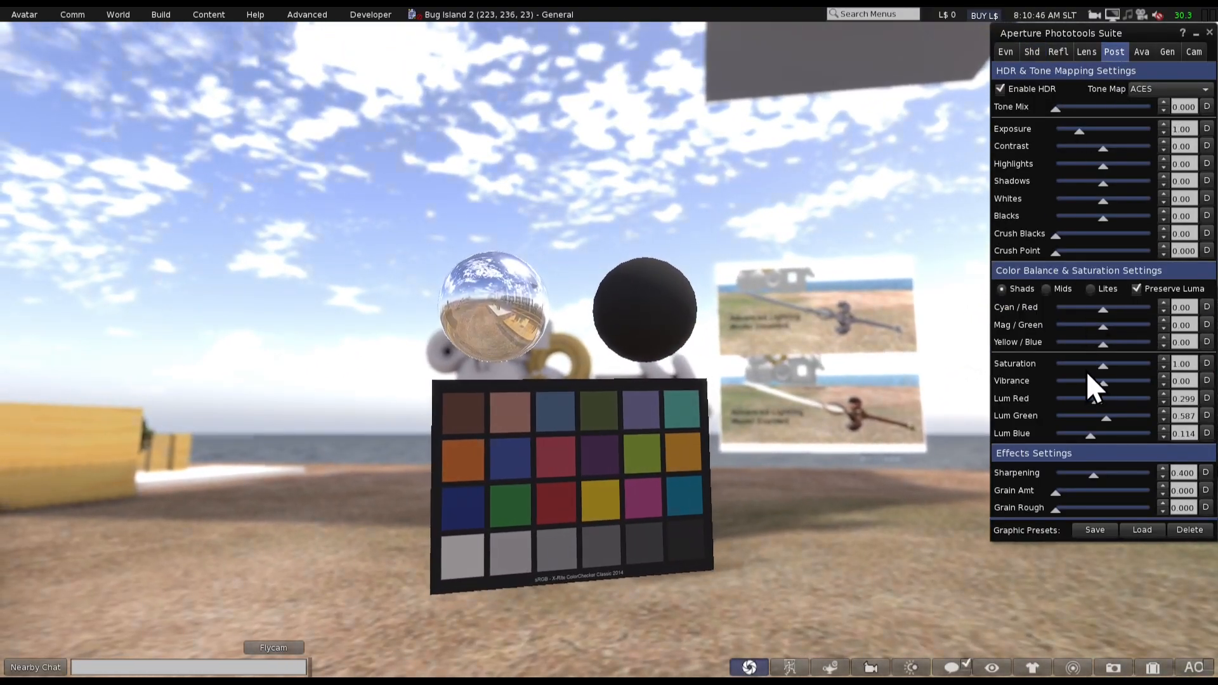
left_click_drag(1088, 371, 1113, 425)
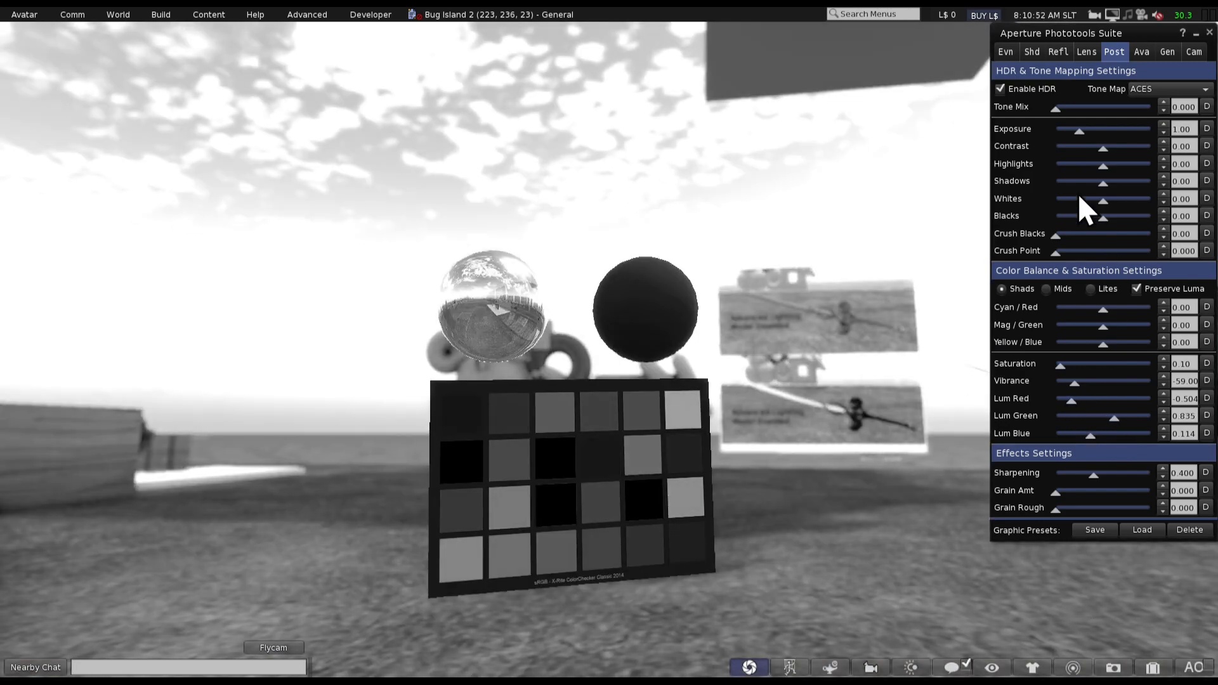
left_click_drag(1056, 235, 1115, 256)
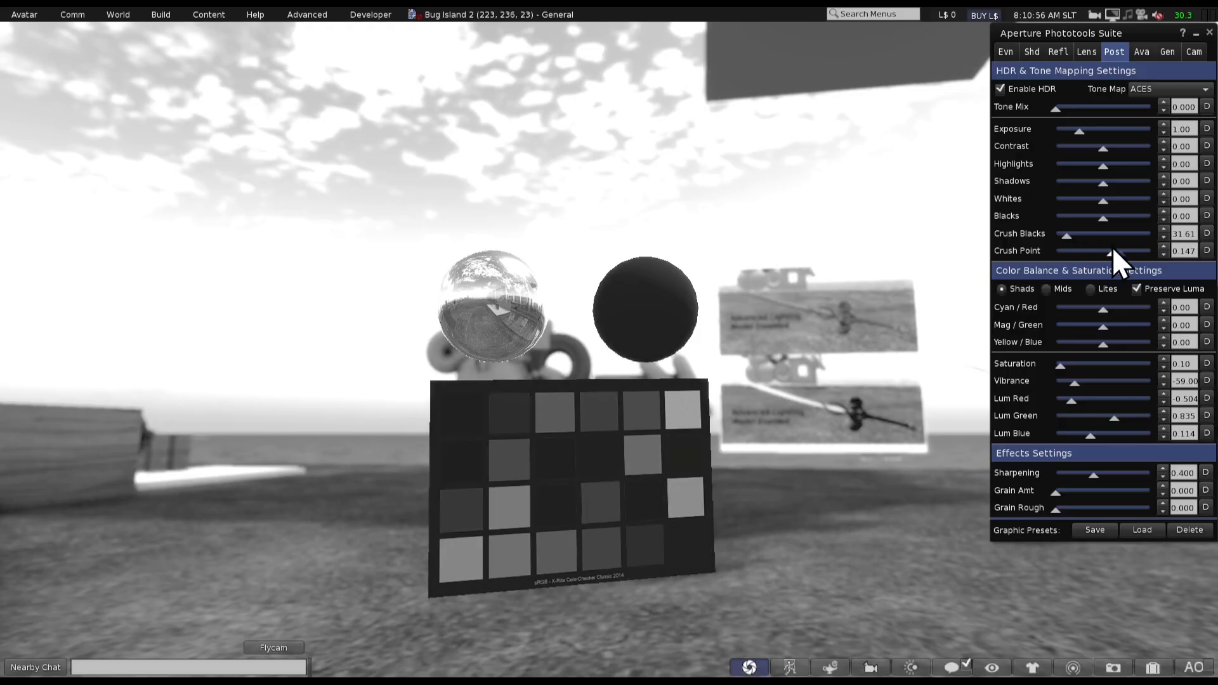
mouse_move(1057, 492)
left_mouse_down()
mouse_move(1081, 508)
mouse_move(1071, 494)
left_mouse_up()
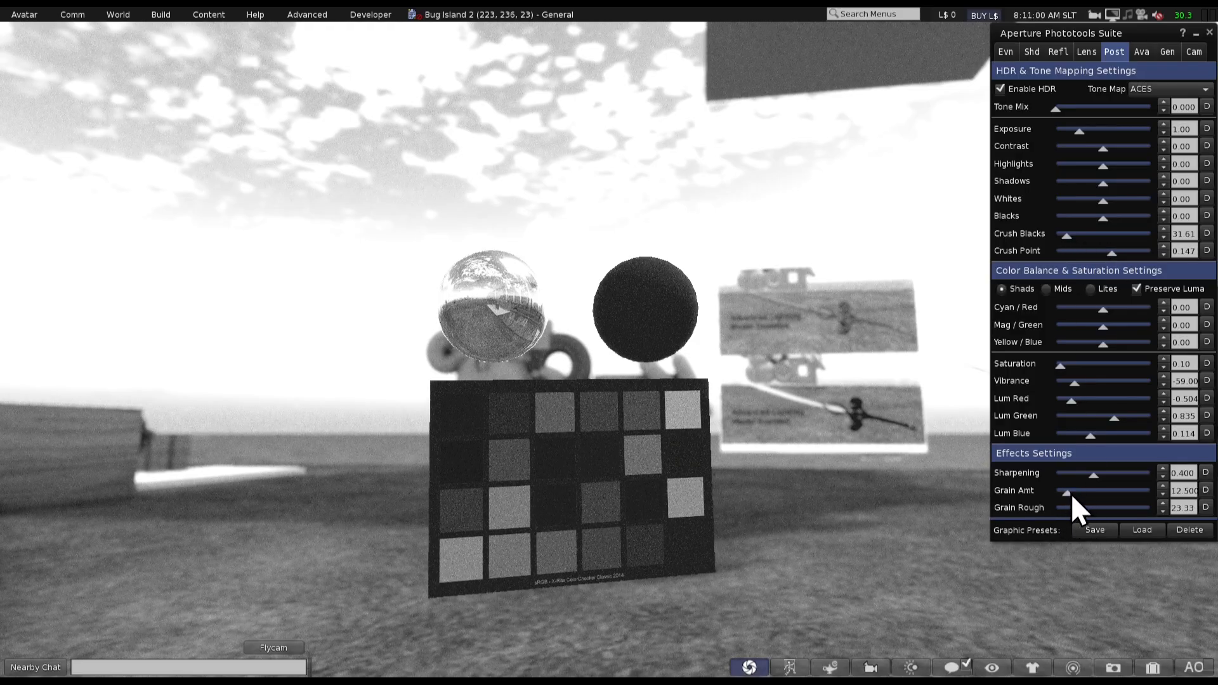
Save the current settings as a graphic preset named "Black and White 01"
left_click(1092, 531)
left_click(928, 194)
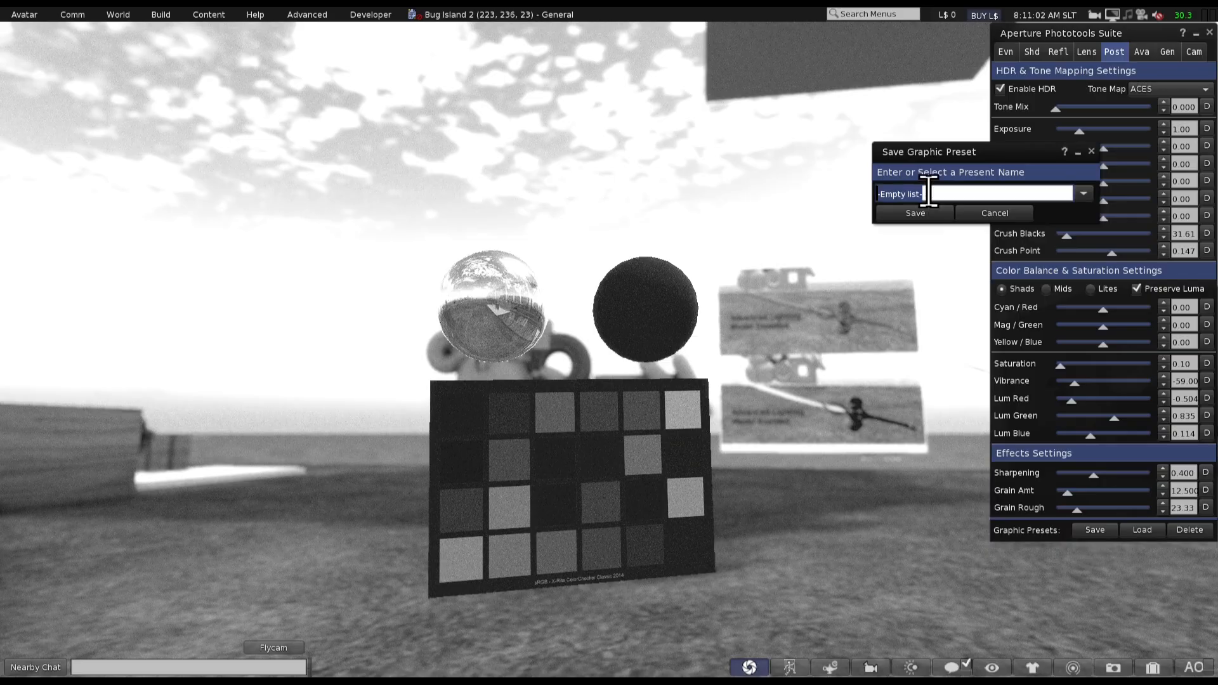
type("Black")
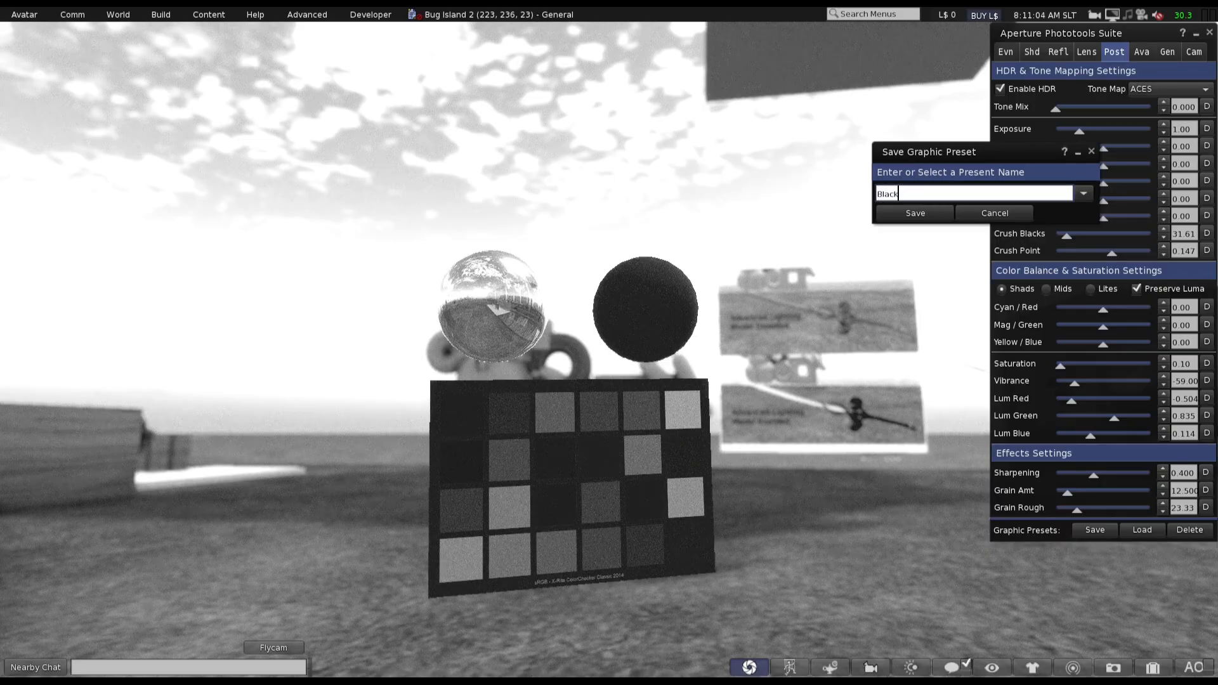
type(" and White 01")
left_click(937, 214)
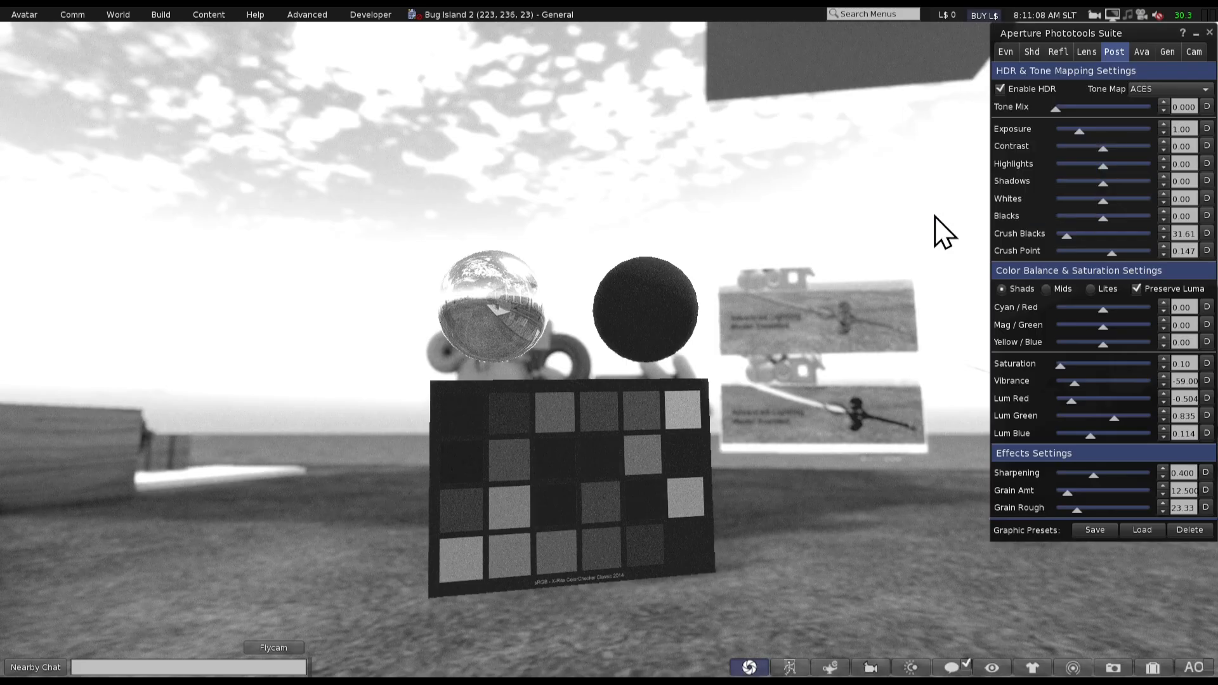
Switch the general graphics preset to Essential Features
left_click(1167, 52)
left_click(1154, 89)
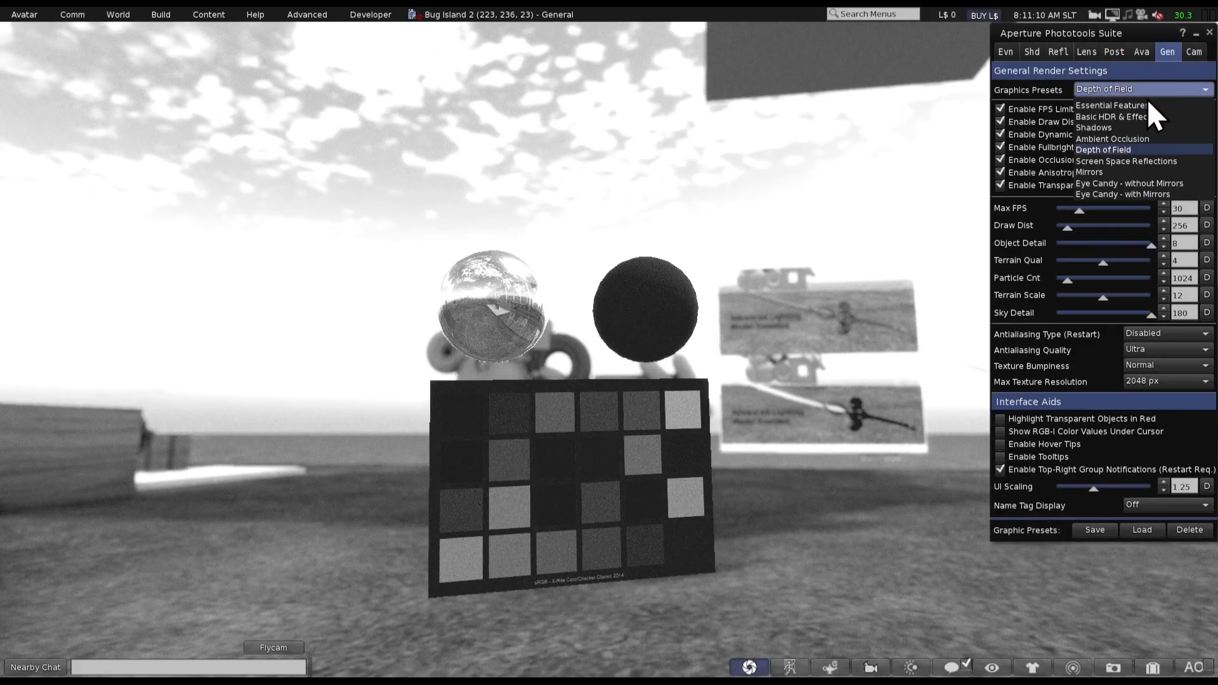
left_click(1141, 106)
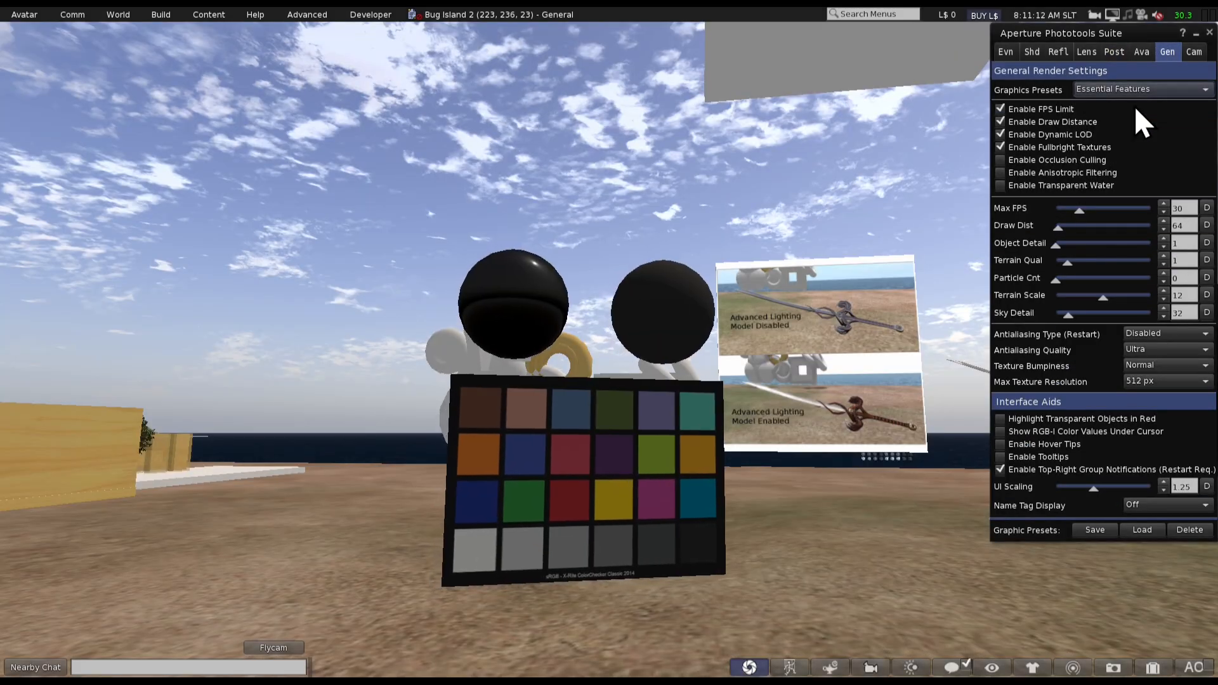
Load the saved "Black and White 01" graphic preset
left_click(1142, 531)
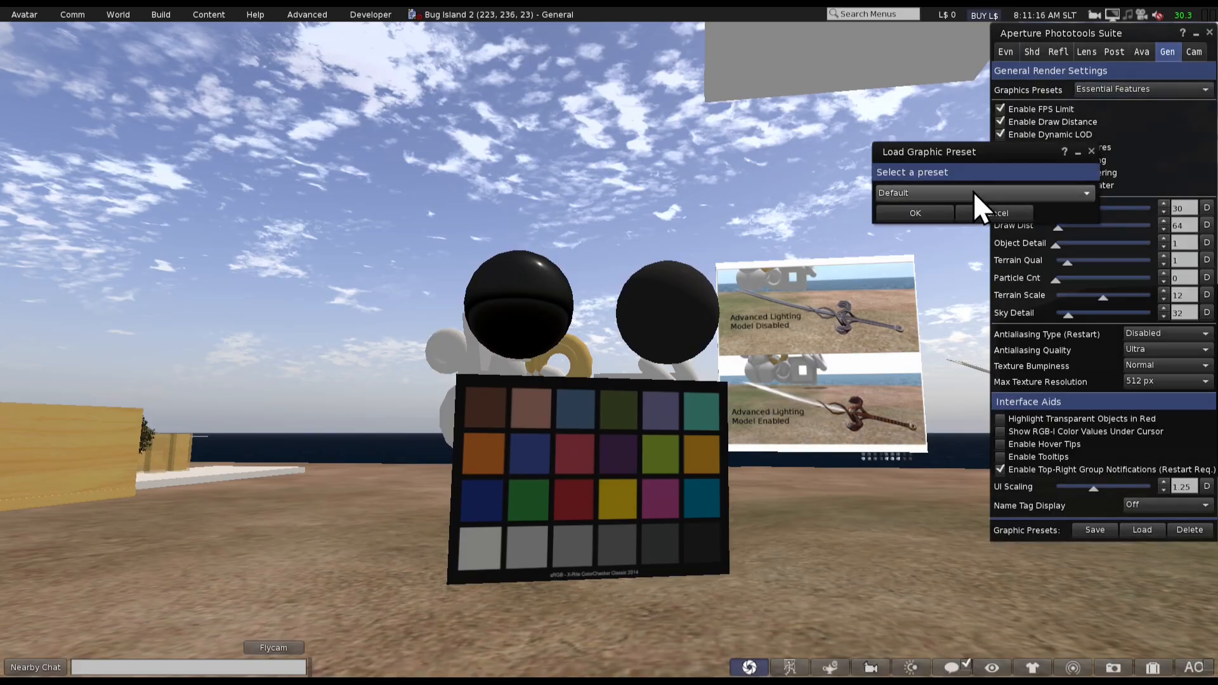
left_click(973, 191)
left_click(933, 218)
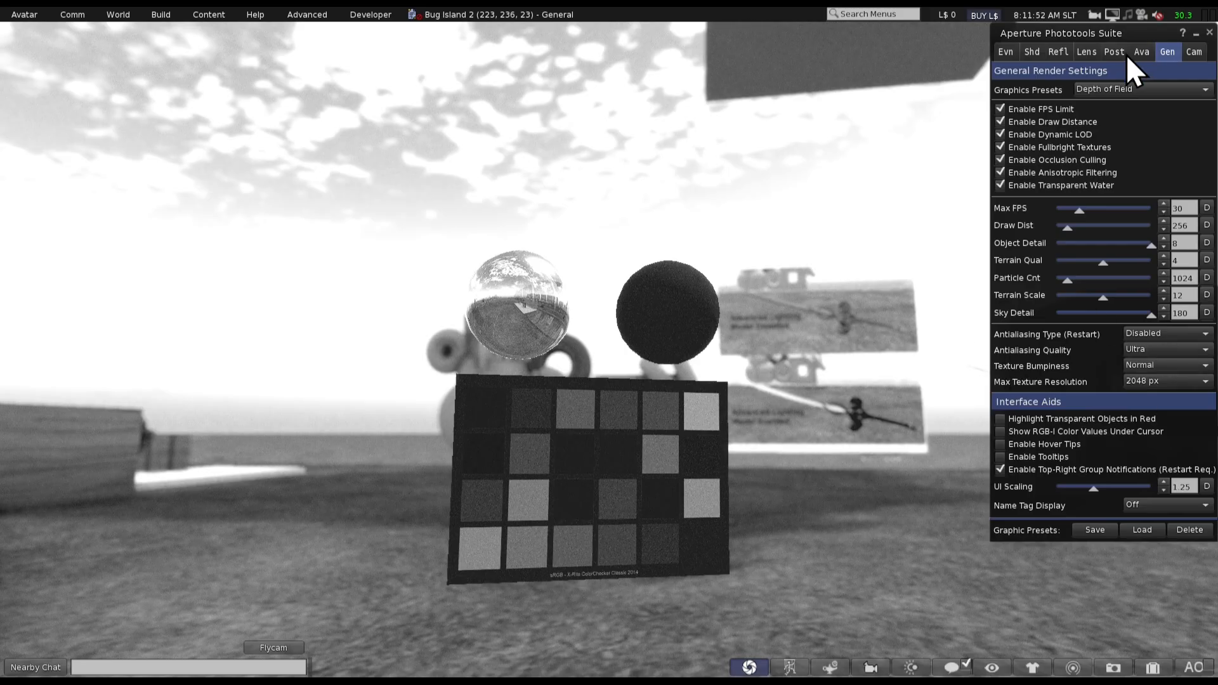
Switch the graphics preset to Ambient Occlusion, and load the saved "Black and White 01" graphic preset again
left_click(1132, 90)
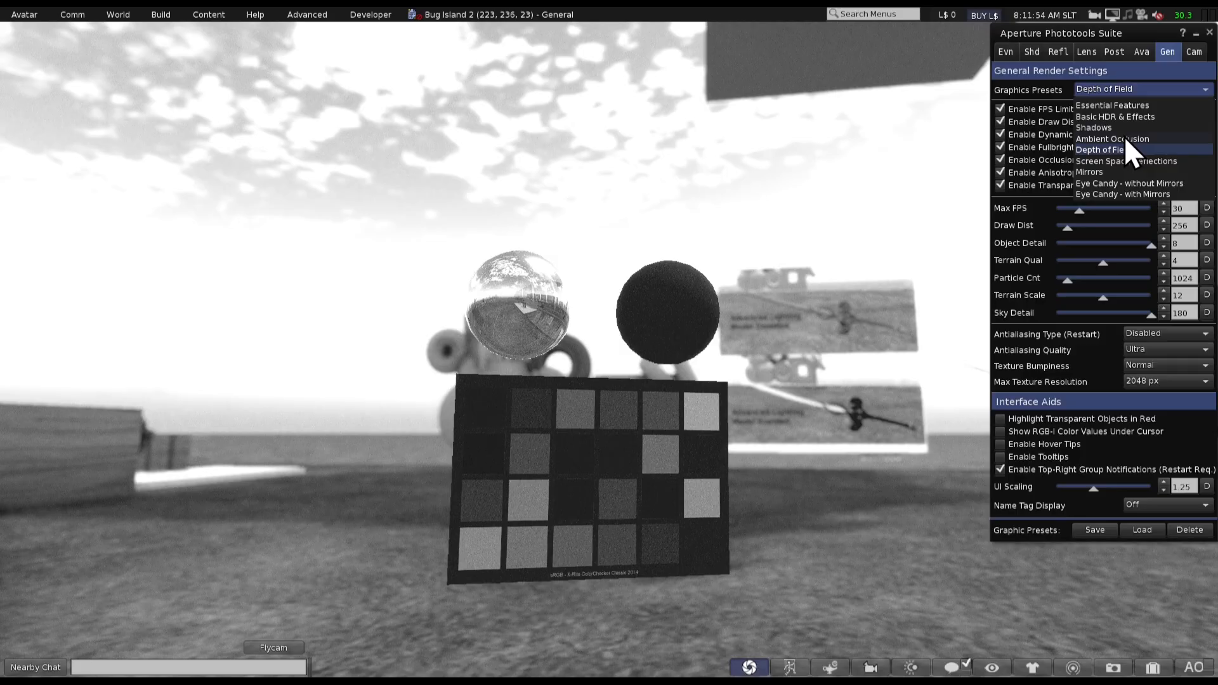
left_click(1108, 137)
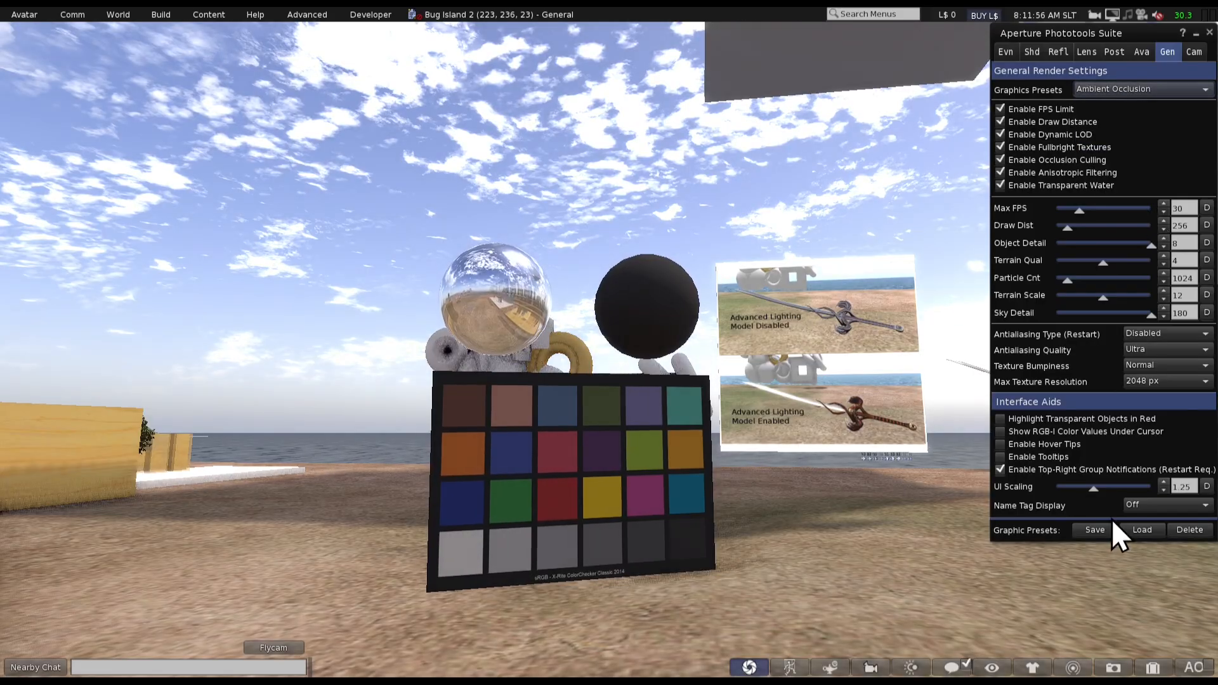
left_click(1139, 530)
left_click(1000, 196)
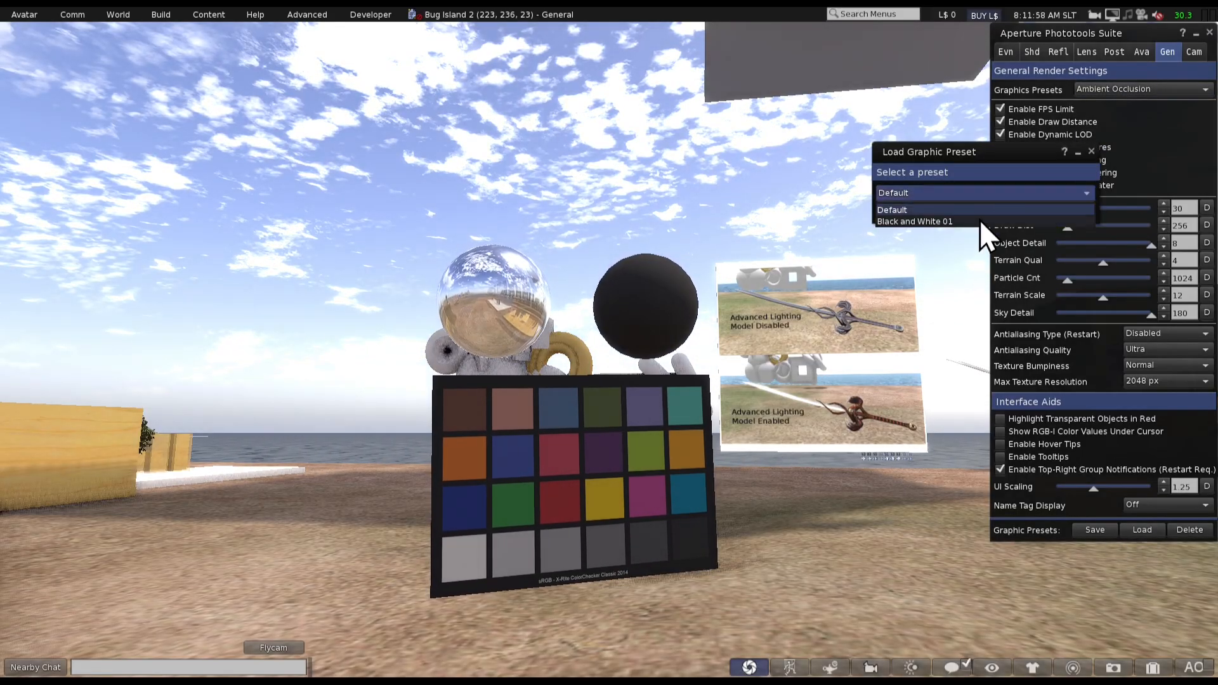
left_click(978, 219)
left_click(939, 213)
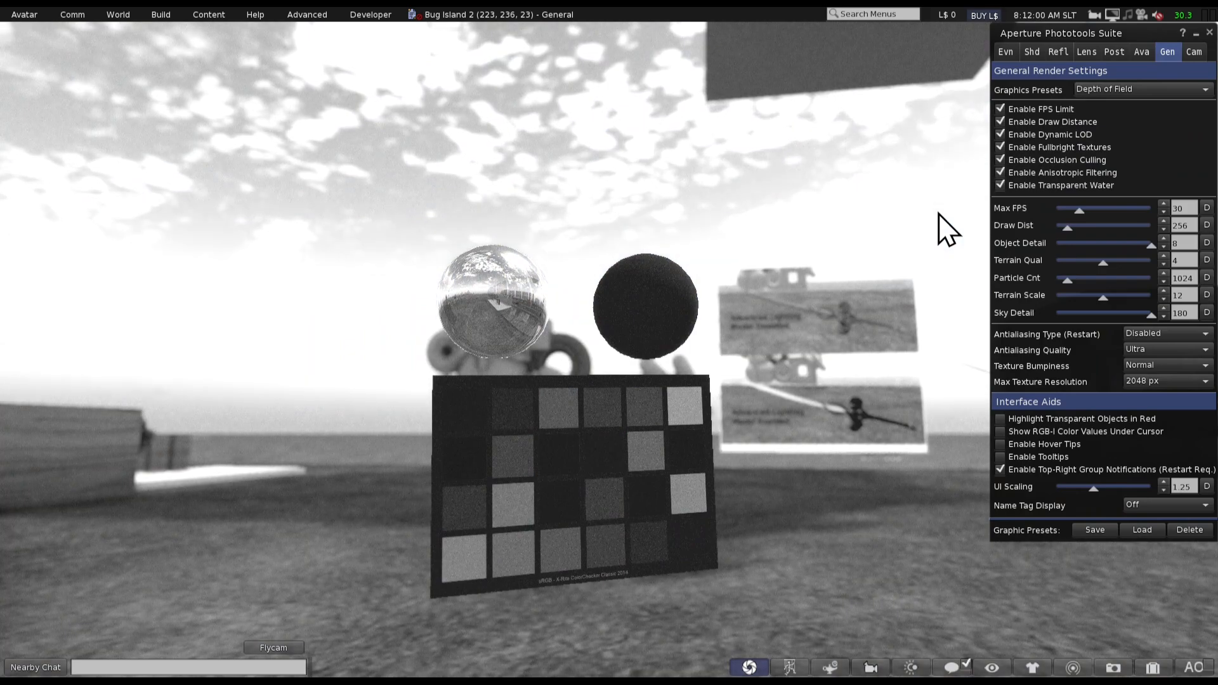
left_click(1125, 89)
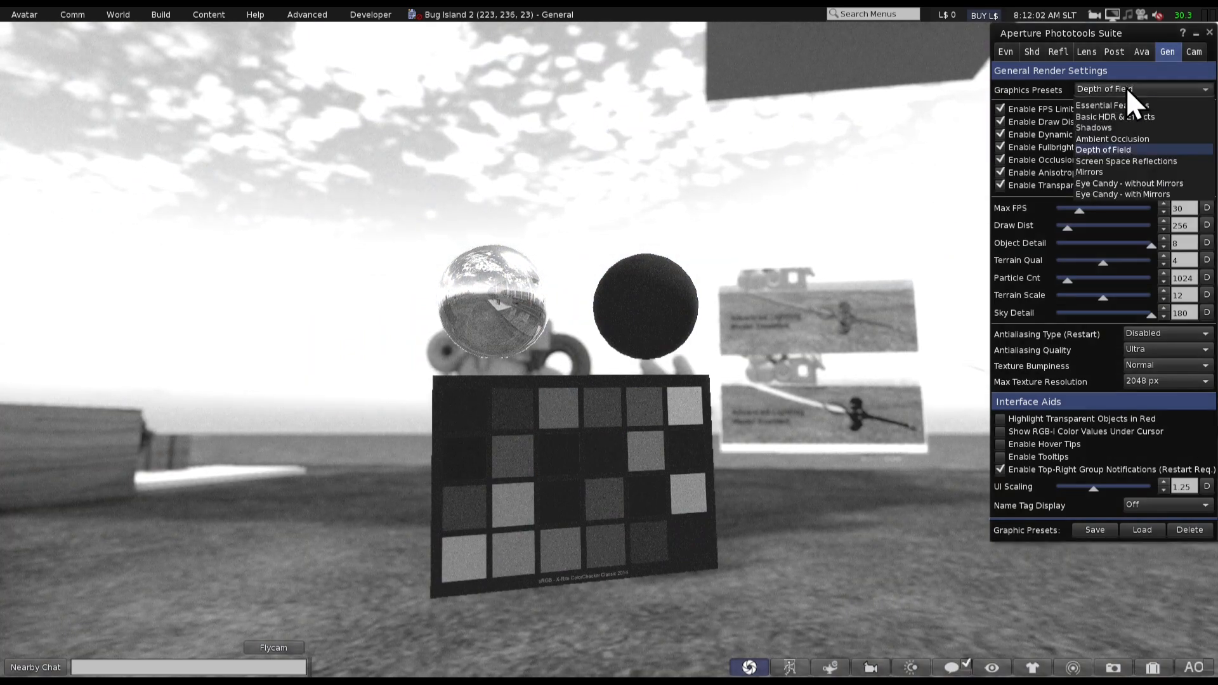
left_click(1038, 92)
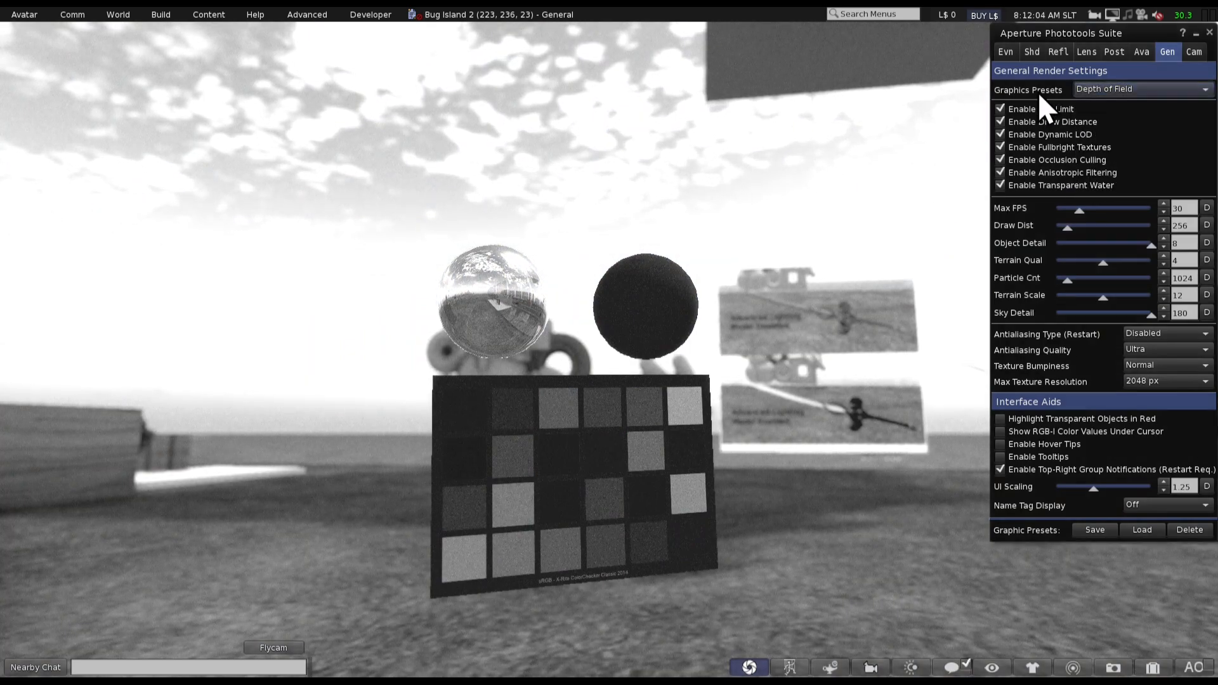